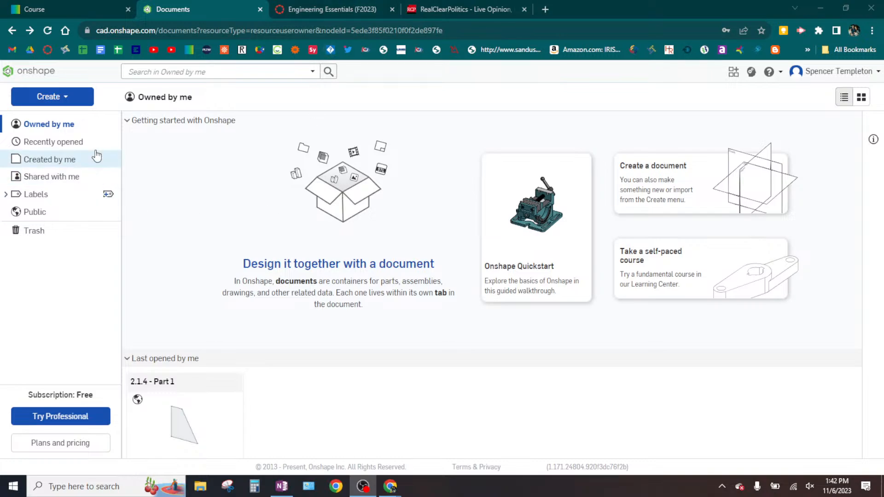
# - Start a new document, and switch to OneNote to view the 2.1.4 - Solid Models reference drawing
pyautogui.click(62, 98)
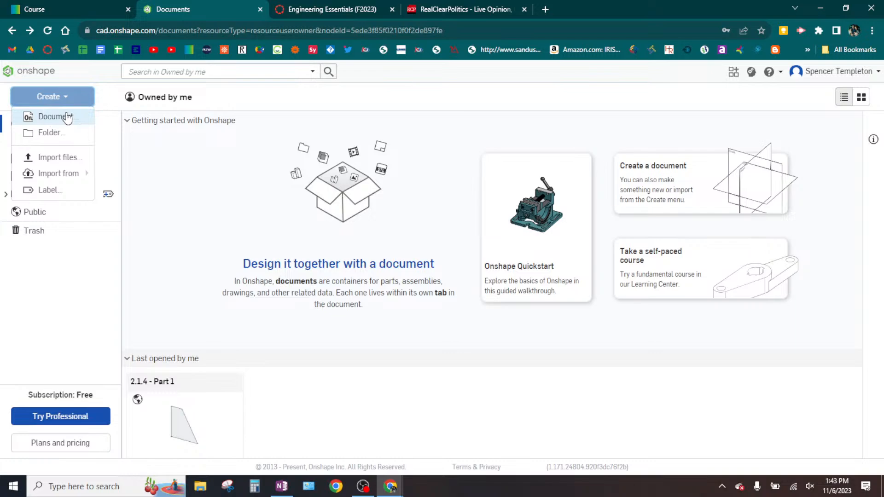
pyautogui.click(67, 118)
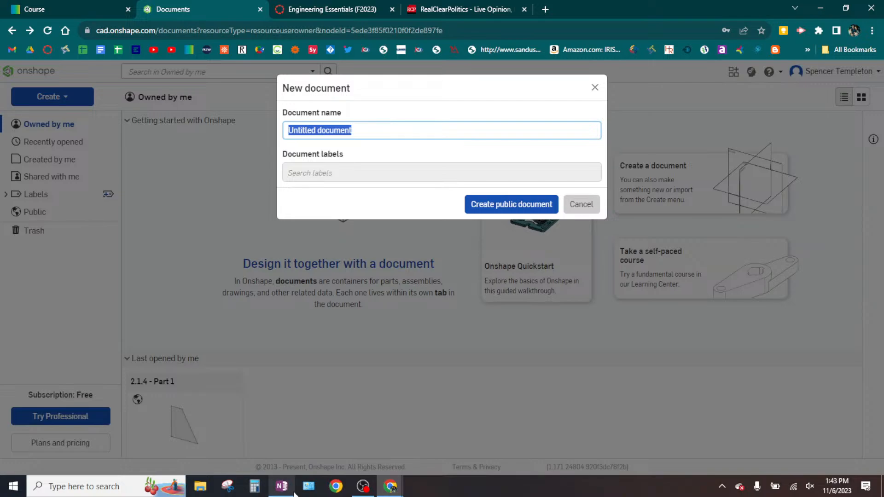
pyautogui.click(282, 486)
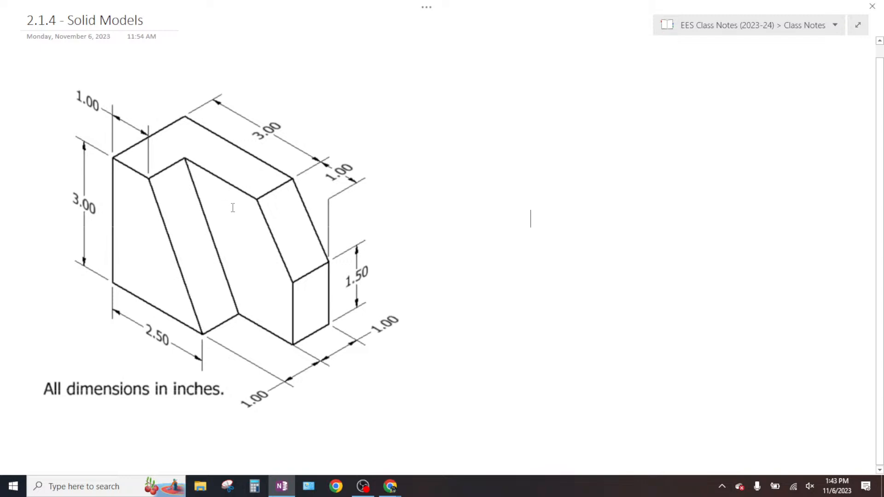
pyautogui.press('ctrl')
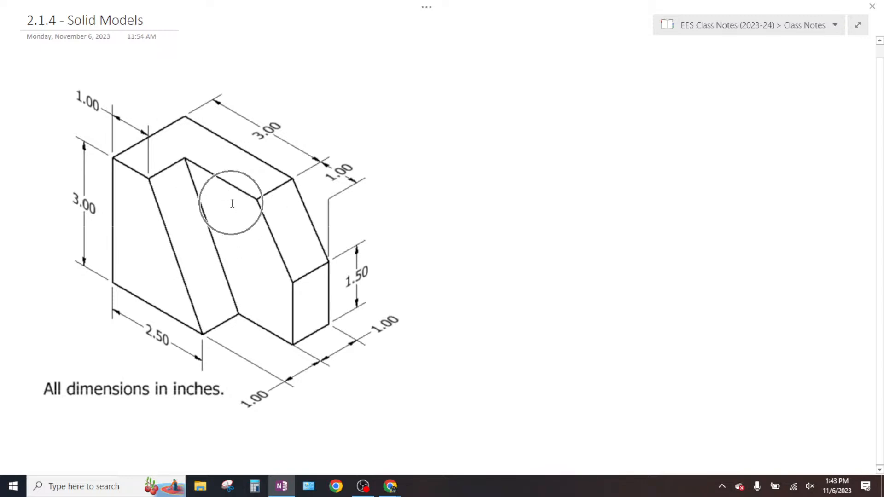
pyautogui.press('ctrl')
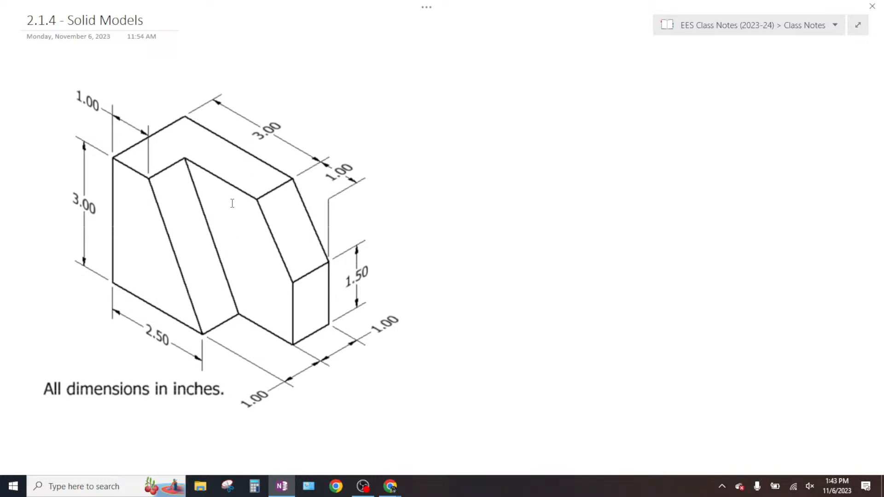
pyautogui.press('ctrl')
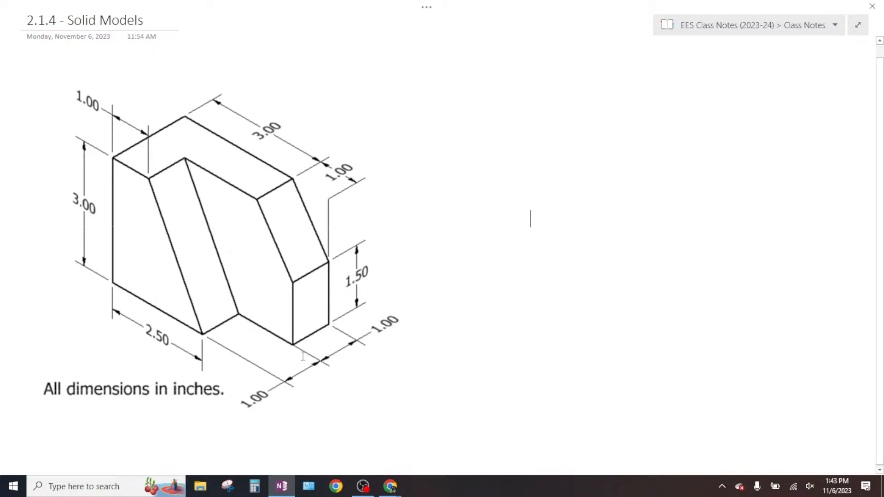
pyautogui.moveTo(384, 496)
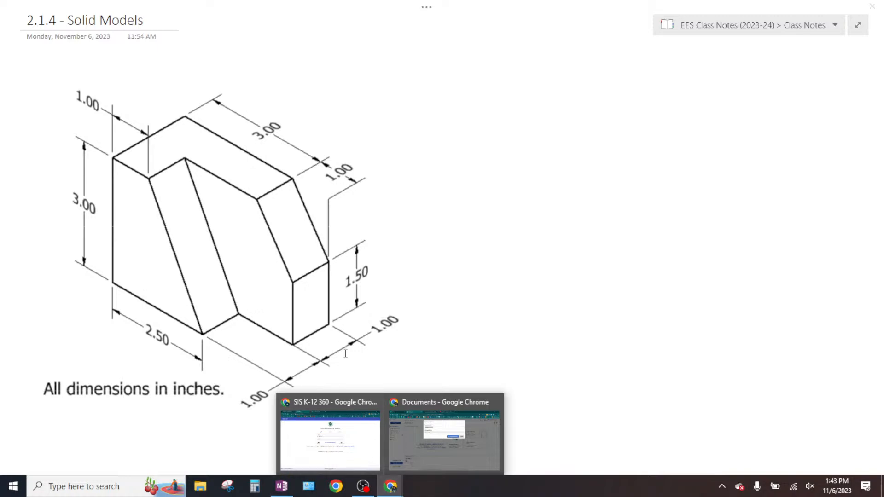
# - Switch back to Onshape in Chrome and create the public document with the name "2.1.4 - Part 1"
pyautogui.click(444, 455)
pyautogui.write('2')
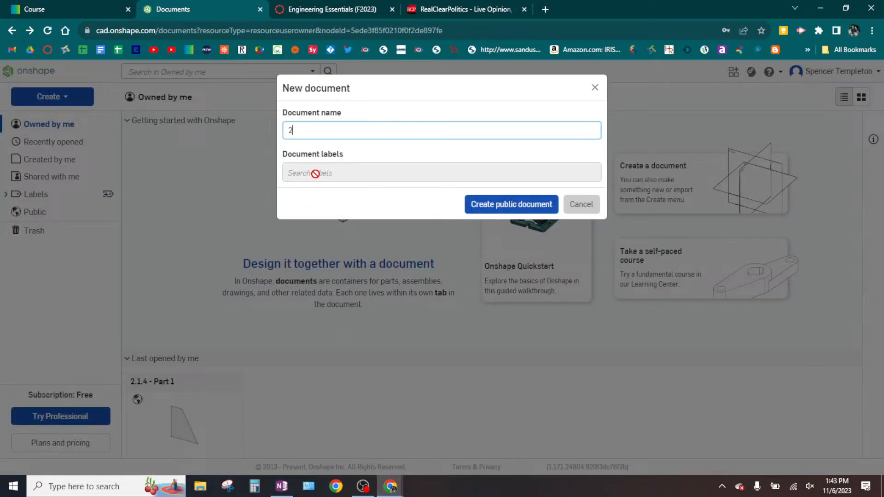
pyautogui.write('.1.4 - Part 1')
pyautogui.click(505, 205)
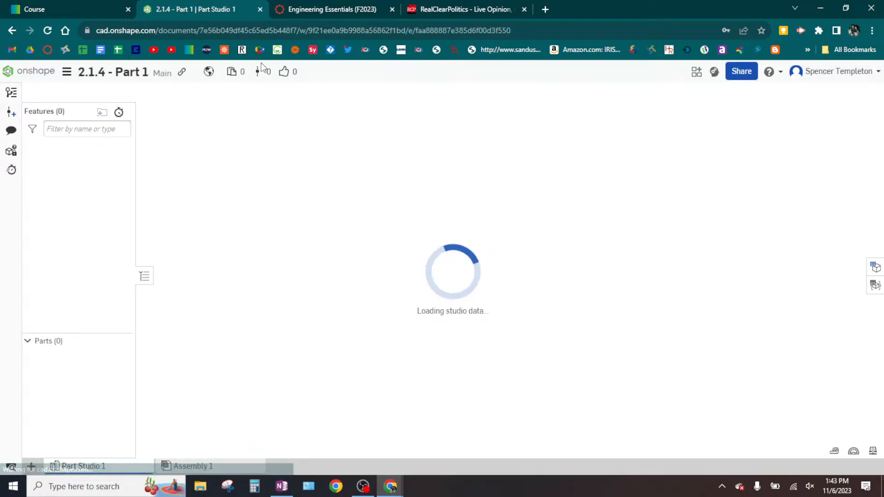
pyautogui.click(130, 73)
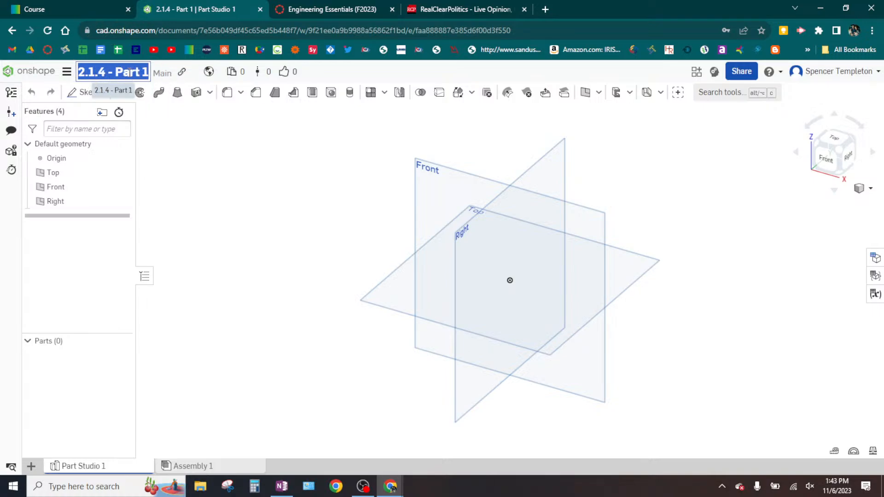
pyautogui.click(242, 154)
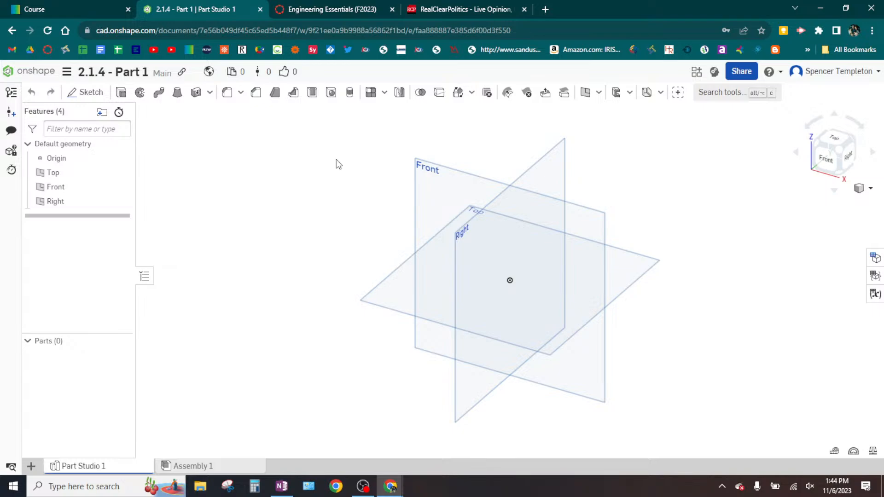
# - Start a new sketch on the Front plane
pyautogui.click(86, 96)
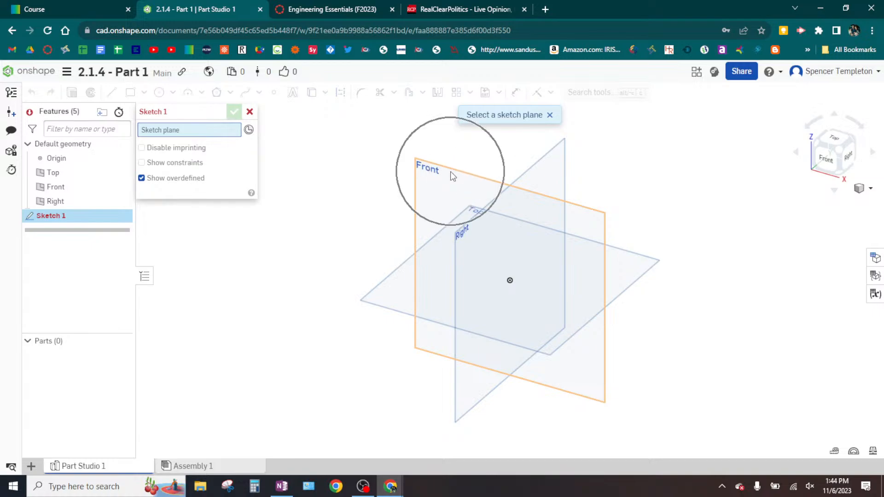
pyautogui.click(451, 173)
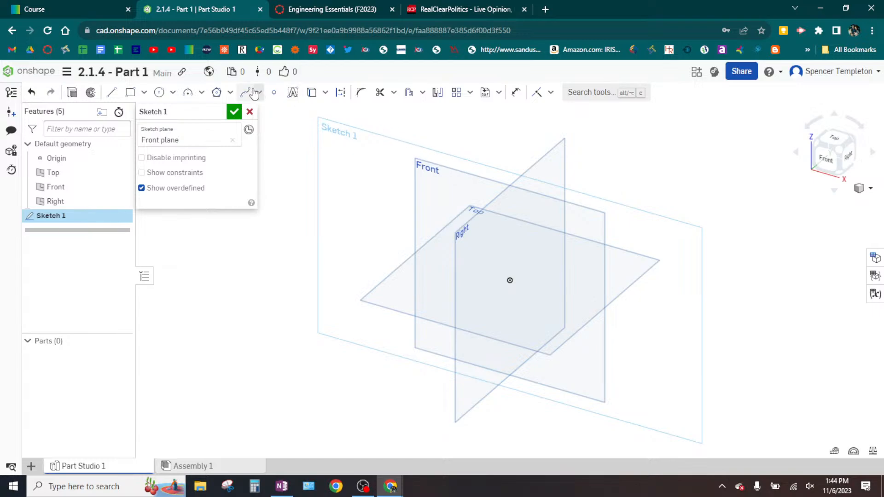
pyautogui.press('ctrl')
pyautogui.press('ctrl')
pyautogui.press('ctrl')
pyautogui.press('ctrl')
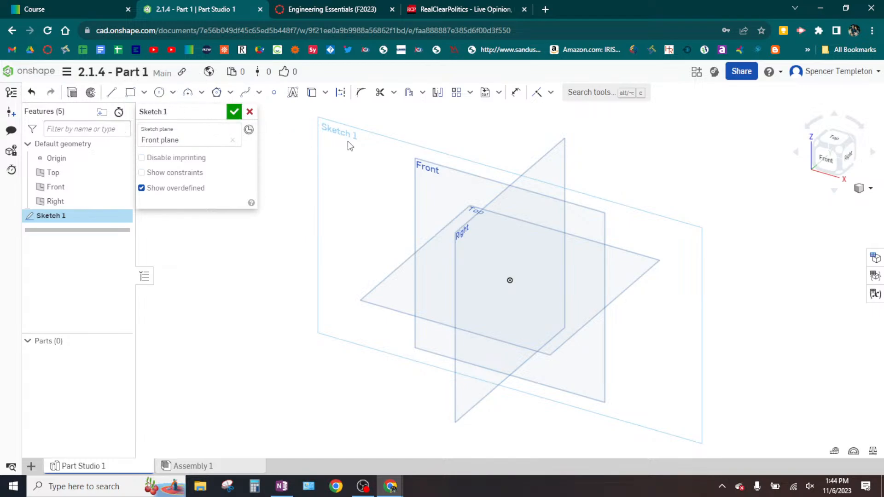
pyautogui.press('ctrl')
pyautogui.press('ctrl')
pyautogui.press('ctrl')
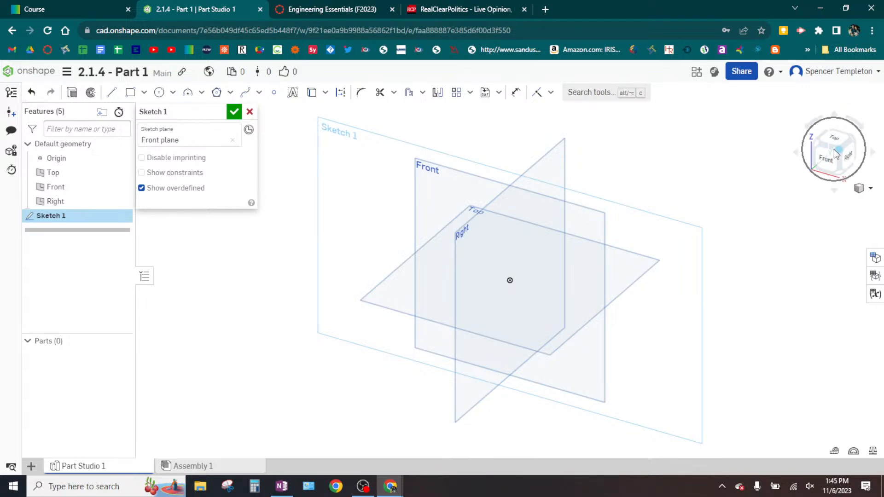
pyautogui.press('ctrl')
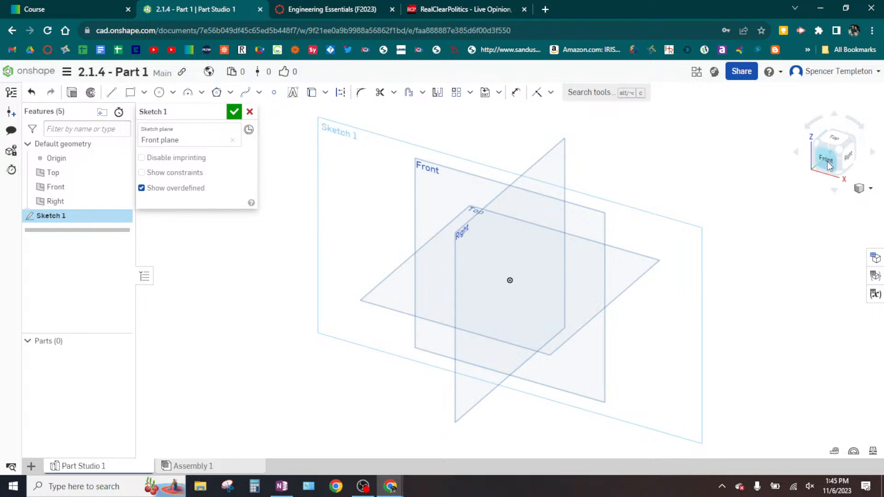
# - Examine the sketch plane and default planes from the front, back and isometric views, and from several rotated angles
pyautogui.click(827, 157)
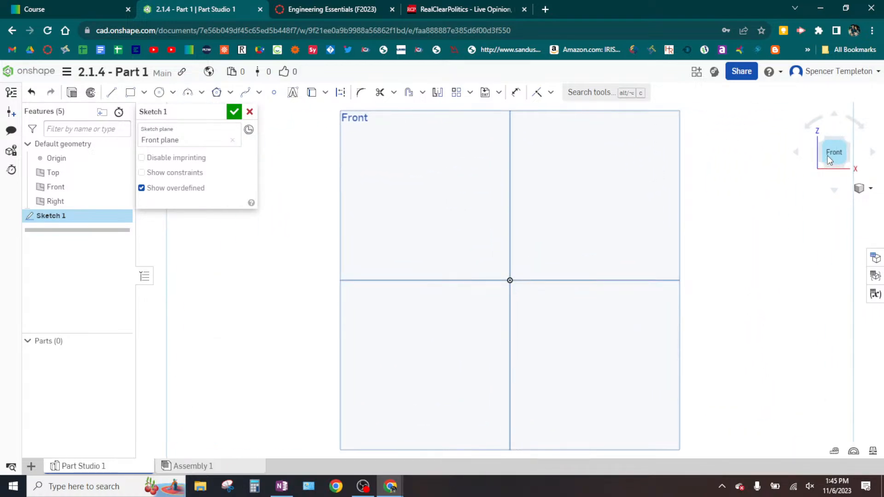
pyautogui.click(842, 138)
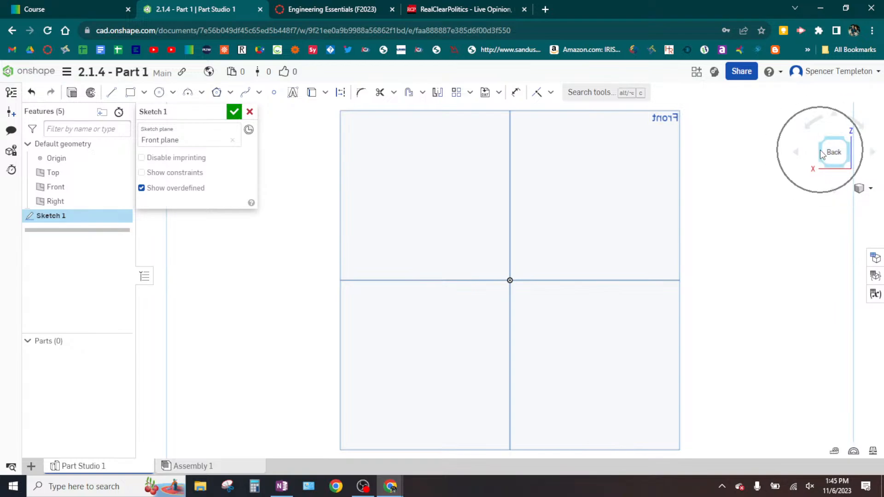
pyautogui.click(822, 155)
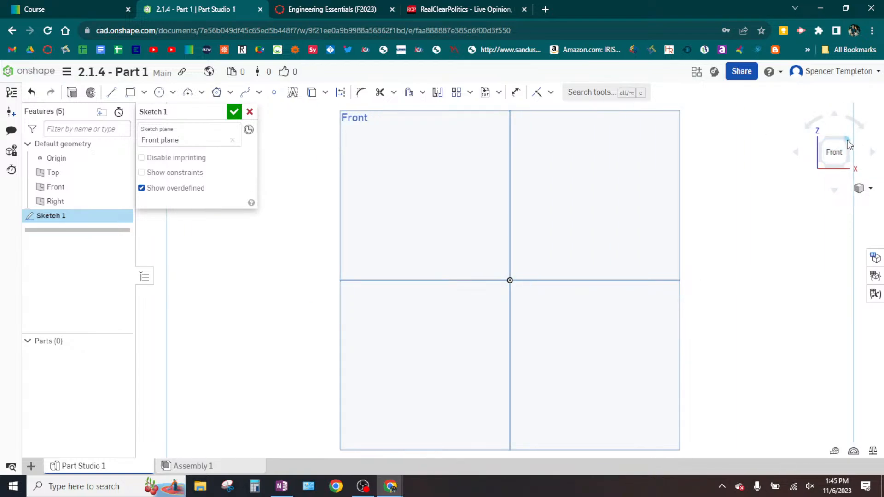
pyautogui.click(849, 144)
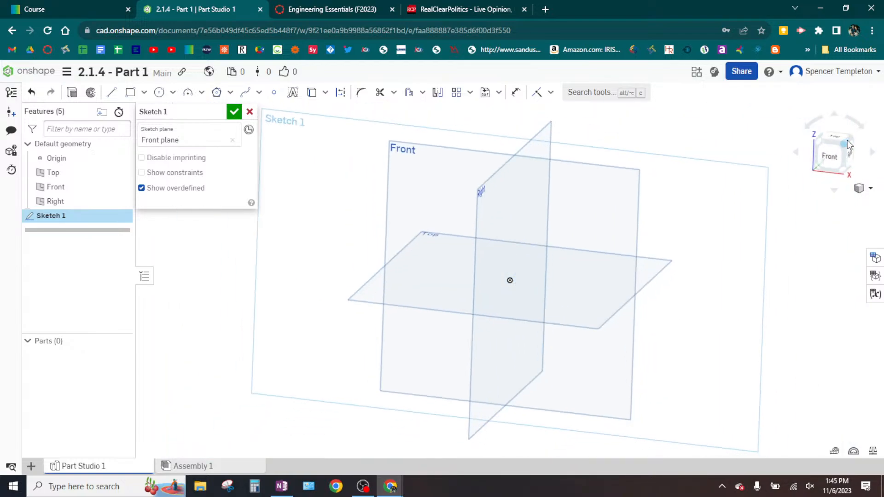
pyautogui.click(813, 124)
pyautogui.click(834, 162)
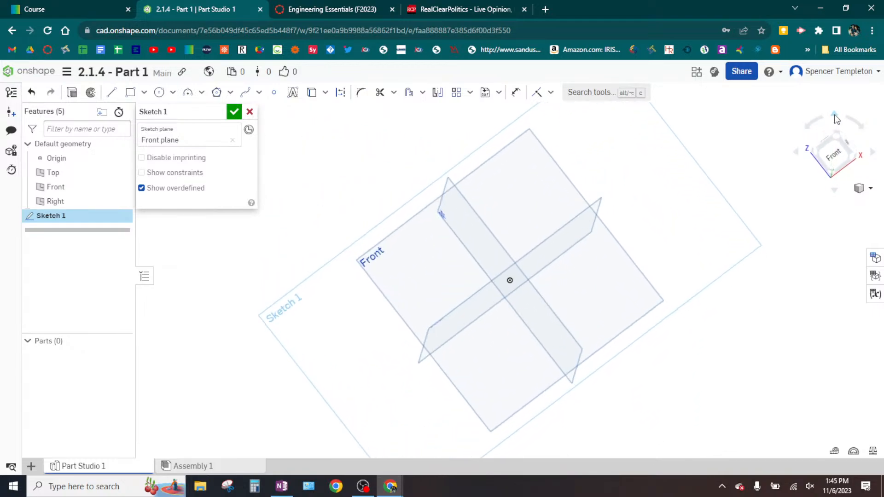
pyautogui.click(858, 125)
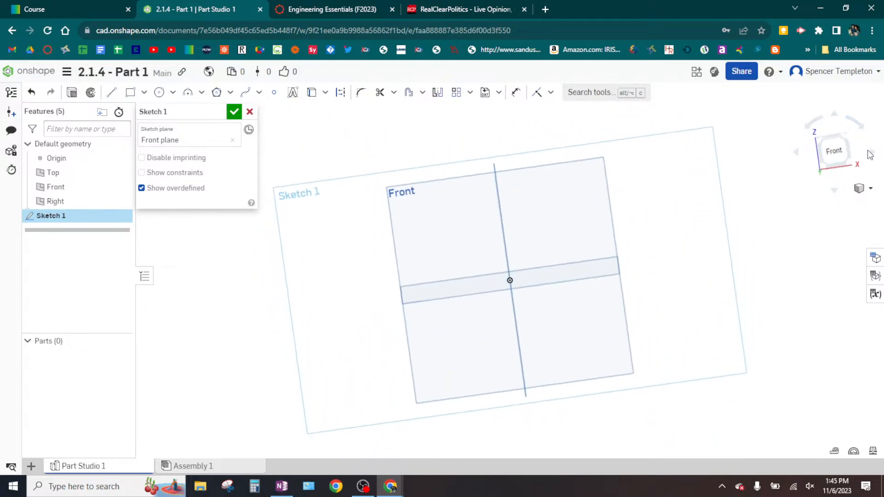
pyautogui.click(873, 153)
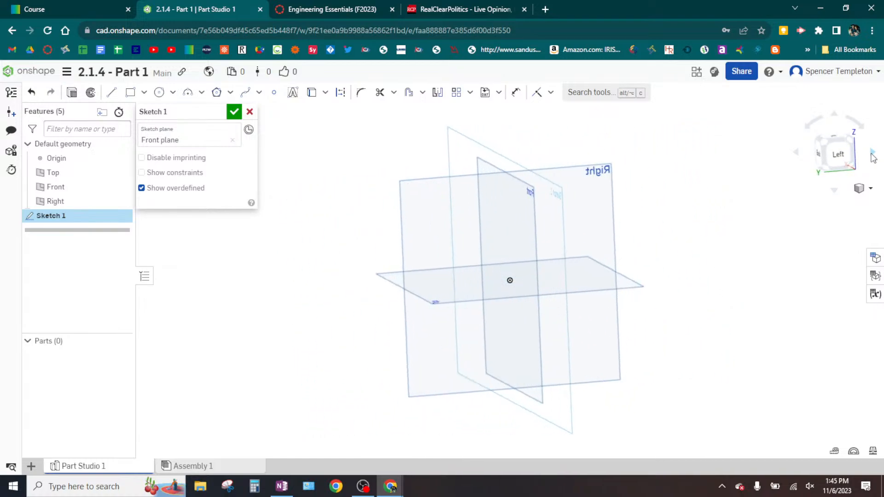
pyautogui.click(836, 193)
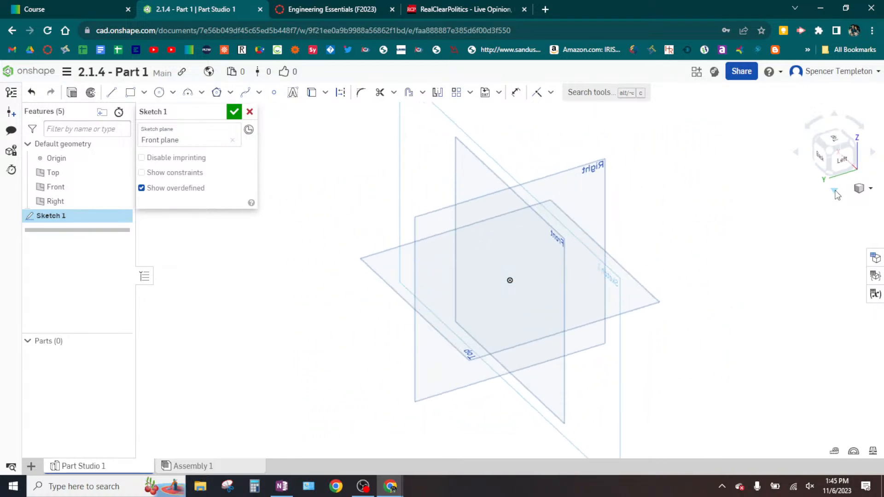
pyautogui.click(835, 192)
pyautogui.click(835, 191)
pyautogui.click(835, 191)
pyautogui.click(836, 191)
pyautogui.click(836, 191)
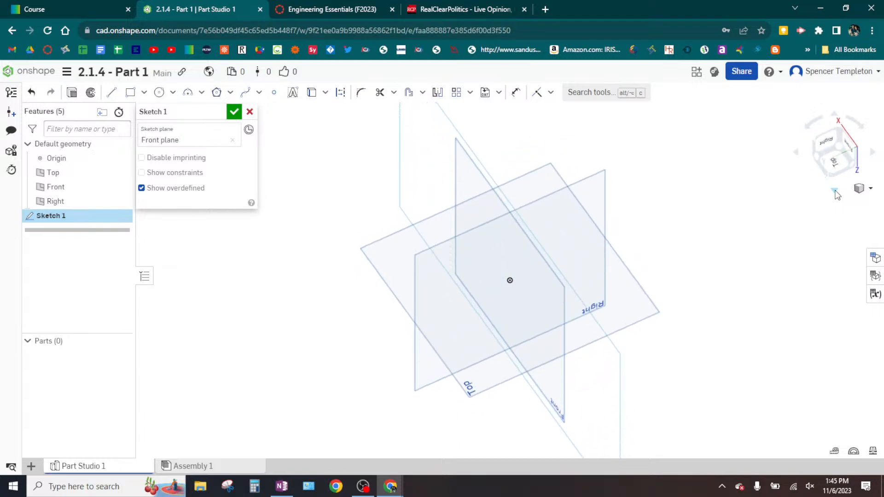
pyautogui.click(835, 191)
pyautogui.click(836, 191)
pyautogui.click(836, 191)
pyautogui.click(836, 191)
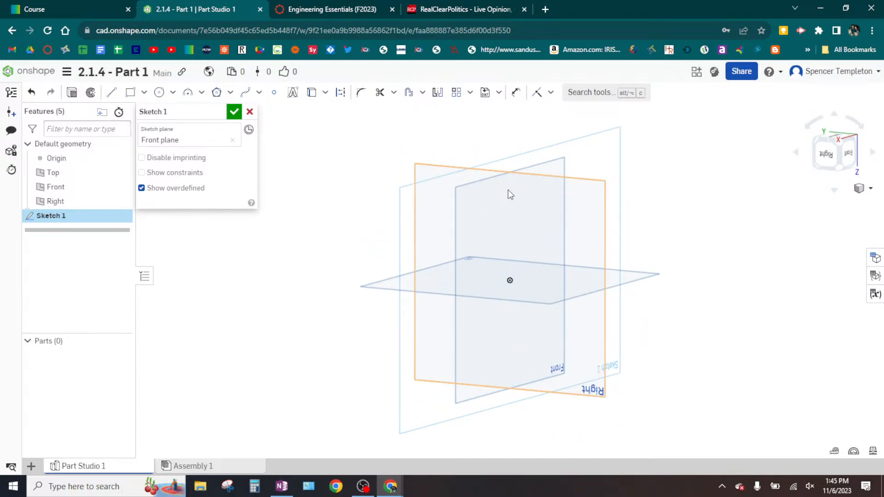
# - Orbit, zoom and pan around the default planes, ending with the view normal to the sketch plane
pyautogui.moveTo(509, 187); pyautogui.dragTo(350, 176, button='right')
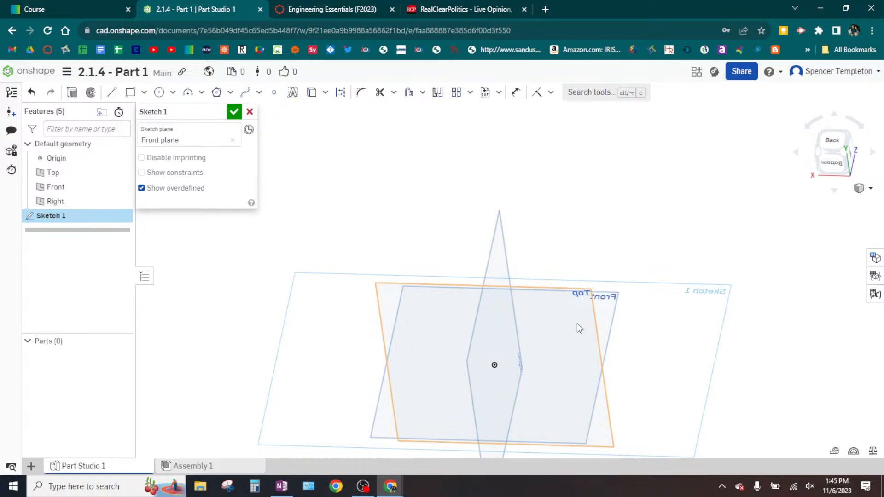
pyautogui.moveTo(578, 327); pyautogui.dragTo(480, 329, button='right')
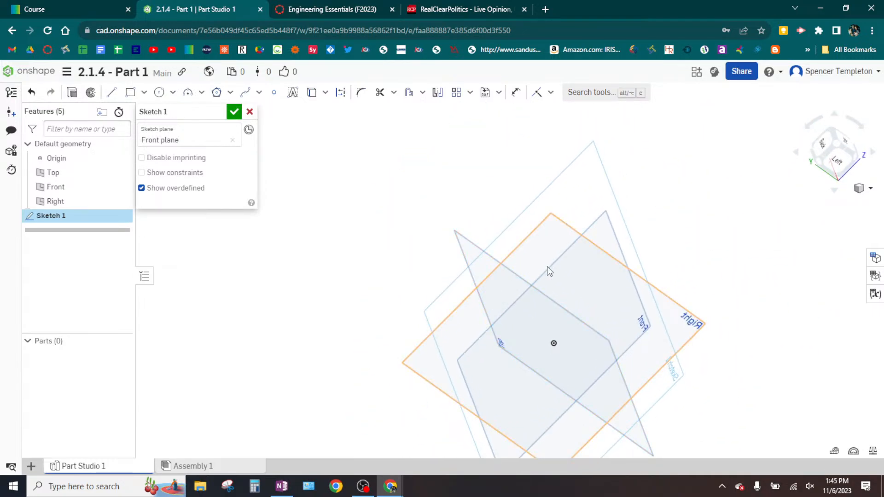
pyautogui.moveTo(548, 267); pyautogui.dragTo(396, 217, button='middle')
pyautogui.scroll(5, 404, 245)
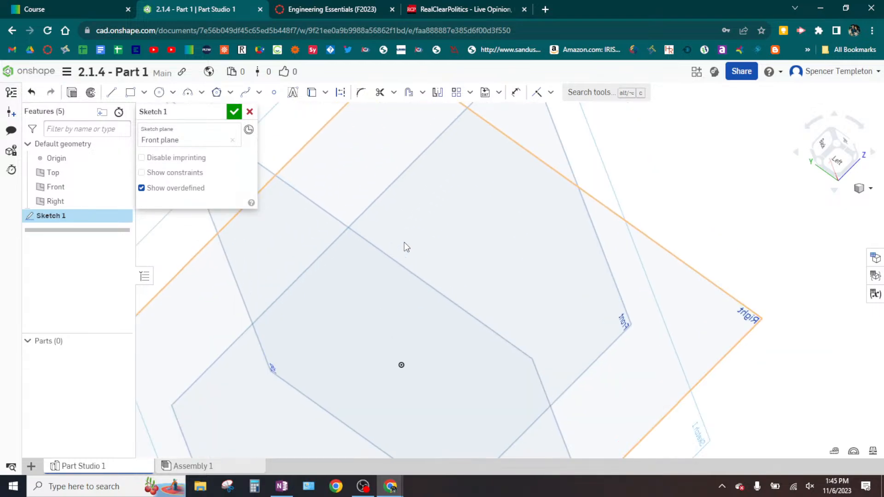
pyautogui.scroll(-5, 405, 243)
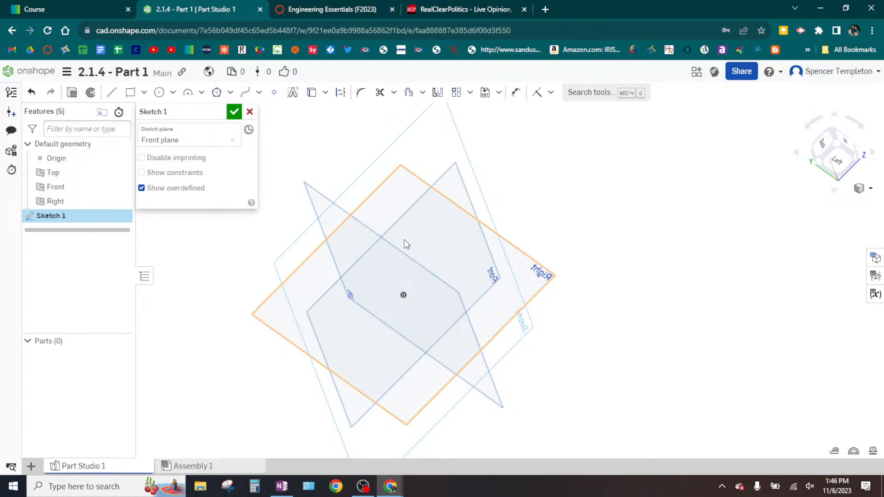
pyautogui.moveTo(405, 244); pyautogui.dragTo(430, 251, button='middle')
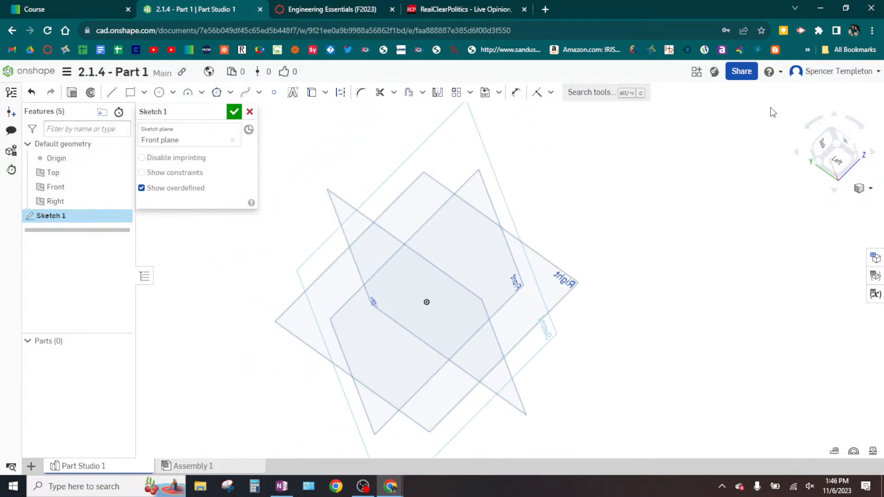
pyautogui.moveTo(706, 194); pyautogui.dragTo(635, 178, button='right')
pyautogui.press('n')
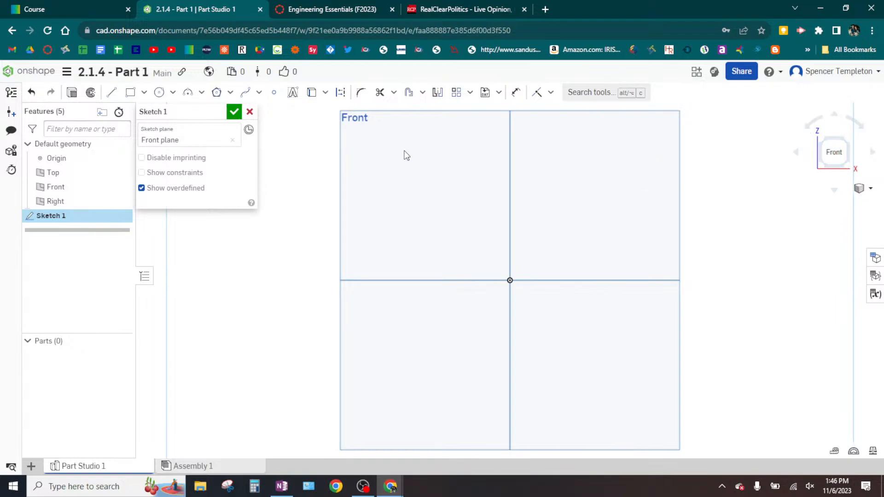
# - Switch to OneNote and examine the sloped front face of the part in the 2.1.4 - Solid Models drawing
pyautogui.click(282, 487)
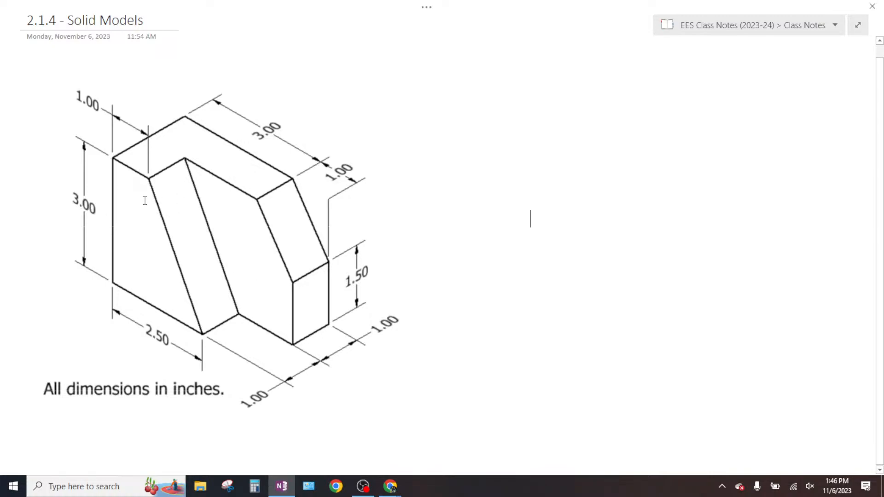
pyautogui.press('ctrl')
pyautogui.press('ctrl')
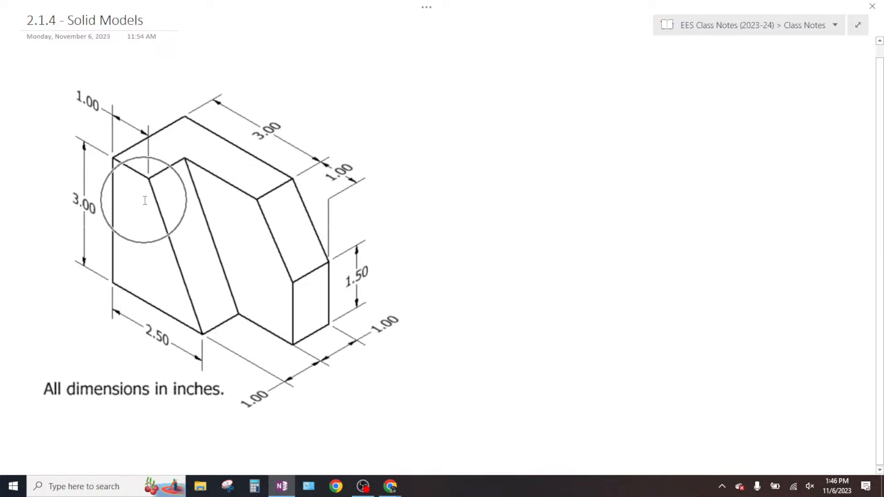
pyautogui.press('ctrl')
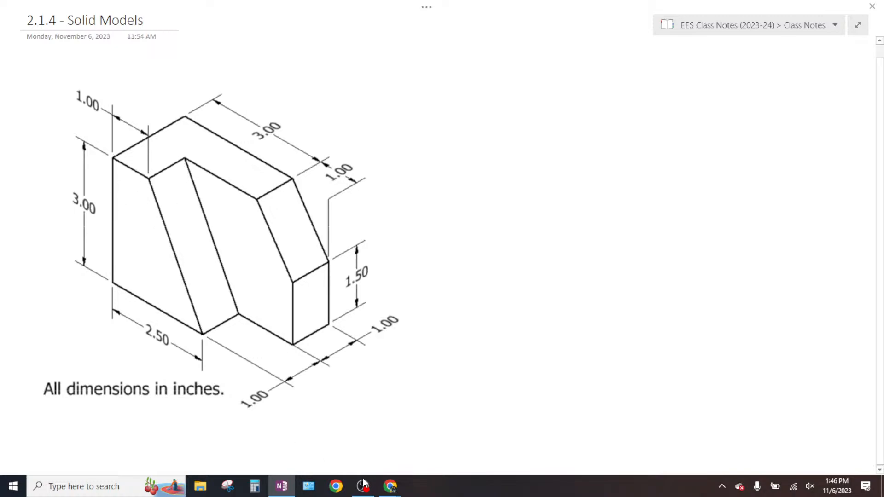
# - Switch back to the 2.1.4 - Part 1 document in Onshape and start the Line tool in the Front plane sketch
pyautogui.moveTo(397, 492)
pyautogui.click(397, 444)
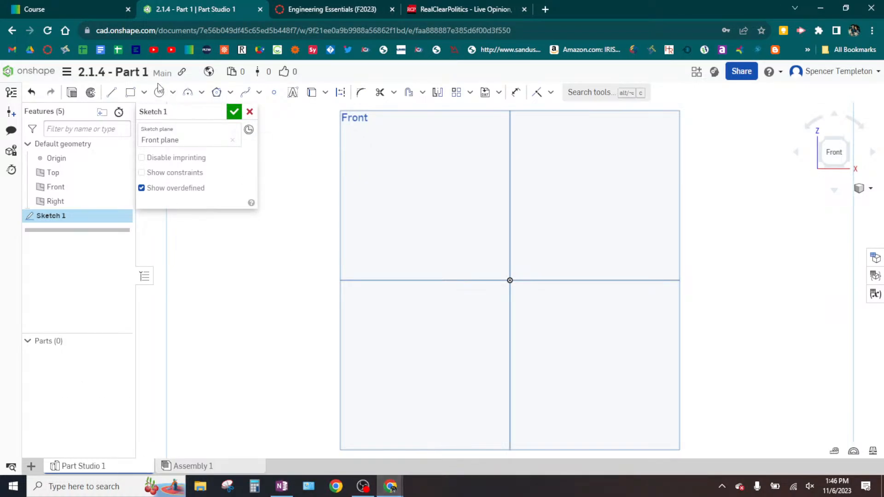
pyautogui.press('ctrl')
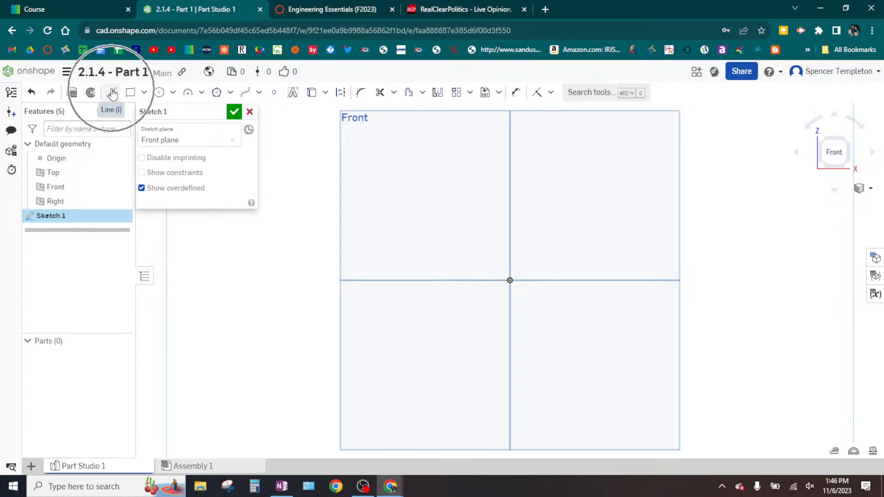
pyautogui.press('ctrl')
pyautogui.press('ctrl')
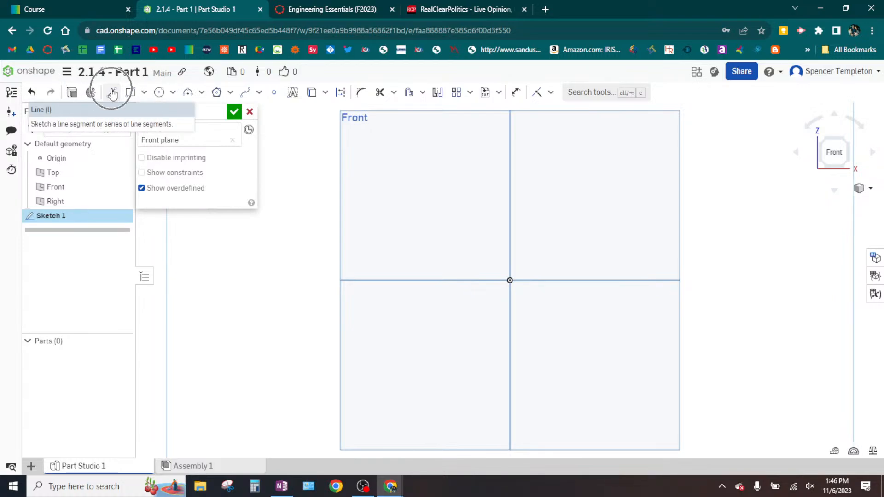
pyautogui.click(113, 93)
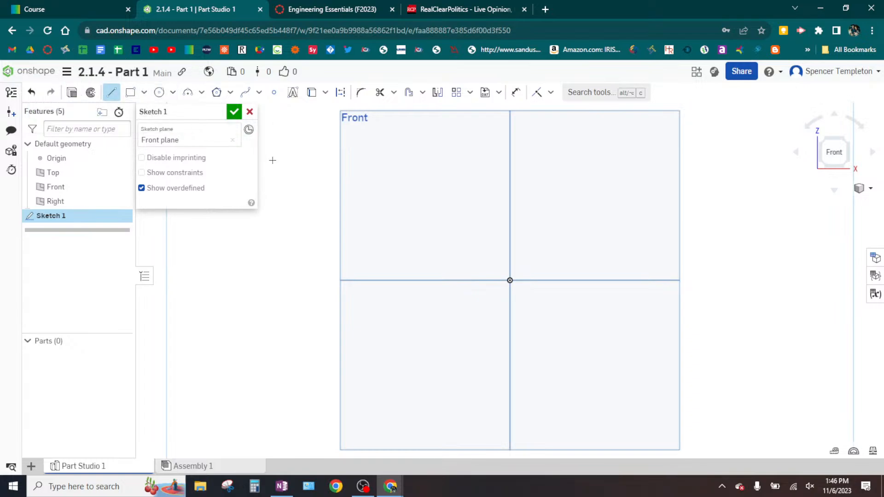
pyautogui.press('ctrl')
pyautogui.press('ctrl')
pyautogui.press('ctrl')
pyautogui.press('ctrl')
pyautogui.press('ctrl')
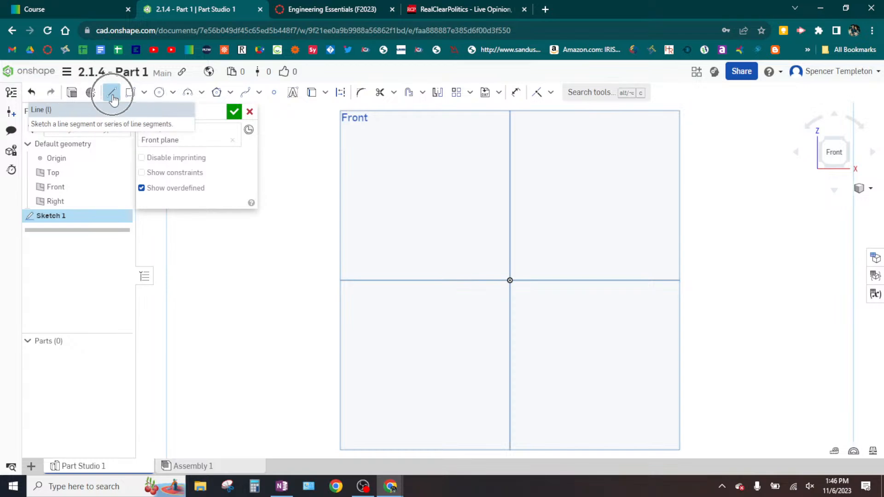
pyautogui.press('ctrl')
pyautogui.press('ctrl')
pyautogui.press('ctrl')
pyautogui.press('ctrl')
pyautogui.press('ctrl')
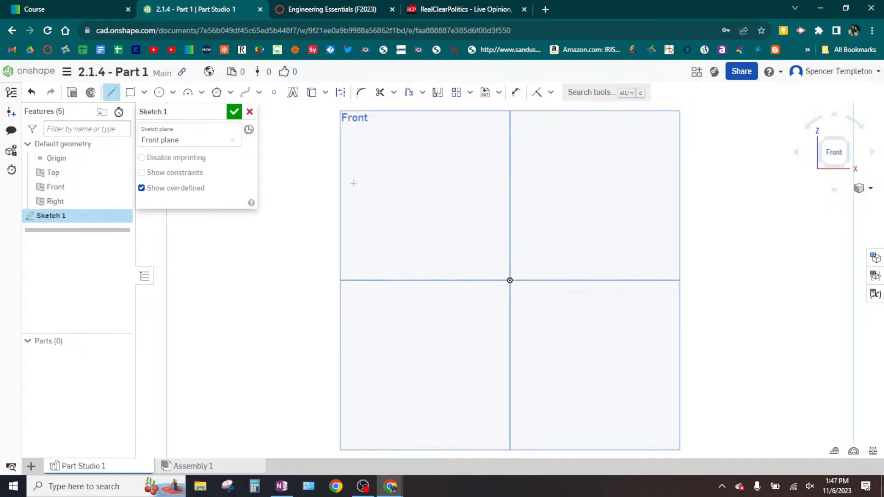
# - Sketch a freehand chain of connected zigzag lines across the upper half of the Front plane as a Line tool trial
pyautogui.moveTo(458, 215)
pyautogui.mouseDown(button='middle')
pyautogui.moveTo(413, 212)
pyautogui.moveTo(338, 272)
pyautogui.moveTo(416, 277)
pyautogui.moveTo(422, 254)
pyautogui.mouseUp(button='middle')
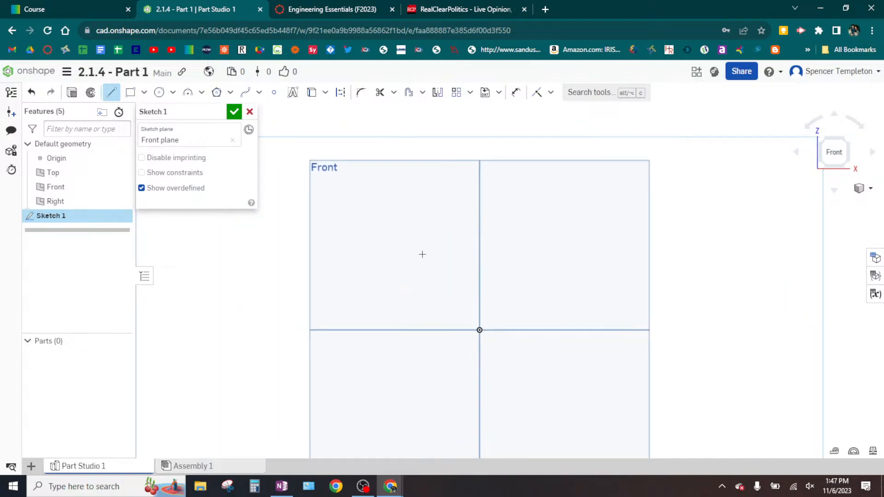
pyautogui.click(354, 190)
pyautogui.click(391, 239)
pyautogui.click(442, 202)
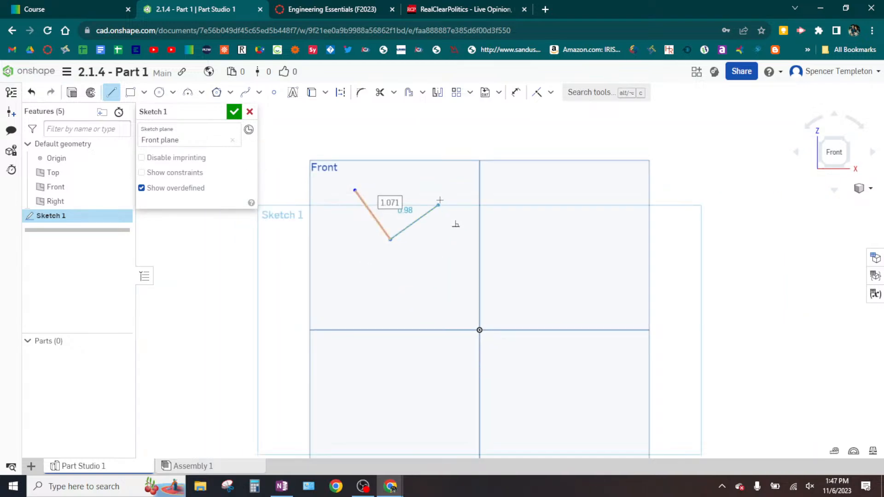
pyautogui.click(498, 249)
pyautogui.click(552, 188)
pyautogui.click(431, 144)
pyautogui.click(411, 199)
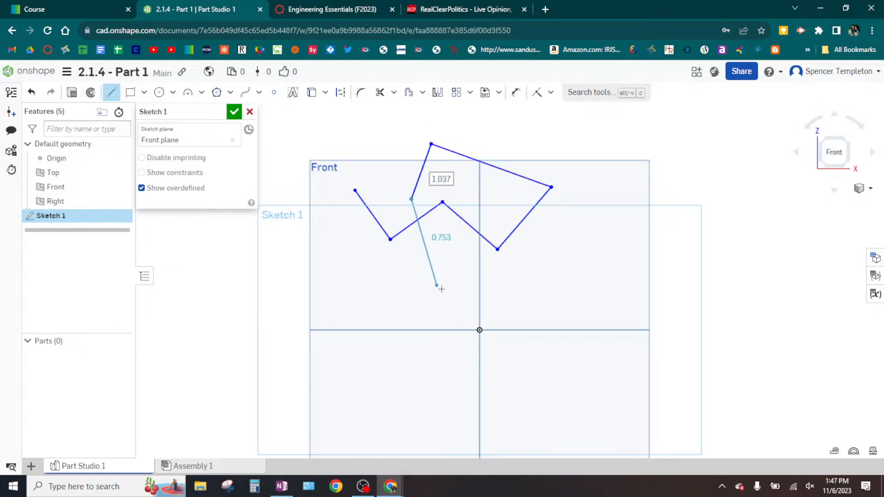
pyautogui.click(442, 288)
pyautogui.click(576, 242)
pyautogui.click(586, 170)
pyautogui.click(659, 220)
pyautogui.click(605, 281)
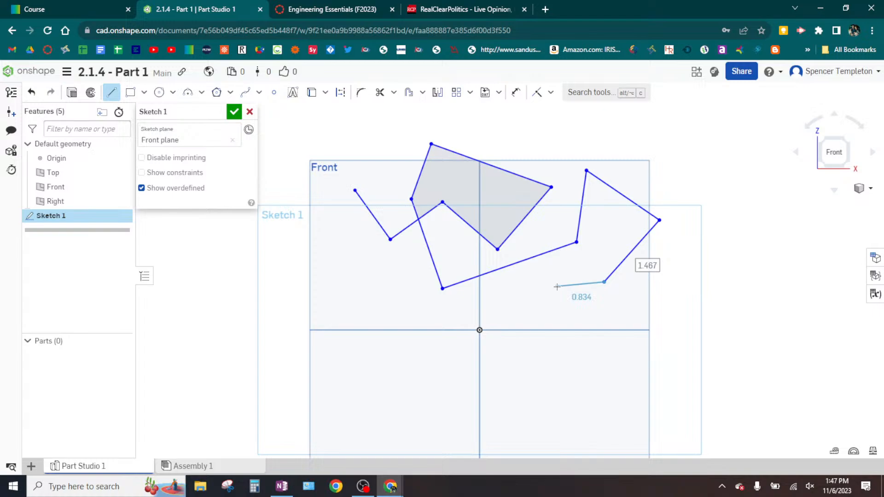
pyautogui.press('Escape')
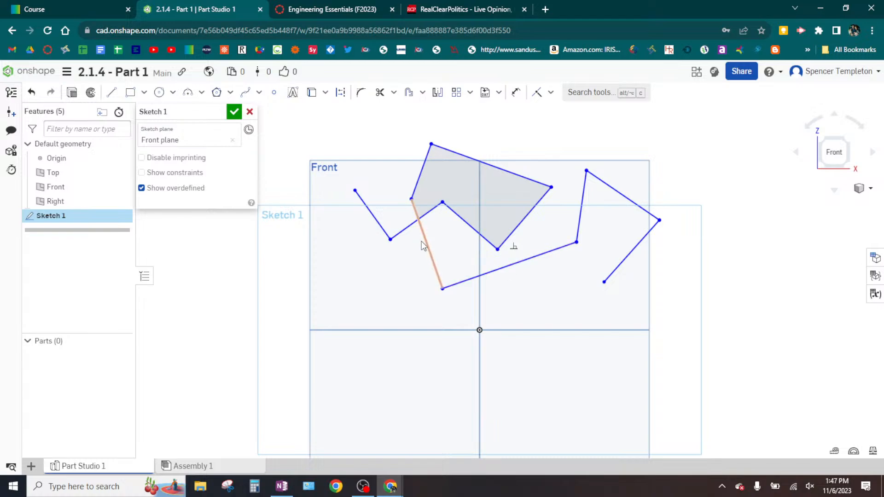
# - Delete all the trial zigzag lines from the sketch
pyautogui.click(406, 228)
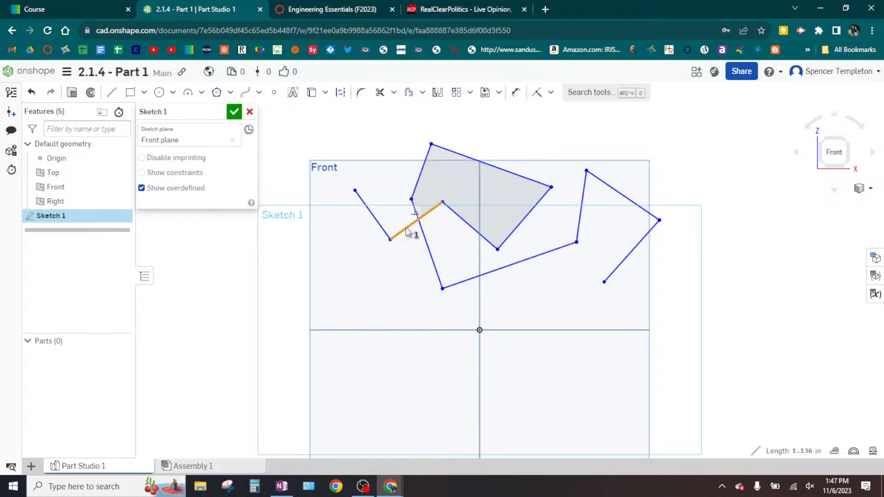
pyautogui.press('Delete')
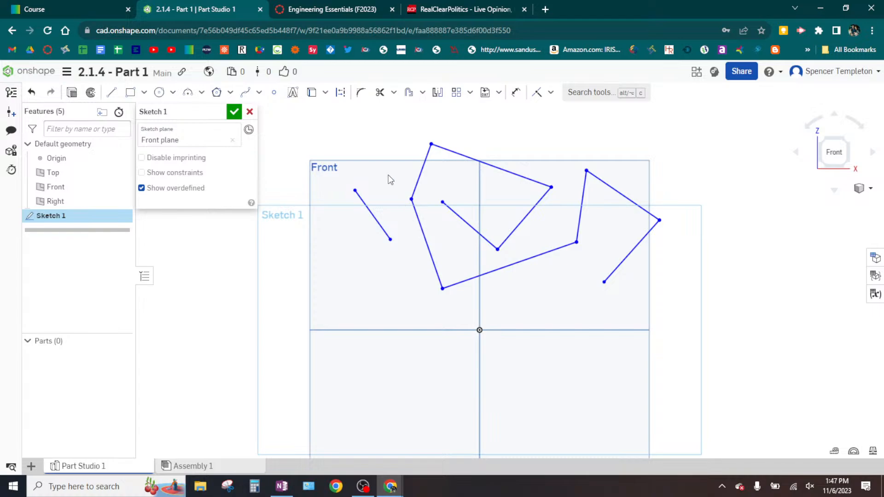
pyautogui.moveTo(326, 117)
pyautogui.mouseDown()
pyautogui.moveTo(610, 298)
pyautogui.moveTo(683, 331)
pyautogui.mouseUp()
pyautogui.press('Delete')
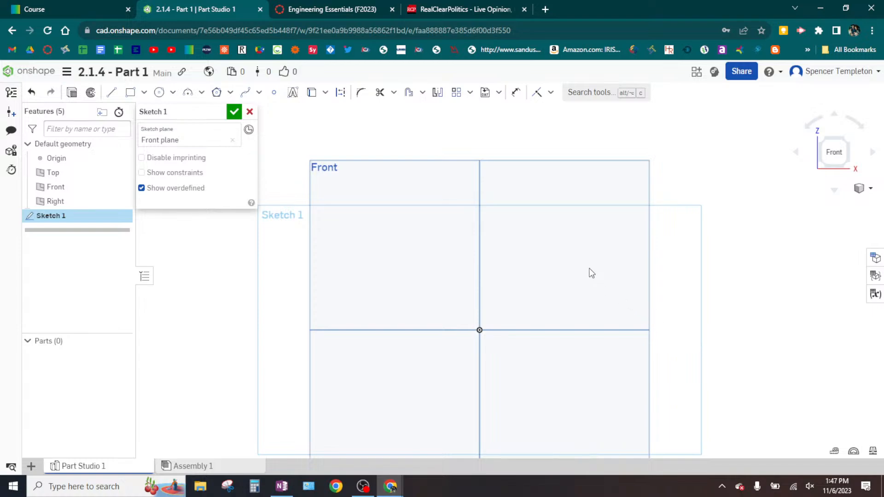
# - Switch to OneNote to check the part's front face in the drawing, and return to the Onshape sketch
pyautogui.click(282, 486)
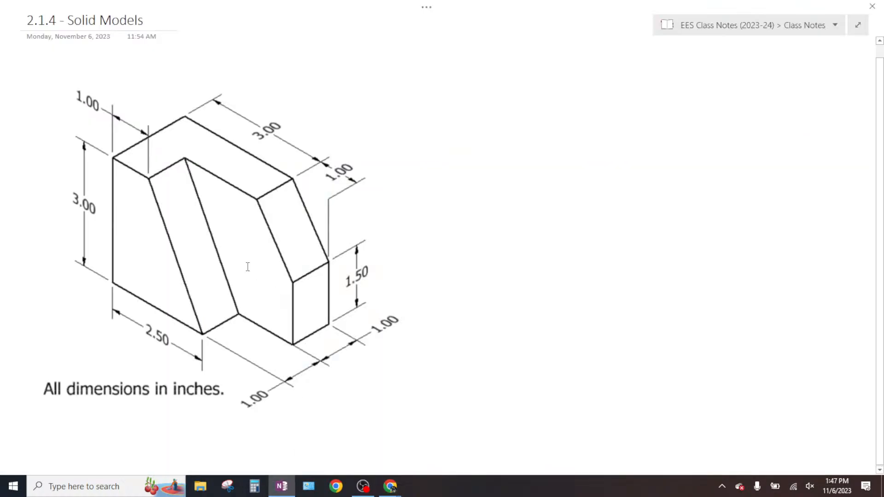
pyautogui.press('ctrl')
pyautogui.press('ctrl')
pyautogui.hotkey('alt', 'Tab')
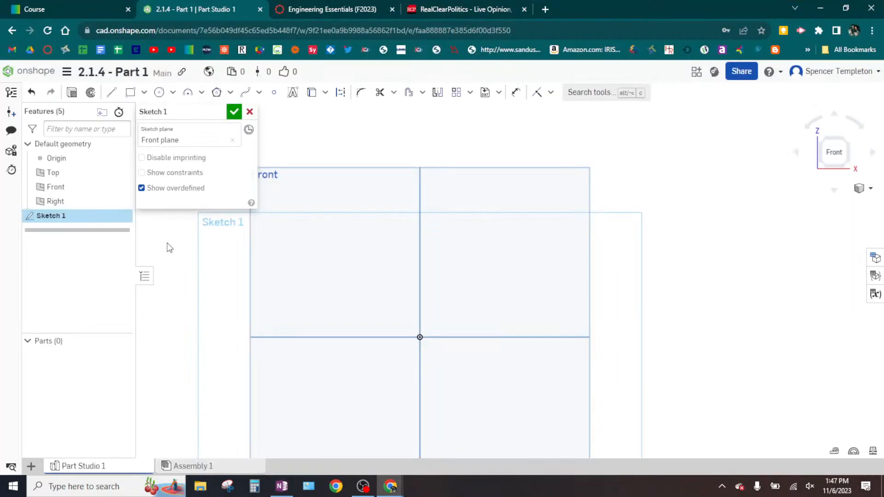
# - Draw a vertical line about 1.75 in up from the origin, continued by a horizontal line about 1.6 in to the right
pyautogui.click(111, 93)
pyautogui.press('ctrl')
pyautogui.press('ctrl')
pyautogui.press('ctrl')
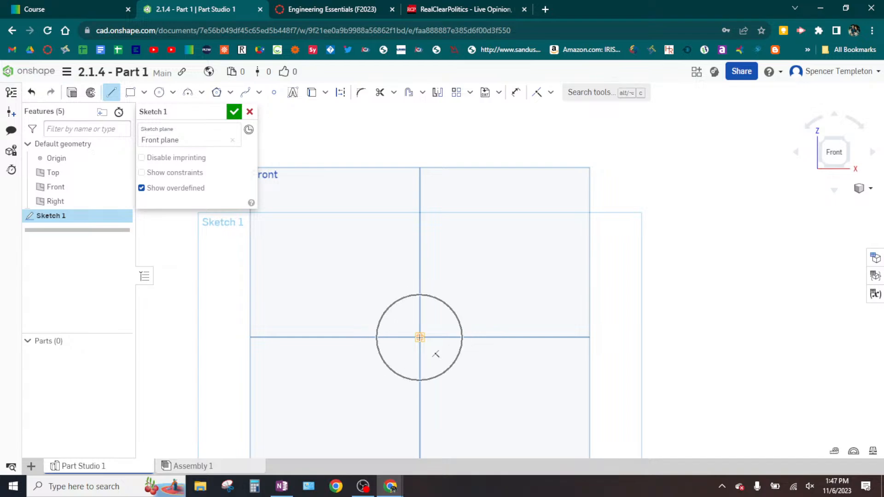
pyautogui.press('ctrl')
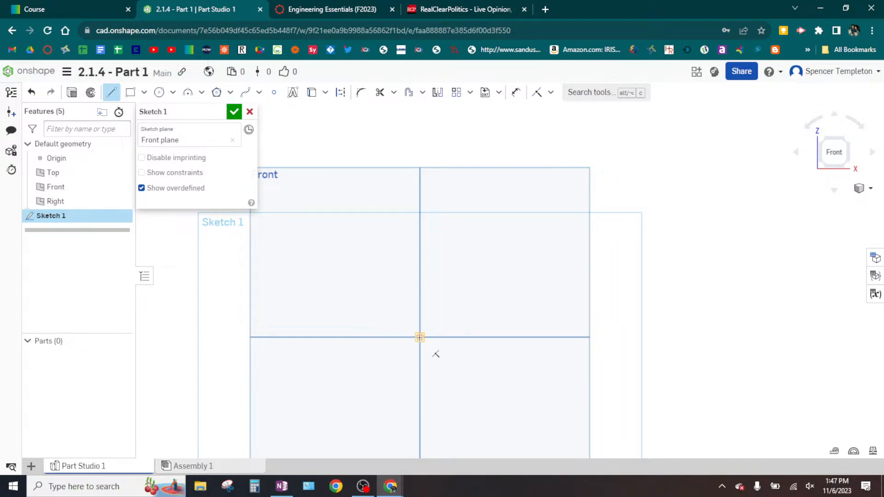
pyautogui.press('ctrl')
pyautogui.click(419, 338)
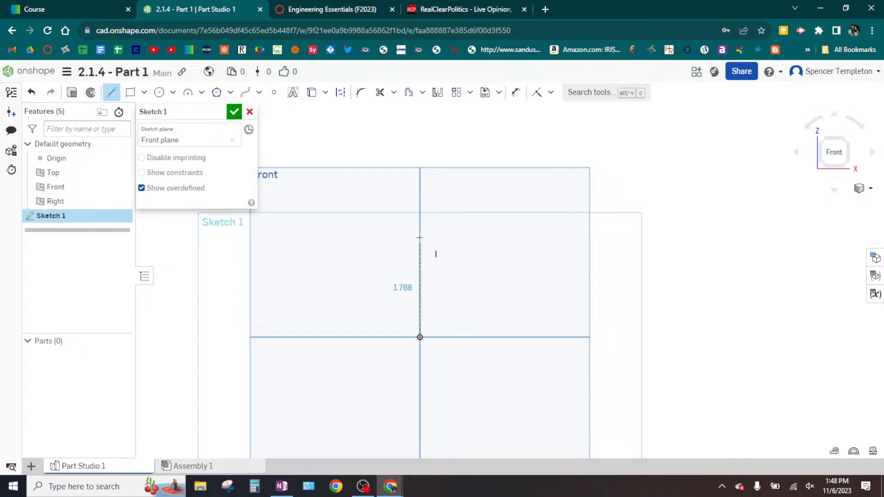
pyautogui.rightClick(419, 238)
pyautogui.click(445, 229)
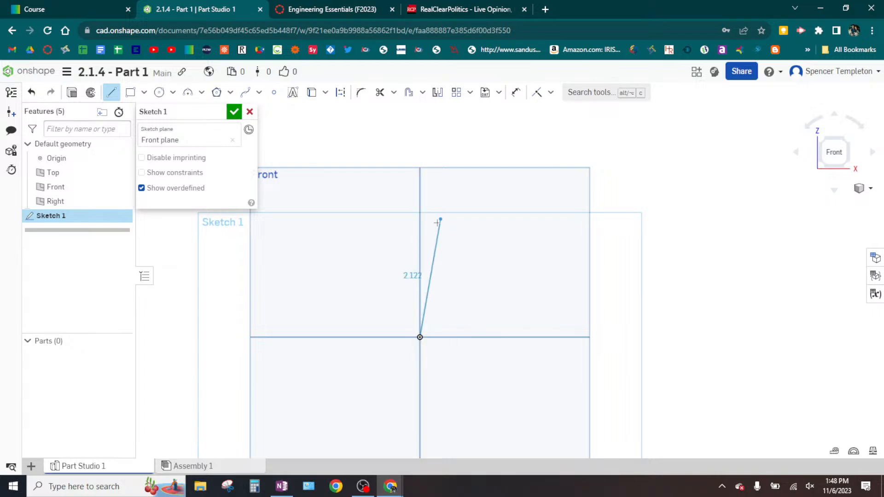
pyautogui.click(418, 239)
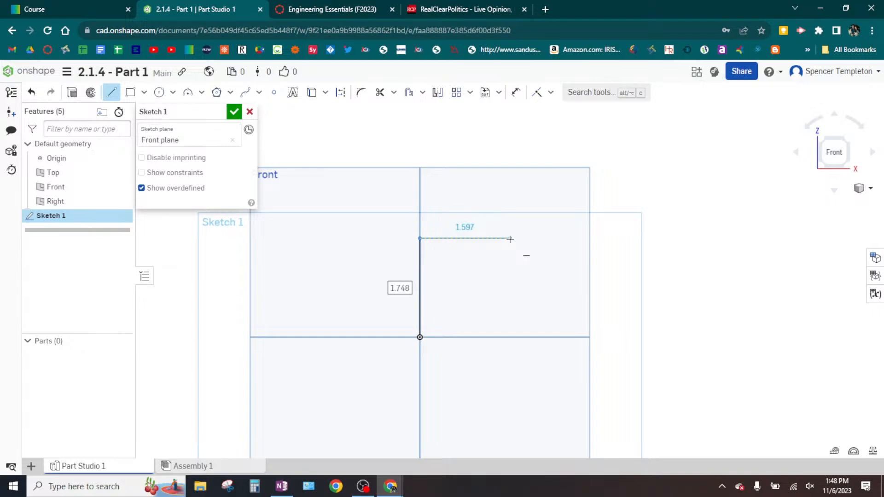
pyautogui.click(510, 239)
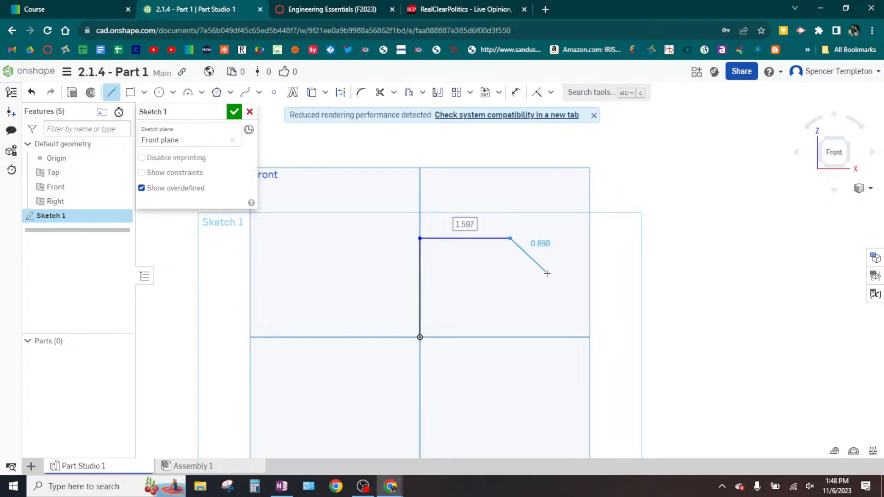
# - Close the profile with a diagonal about 0.9 in, a vertical about 1.13 in down, and a base about 2.25 in back to the origin
pyautogui.click(548, 274)
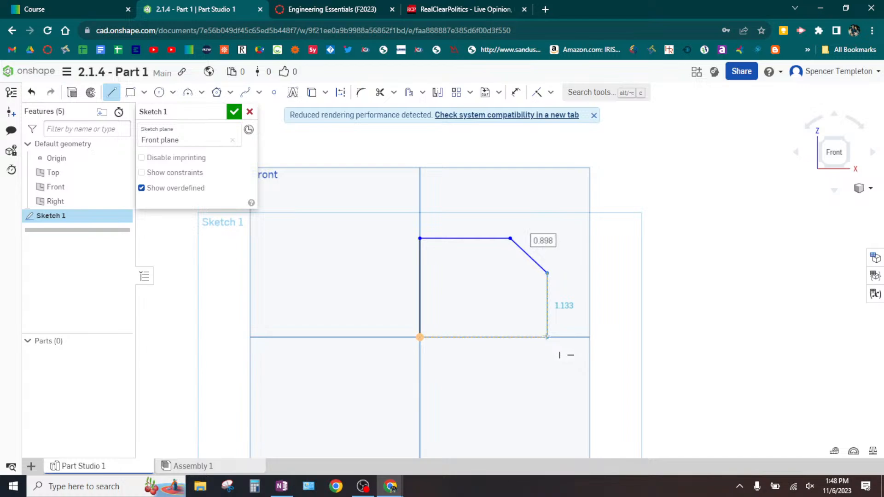
pyautogui.press('ctrl')
pyautogui.press('ctrl')
pyautogui.press('ctrl')
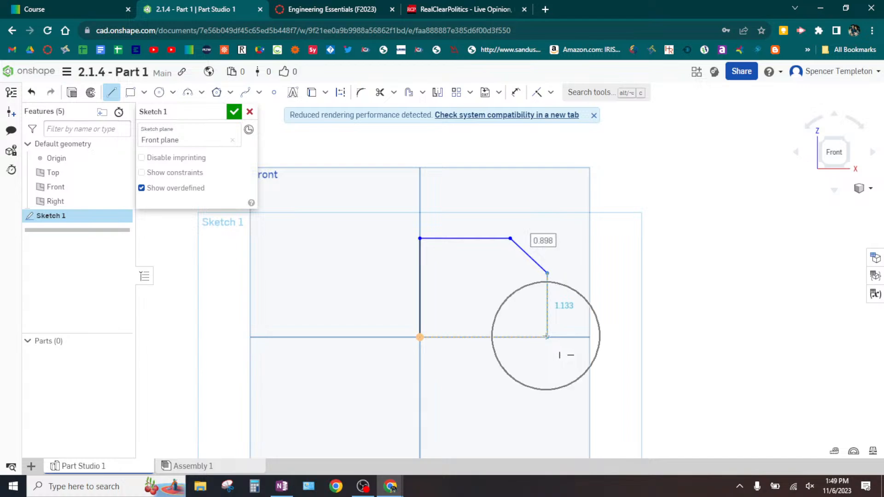
pyautogui.press('ctrl')
pyautogui.press('ctrl')
pyautogui.press('ctrl')
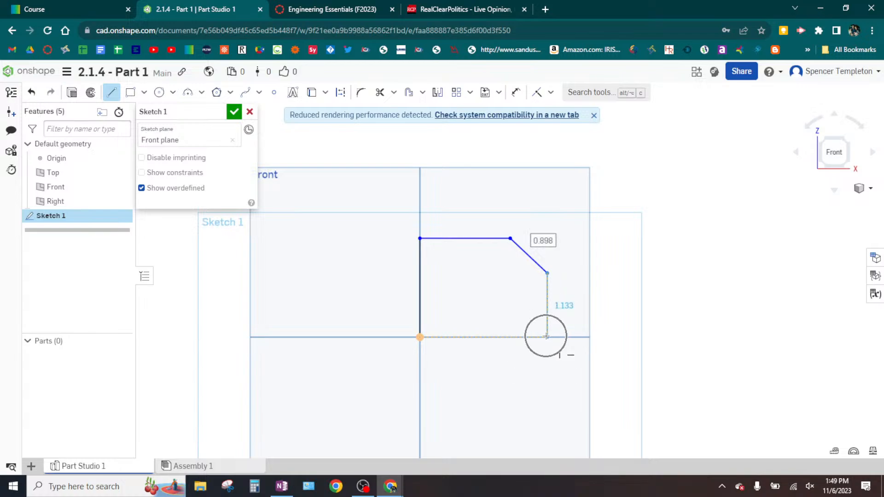
pyautogui.press('ctrl')
pyautogui.press('ctrl')
pyautogui.click(546, 337)
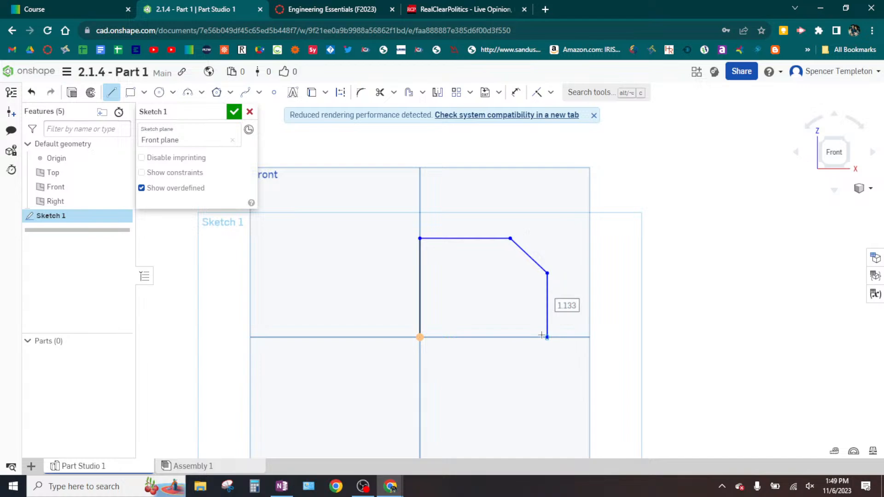
pyautogui.click(420, 336)
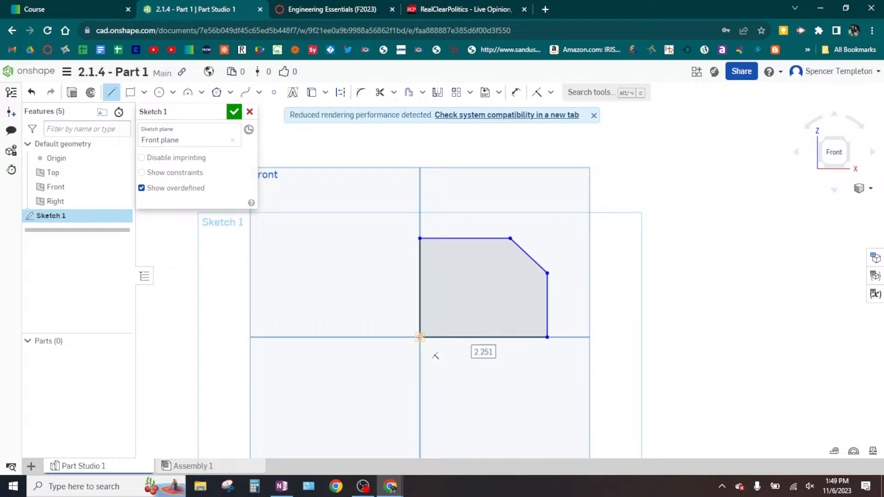
pyautogui.press('ctrl')
pyautogui.press('ctrl')
pyautogui.press('Escape')
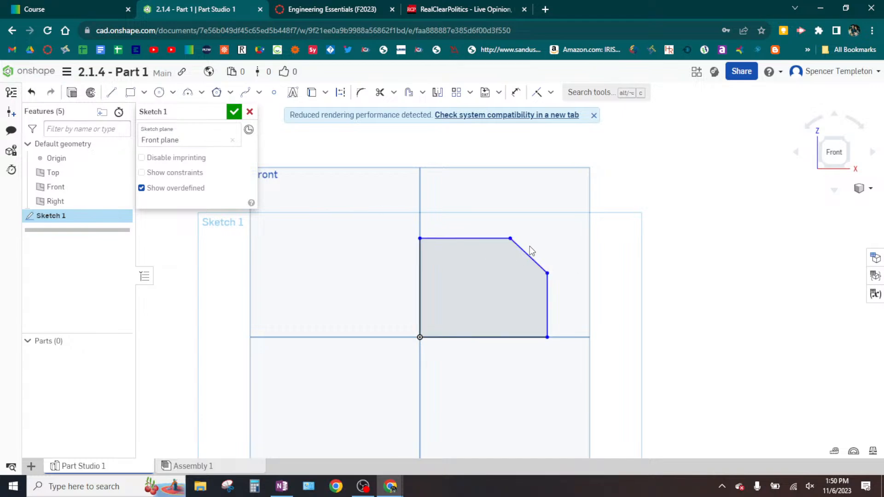
# - Delete the right vertical line and the short diagonal line from the profile
pyautogui.click(546, 306)
pyautogui.press('Delete')
pyautogui.click(529, 260)
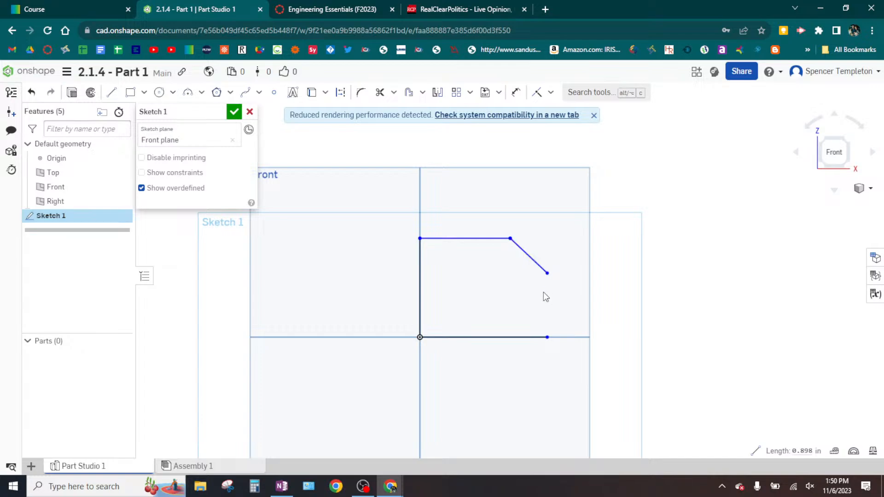
pyautogui.press('Delete')
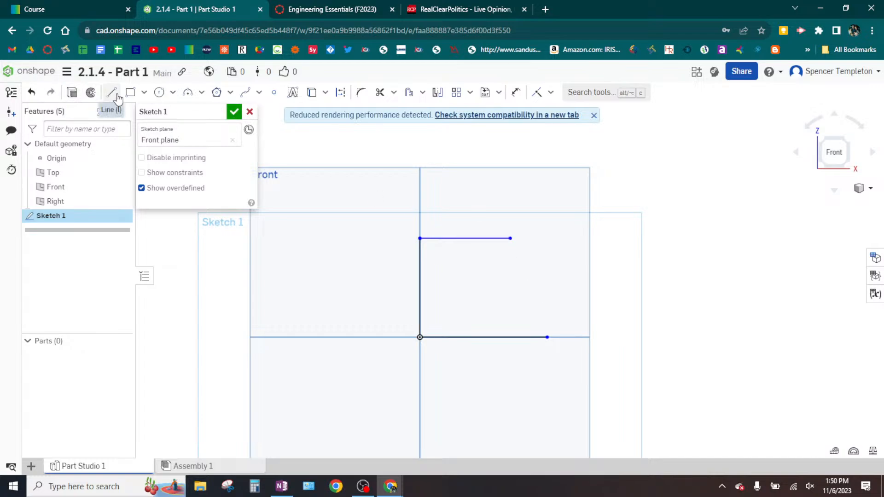
# - Close the profile with one slanted line from the top line's right end to the base line's right end
pyautogui.click(119, 96)
pyautogui.click(510, 238)
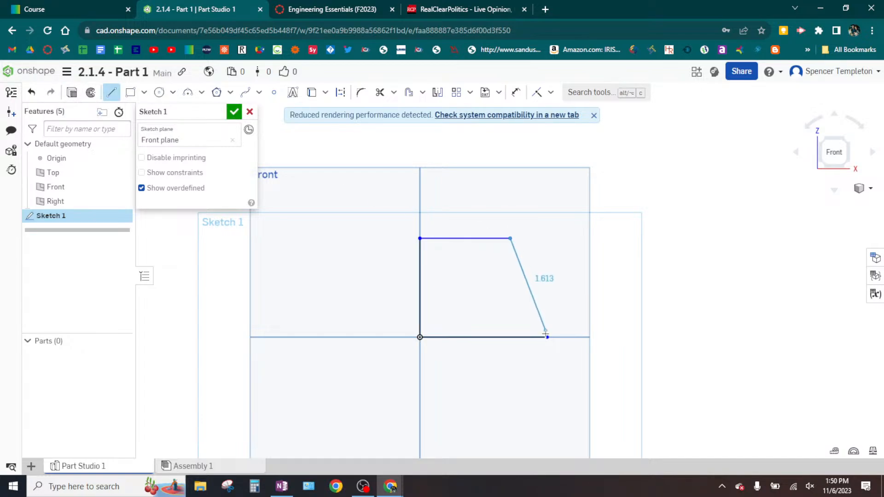
pyautogui.click(547, 337)
pyautogui.press('Escape')
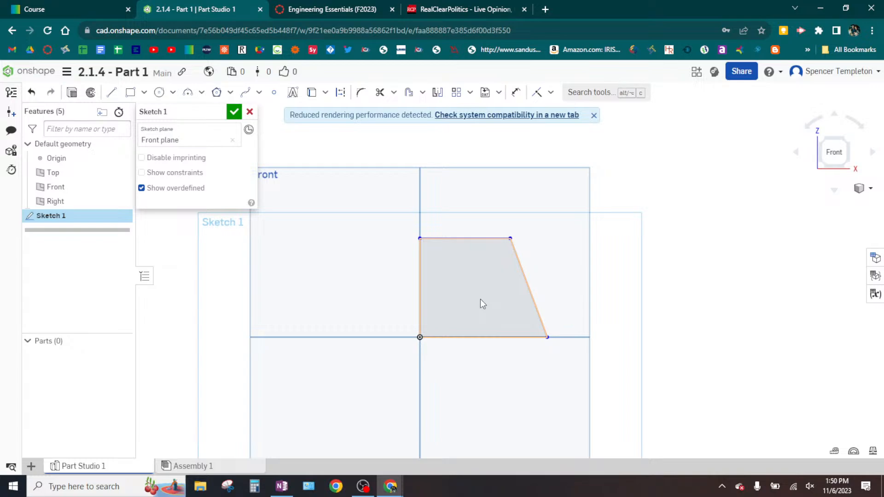
# - Switch to OneNote and examine the dimensions of the front face's left, bottom and top edges in the drawing
pyautogui.click(278, 488)
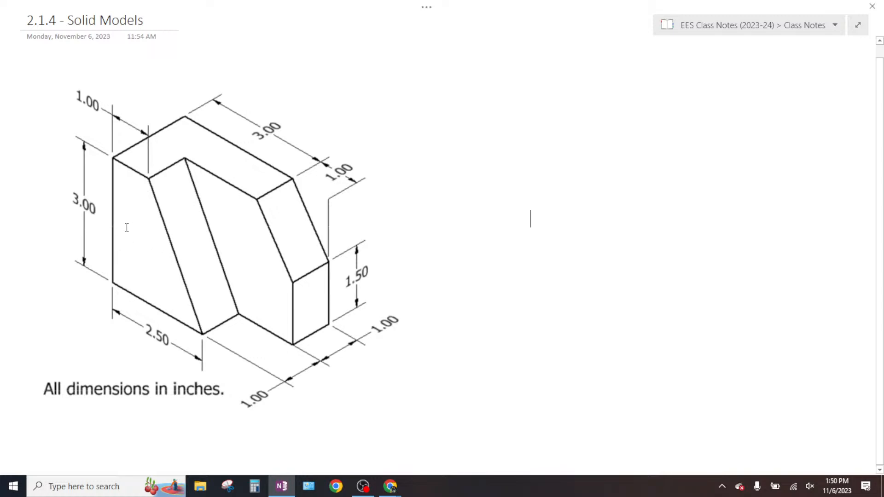
pyautogui.click(149, 314)
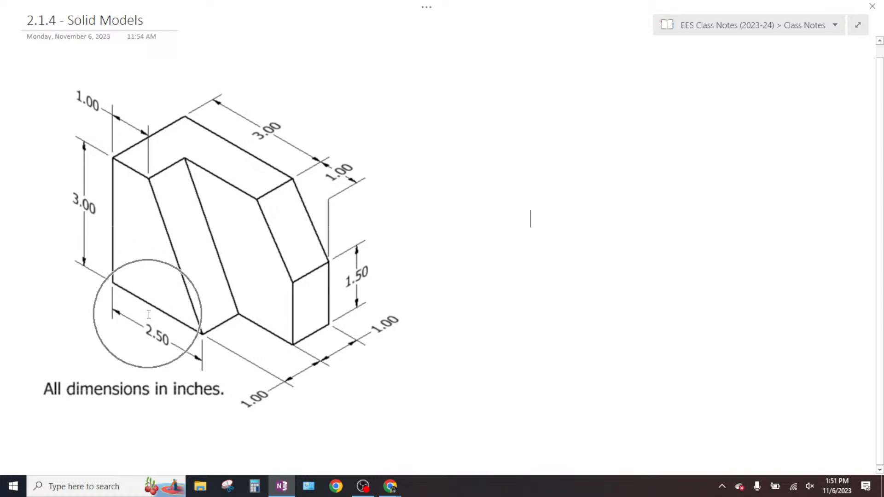
pyautogui.click(129, 166)
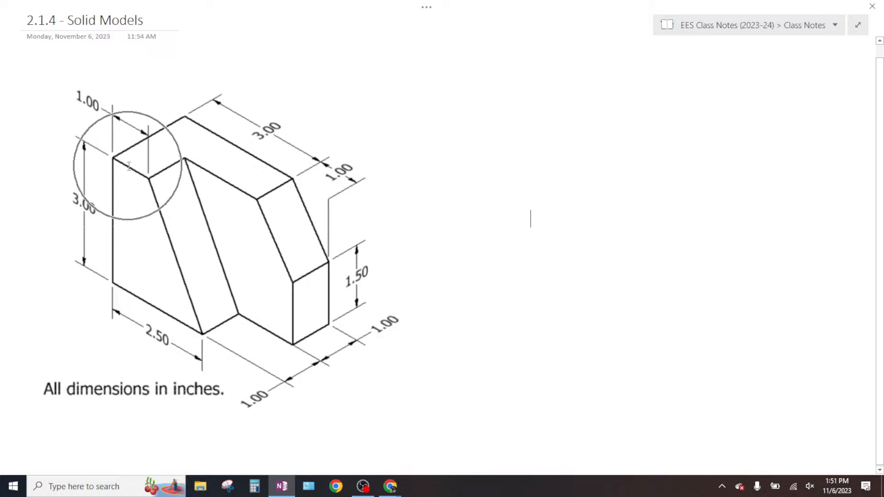
# - Switch back to Onshape and dimension the profile's left vertical edge to 3 in
pyautogui.hotkey('alt', 'Tab')
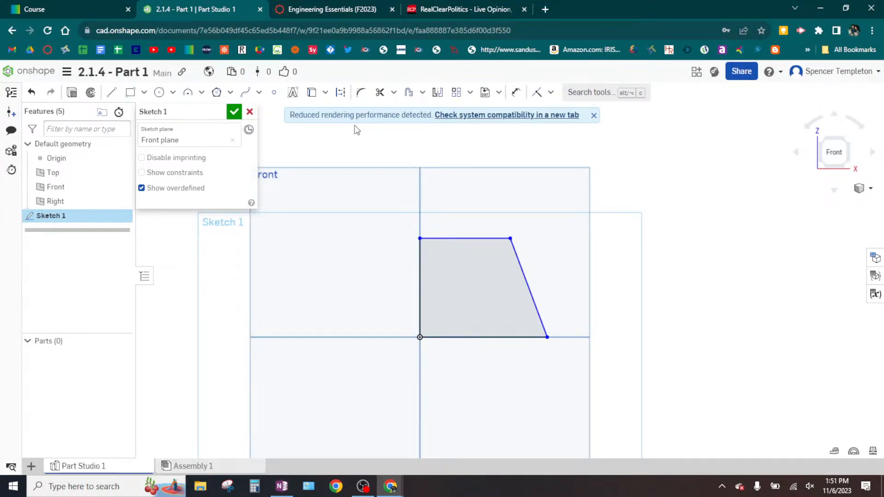
pyautogui.click(518, 94)
pyautogui.click(594, 116)
pyautogui.click(517, 94)
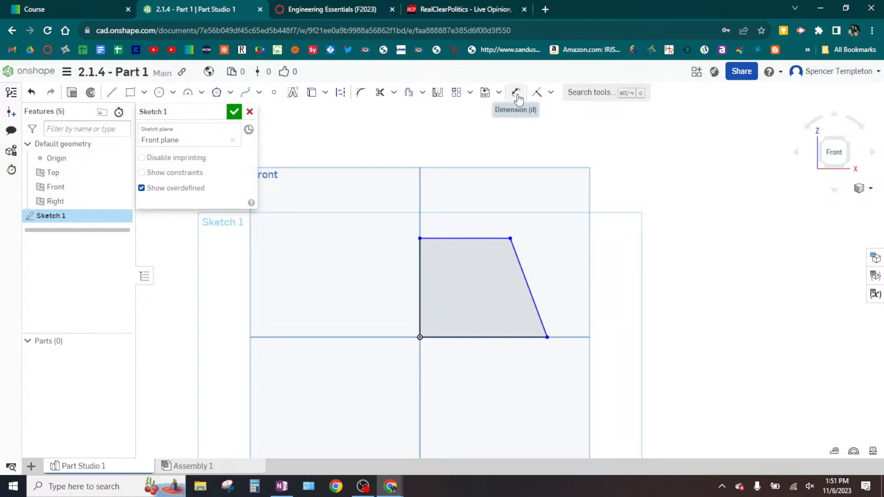
pyautogui.press('ctrl')
pyautogui.press('ctrl')
pyautogui.press('ctrl')
pyautogui.press('ctrl')
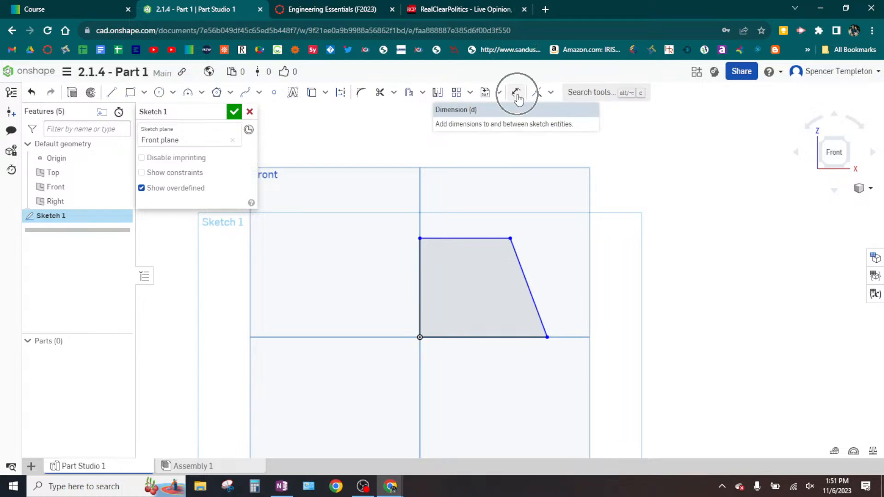
pyautogui.press('ctrl')
pyautogui.press('ctrl')
pyautogui.press('ctrl')
pyautogui.click(518, 94)
pyautogui.press('ctrl')
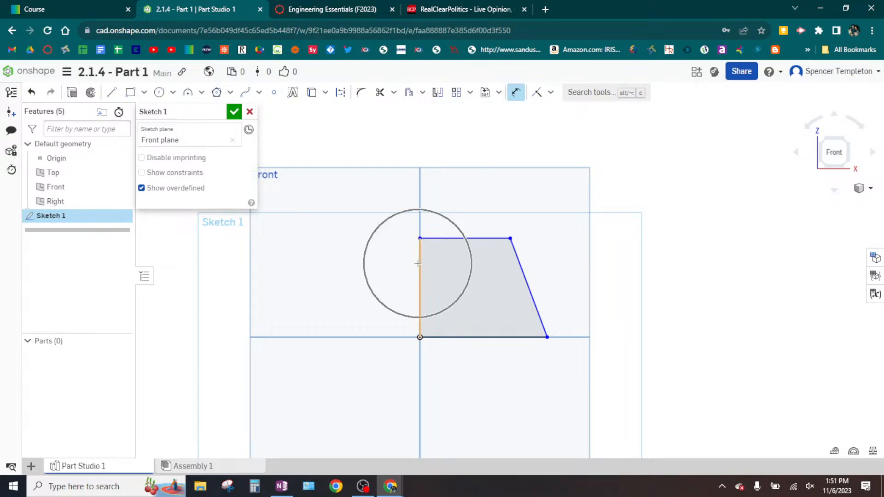
pyautogui.press('ctrl')
pyautogui.press('ctrl')
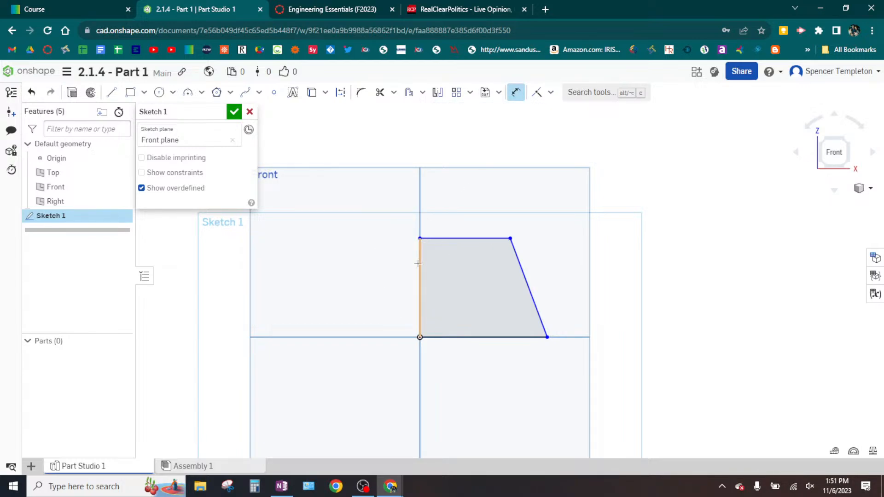
pyautogui.click(418, 264)
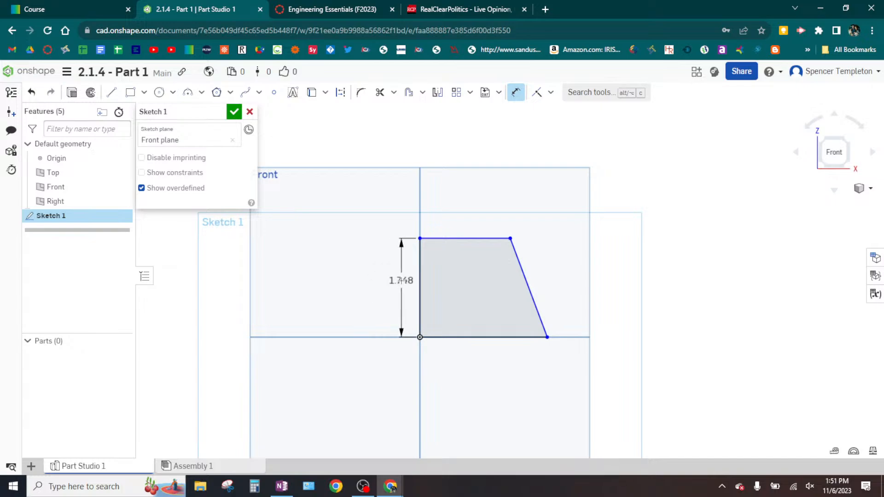
pyautogui.click(401, 280)
pyautogui.write('3')
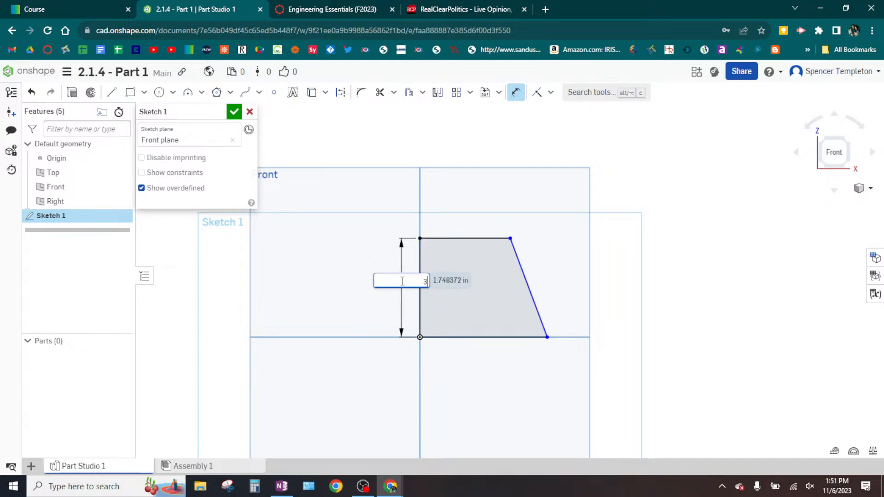
pyautogui.press('Return')
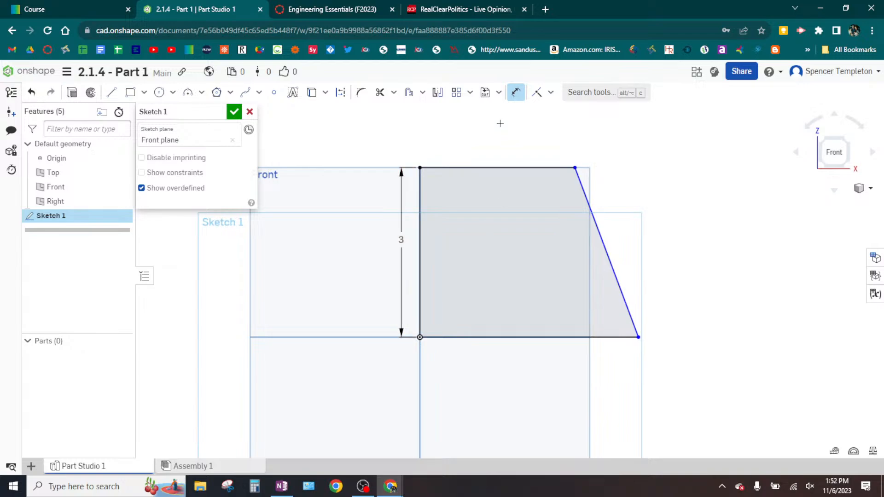
# - Dimension the profile's top edge to 1.5 in
pyautogui.click(492, 168)
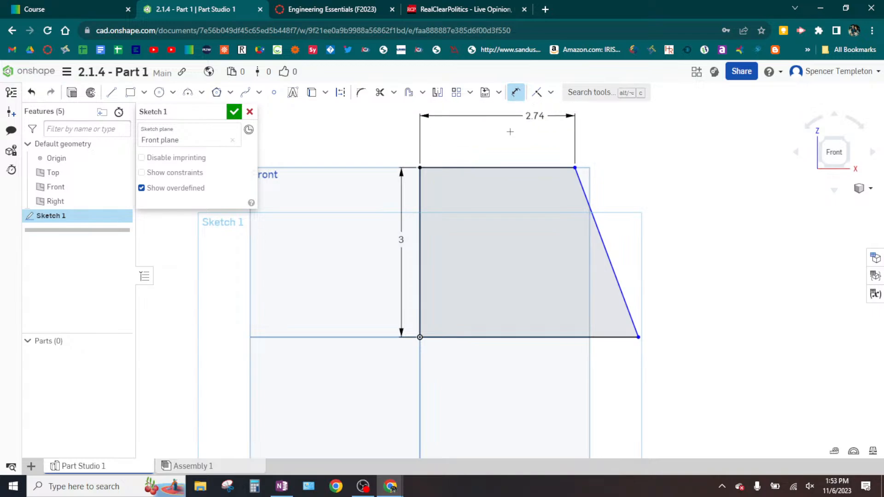
pyautogui.click(486, 145)
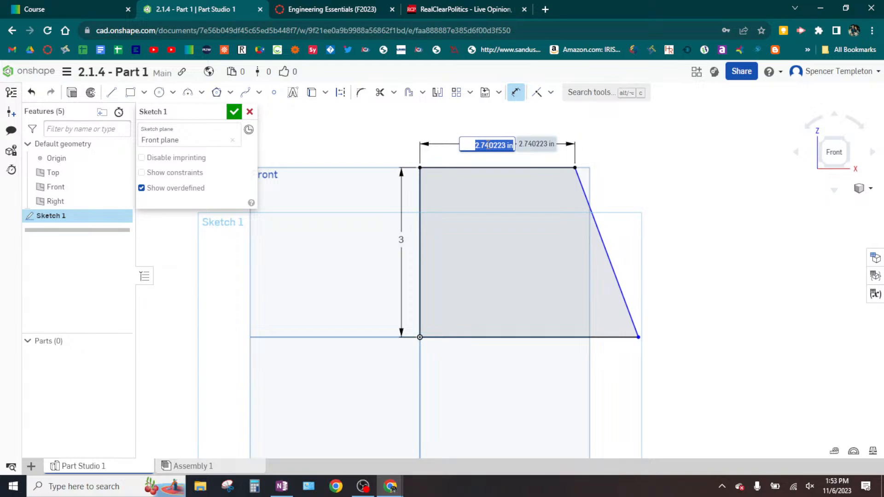
pyautogui.write('1.5')
pyautogui.press('Return')
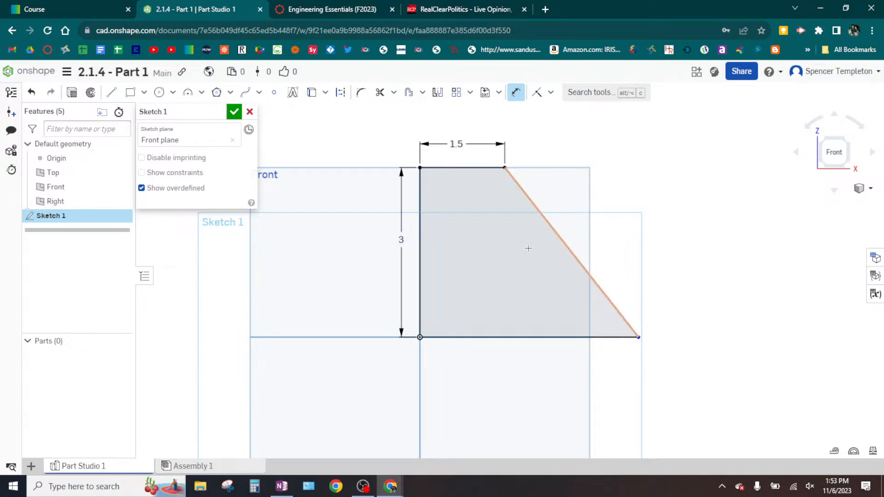
# - Dimension the profile's base edge to 2.5 in
pyautogui.click(491, 337)
pyautogui.click(495, 358)
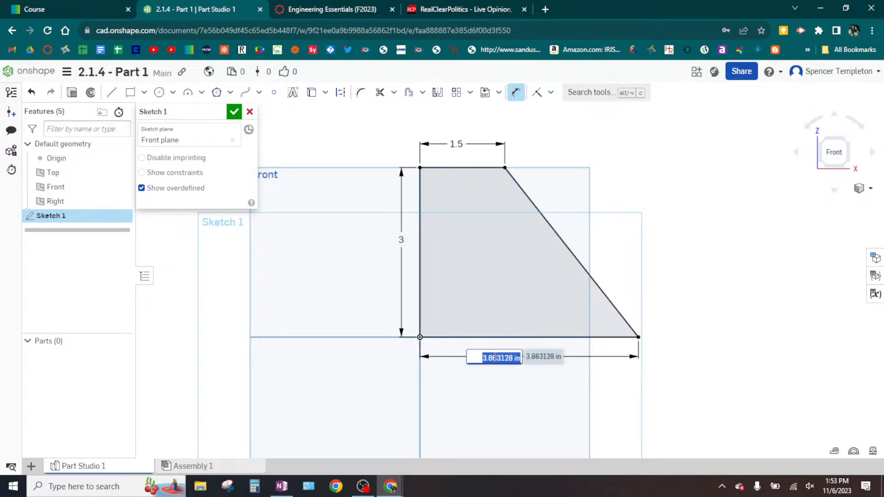
pyautogui.write('2.5')
pyautogui.press('Return')
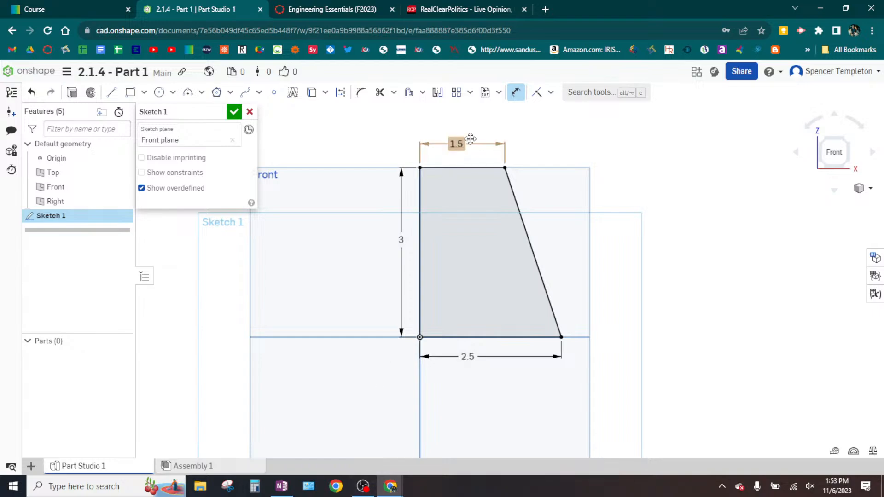
# - Check the drawing in OneNote, return to Onshape, and set the top edge's dimension to 1 in
pyautogui.click(275, 489)
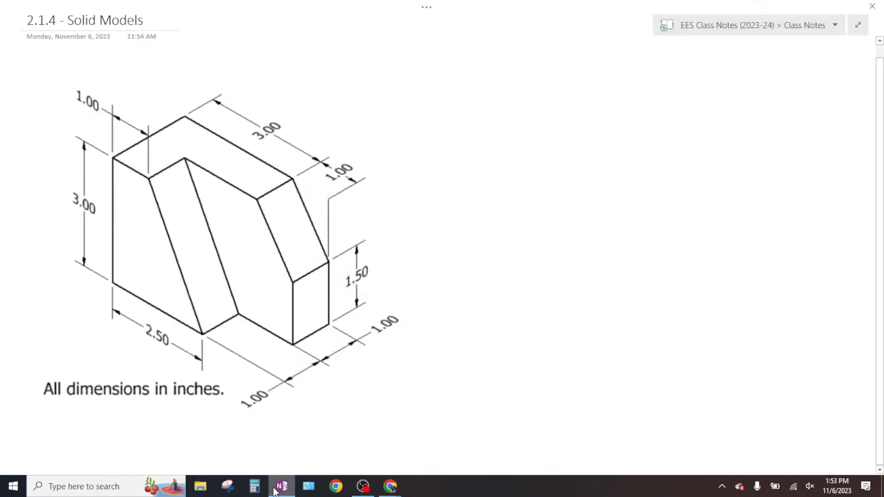
pyautogui.click(390, 487)
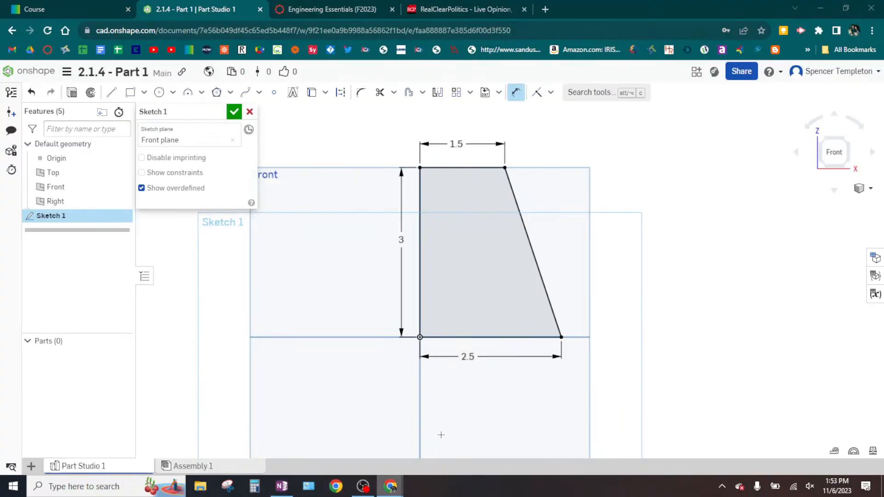
pyautogui.doubleClick(453, 144)
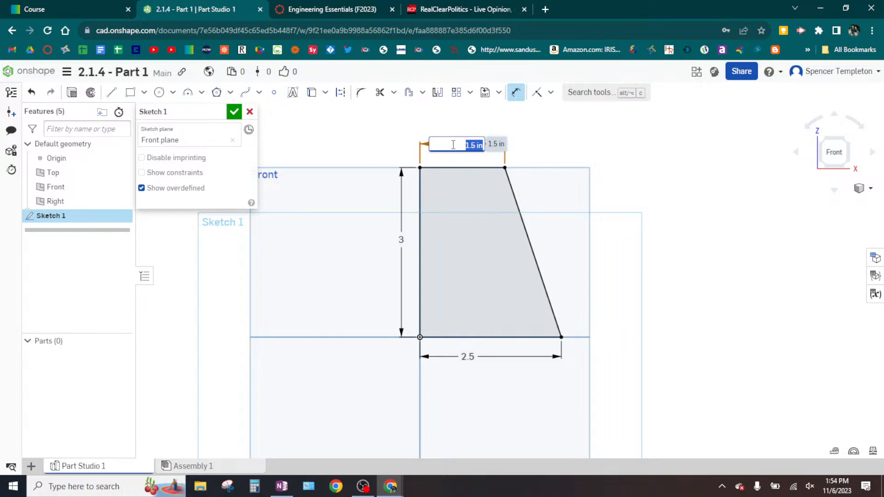
pyautogui.write('1')
pyautogui.press('Return')
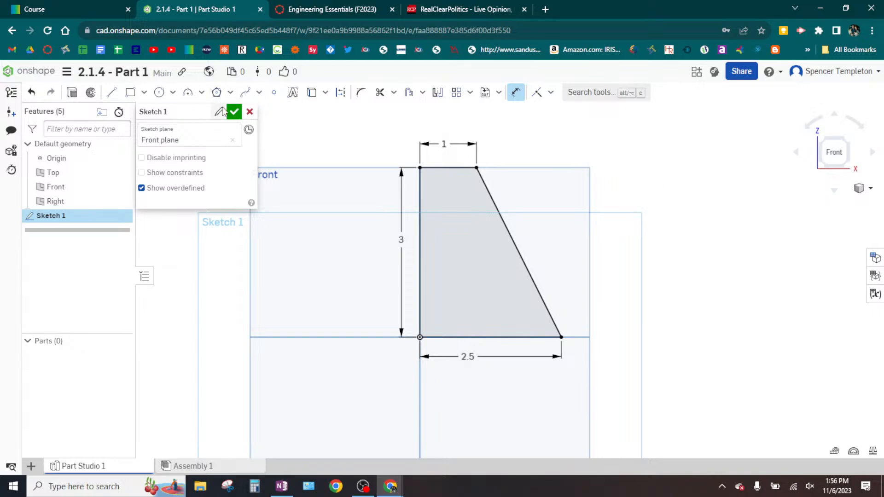
# - Finish the front profile sketch, reopening it once for editing before accepting it again
pyautogui.click(235, 113)
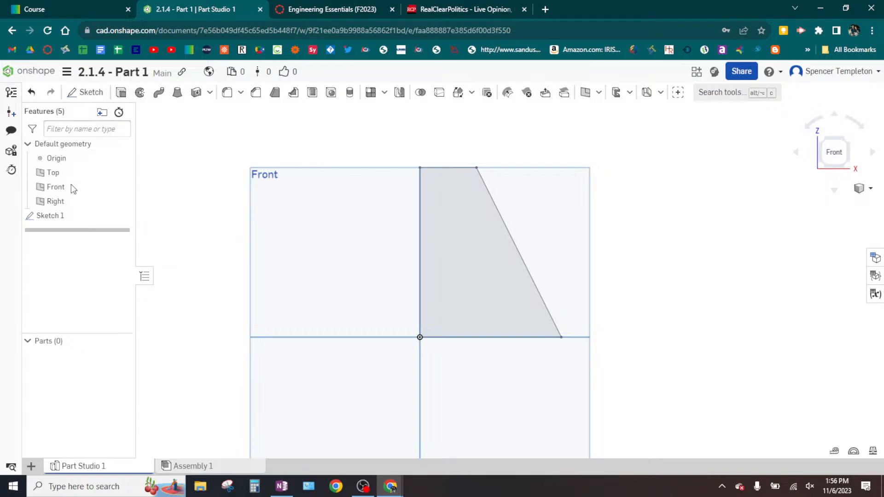
pyautogui.doubleClick(52, 216)
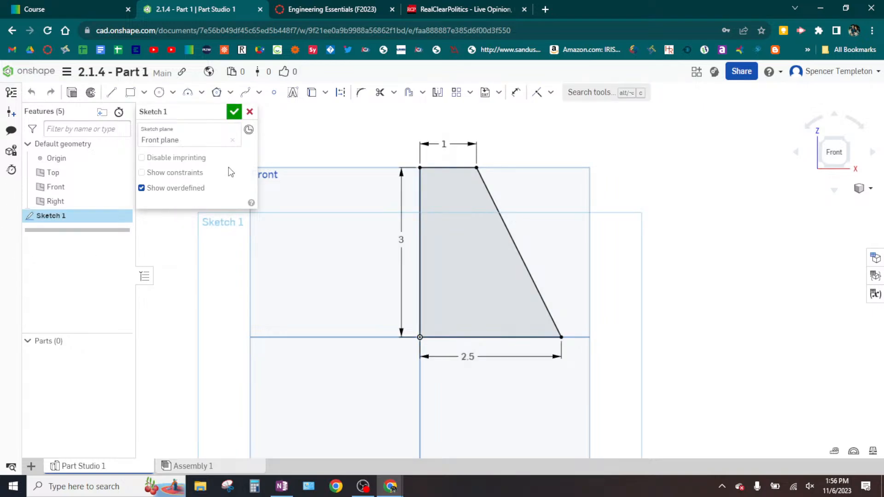
pyautogui.click(234, 111)
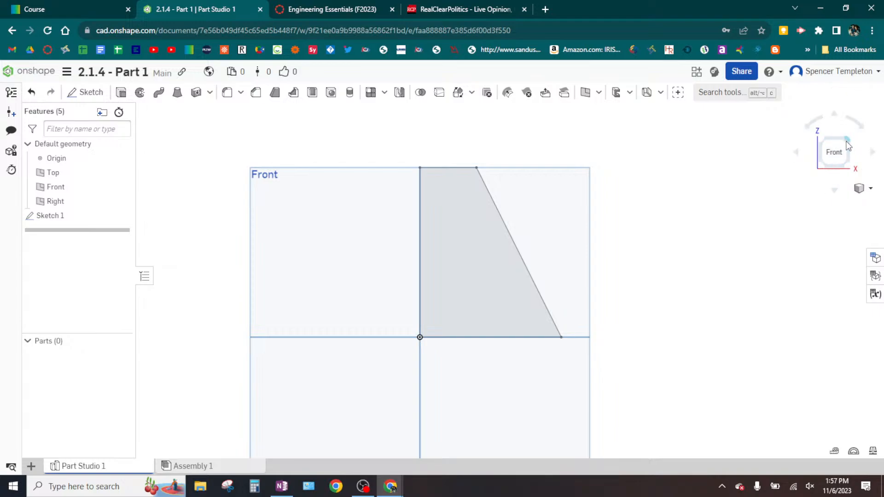
# - Extrude the front profile region as a new solid with a blind depth of 1 in
pyautogui.press('ctrl')
pyautogui.press('ctrl')
pyautogui.press('ctrl')
pyautogui.press('ctrl')
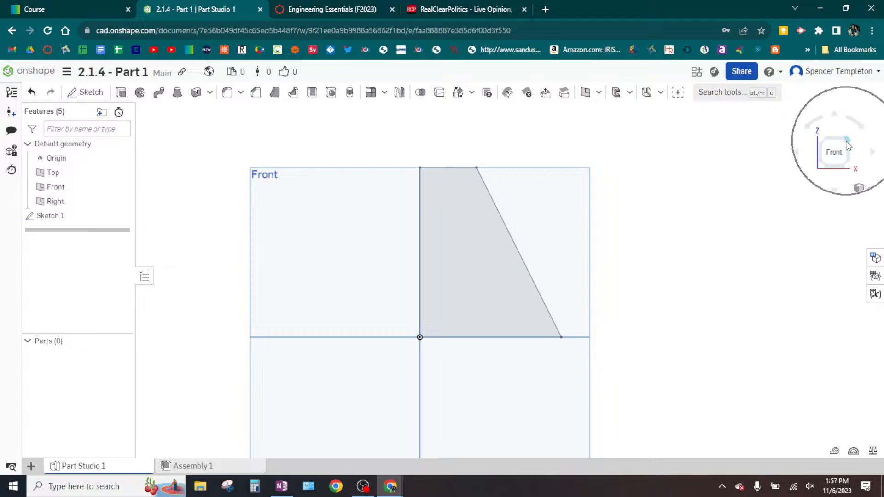
pyautogui.press('ctrl')
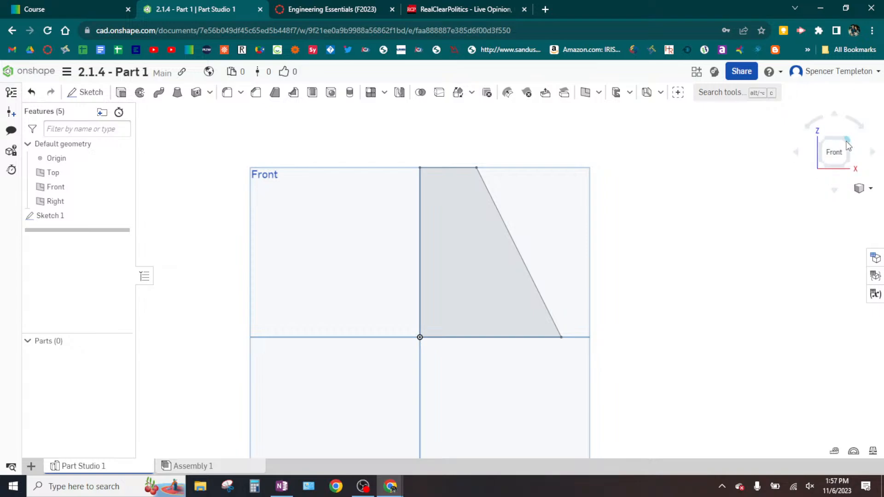
pyautogui.click(847, 142)
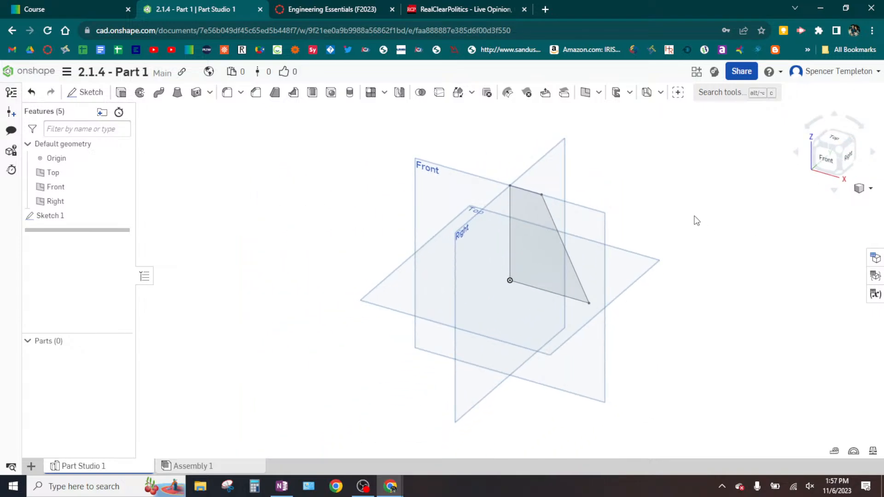
pyautogui.moveTo(696, 221)
pyautogui.mouseDown(button='middle')
pyautogui.moveTo(655, 223)
pyautogui.moveTo(604, 247)
pyautogui.mouseUp(button='middle')
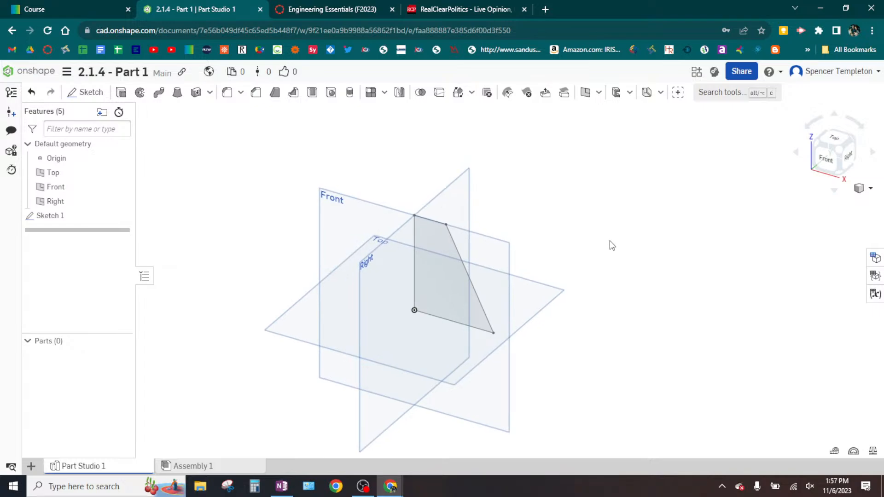
pyautogui.click(443, 238)
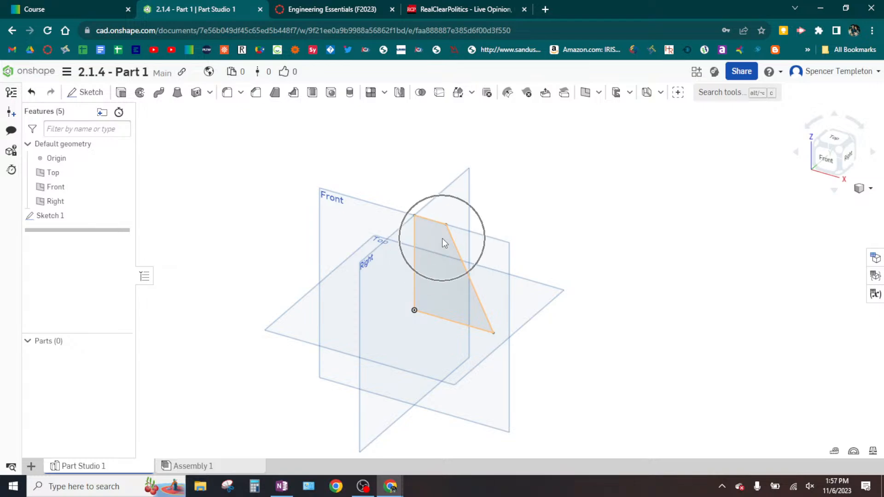
pyautogui.click(442, 238)
pyautogui.click(440, 238)
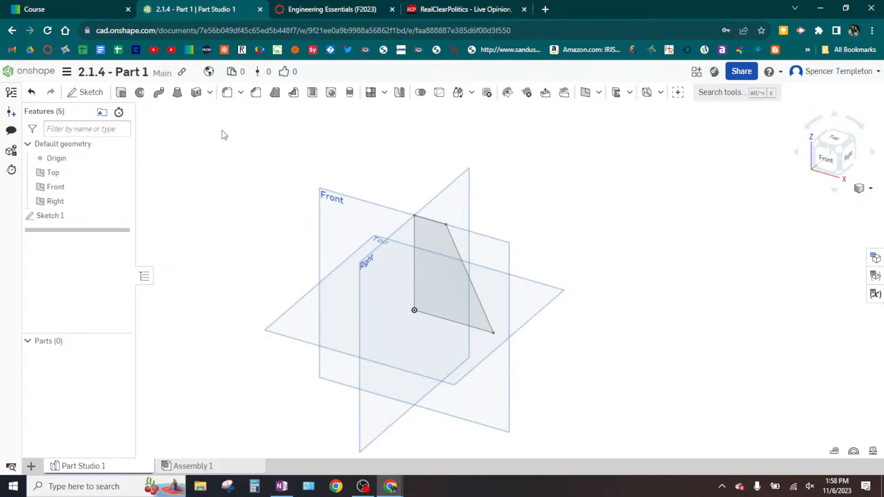
pyautogui.click(121, 93)
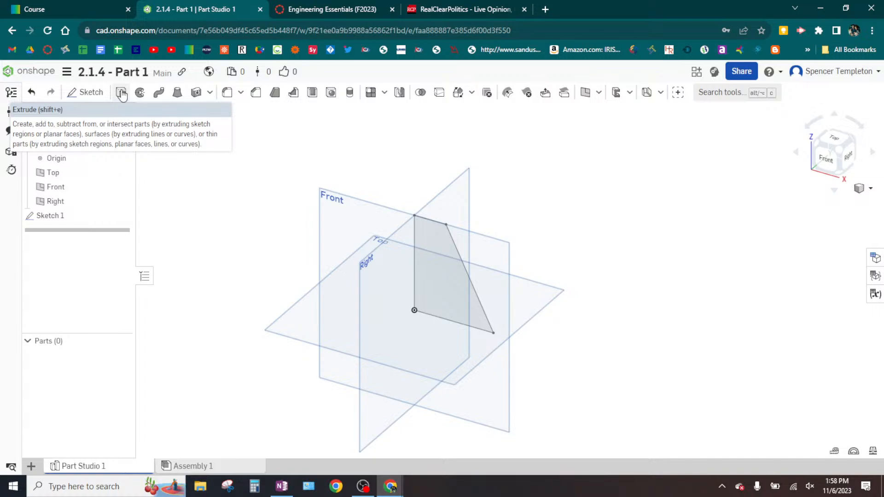
pyautogui.click(122, 93)
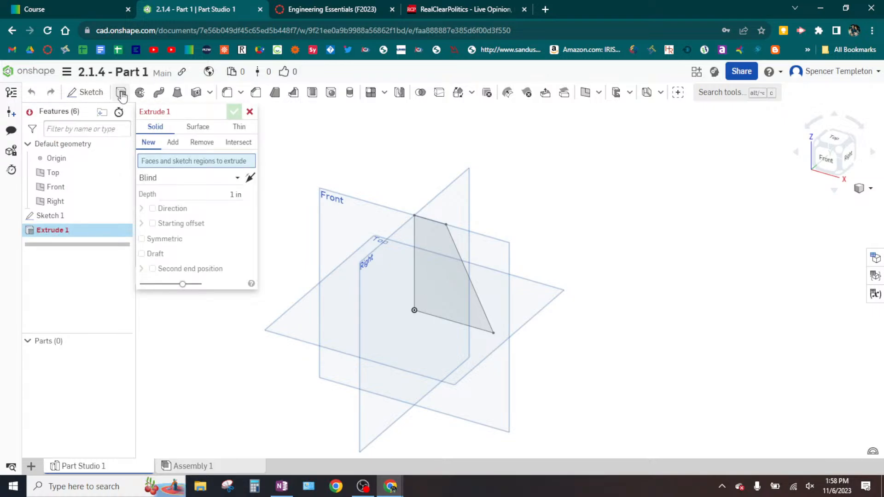
pyautogui.click(201, 165)
pyautogui.click(201, 165)
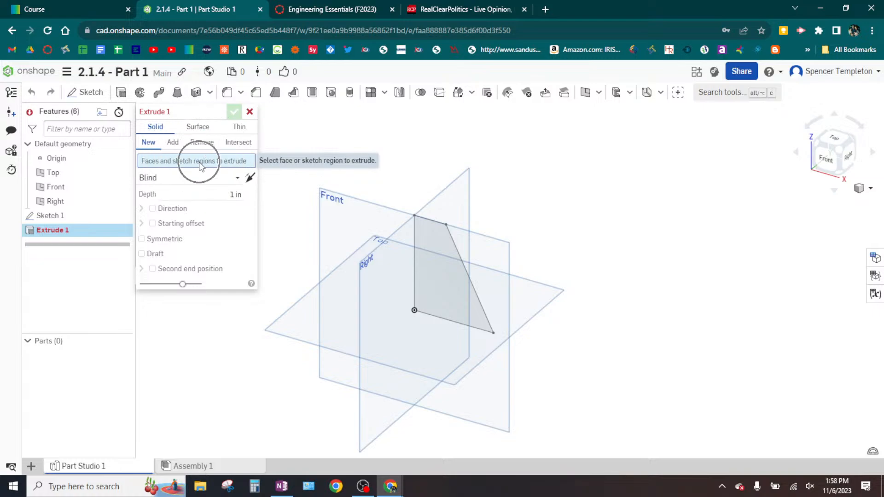
pyautogui.click(449, 253)
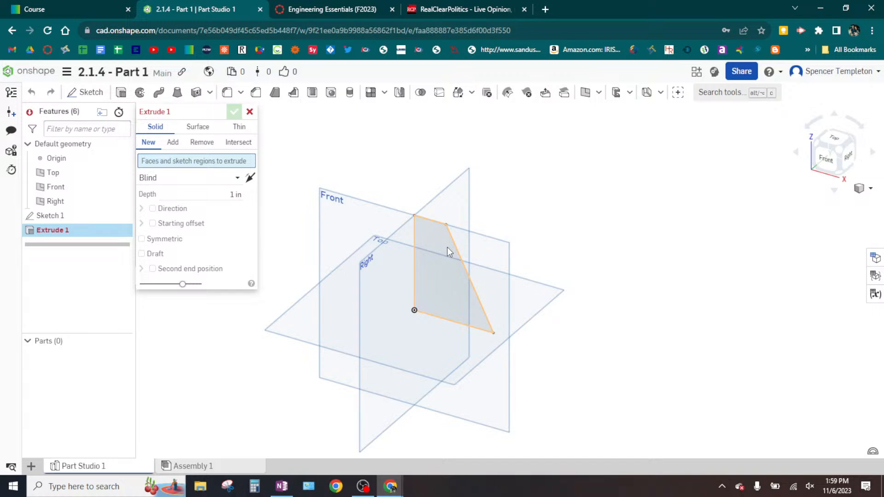
pyautogui.click(449, 253)
pyautogui.click(449, 253)
pyautogui.click(449, 252)
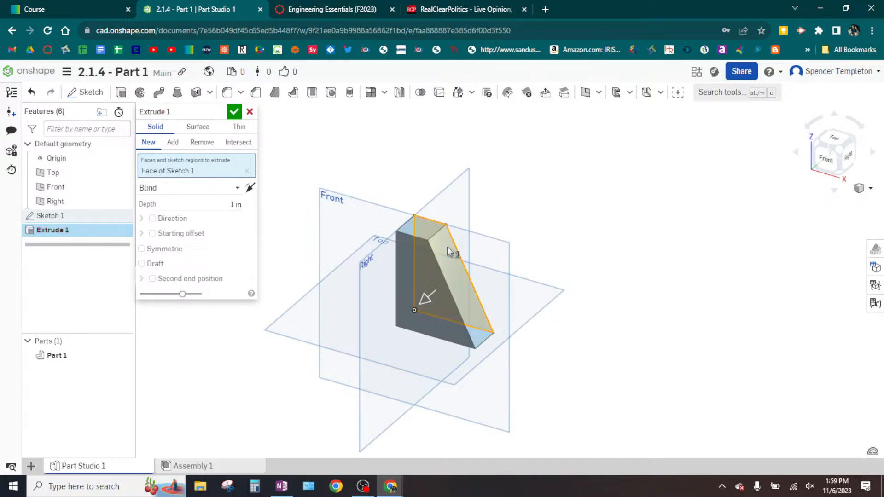
# - Check the front section's depth on the OneNote drawing, return to Onshape, and accept the extrusion with its 1 in depth
pyautogui.click(282, 486)
pyautogui.click(149, 197)
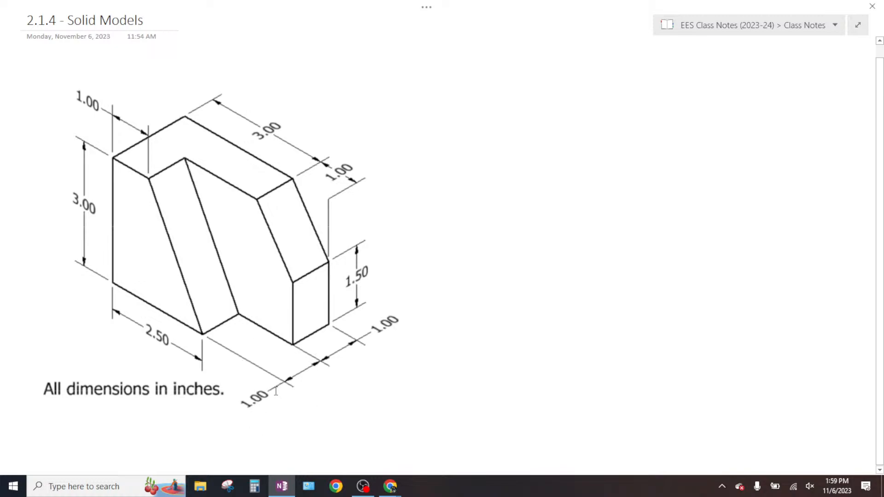
pyautogui.moveTo(390, 487)
pyautogui.click(444, 458)
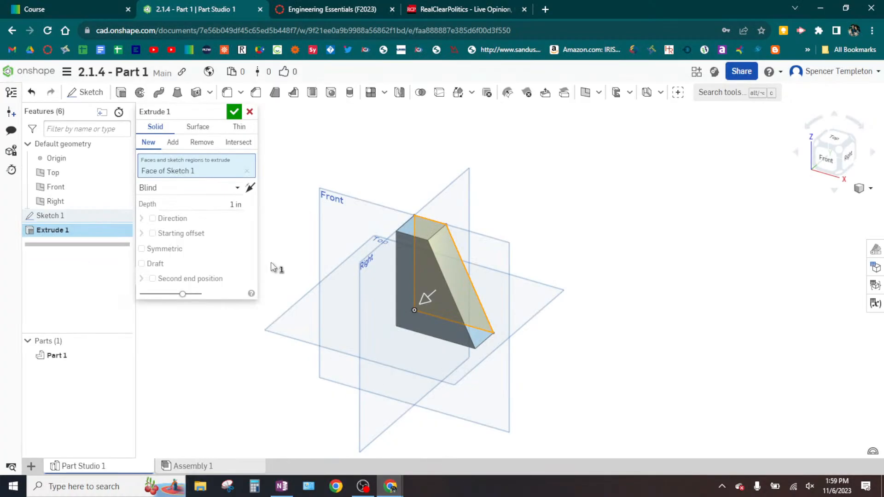
pyautogui.click(224, 203)
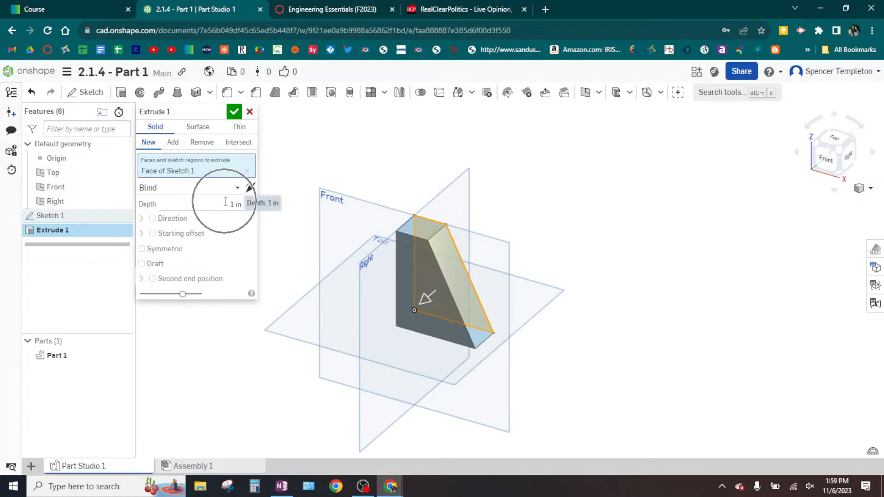
pyautogui.click(227, 203)
pyautogui.click(232, 204)
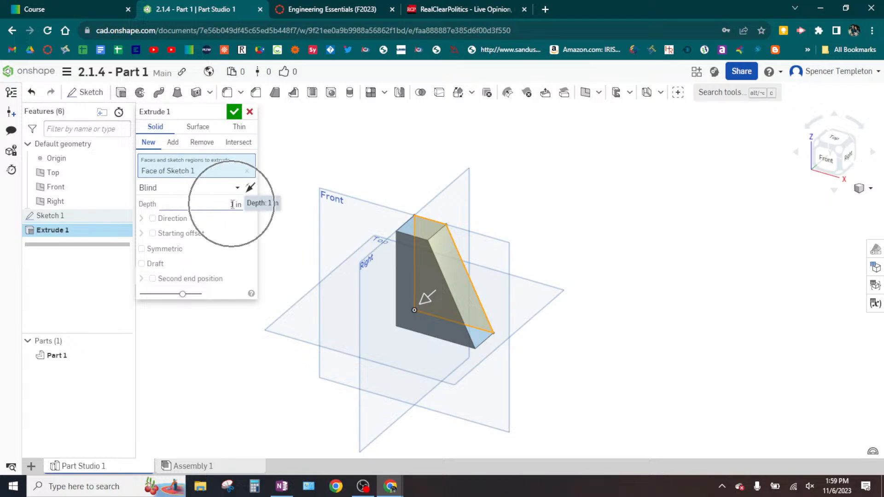
pyautogui.click(232, 203)
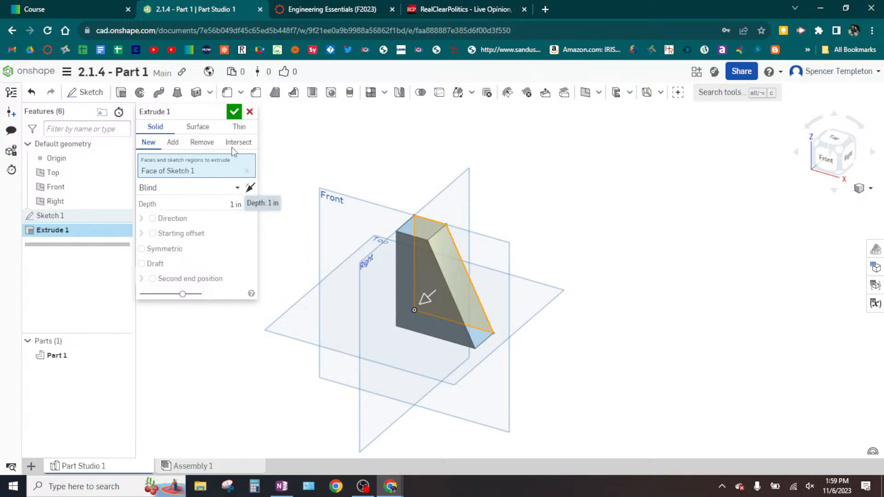
pyautogui.click(235, 114)
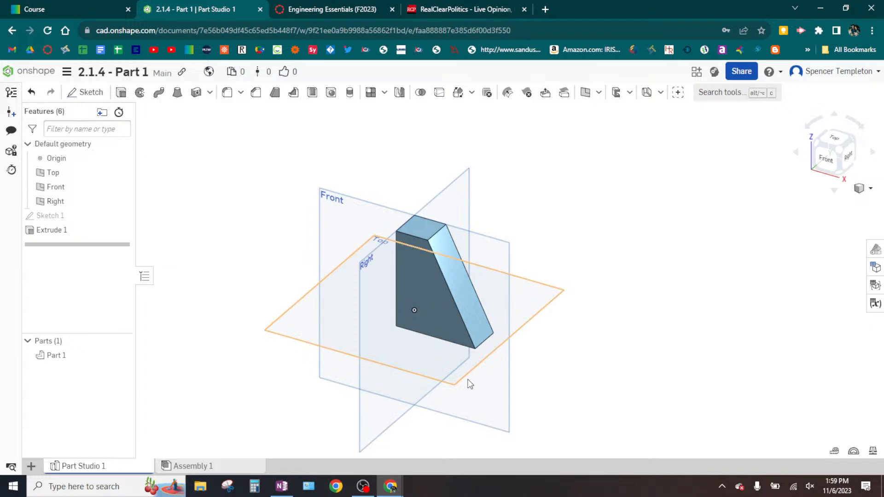
# - Examine the rear section's shape and dimensions on the OneNote drawing, then compare them with the extruded part in Onshape
pyautogui.click(282, 486)
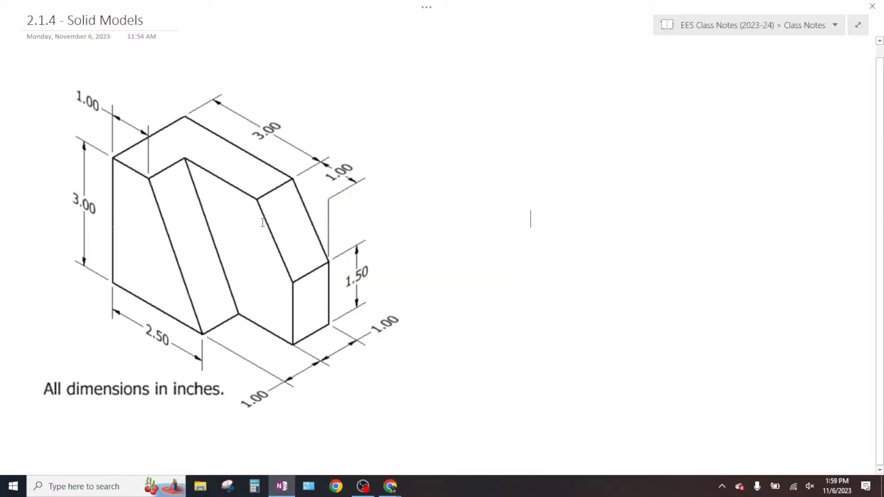
pyautogui.press('ctrl')
pyautogui.press('ctrl')
pyautogui.press('ctrl')
pyautogui.press('ctrl')
pyautogui.press('ctrl')
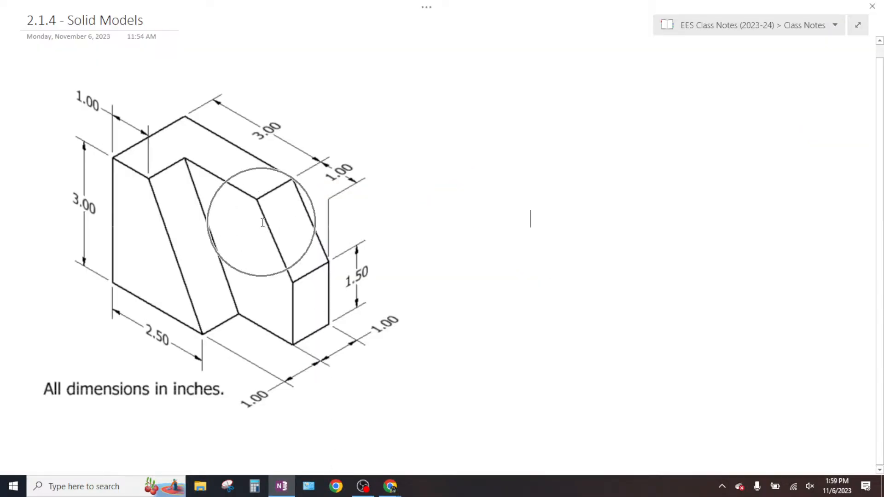
pyautogui.press('ctrl')
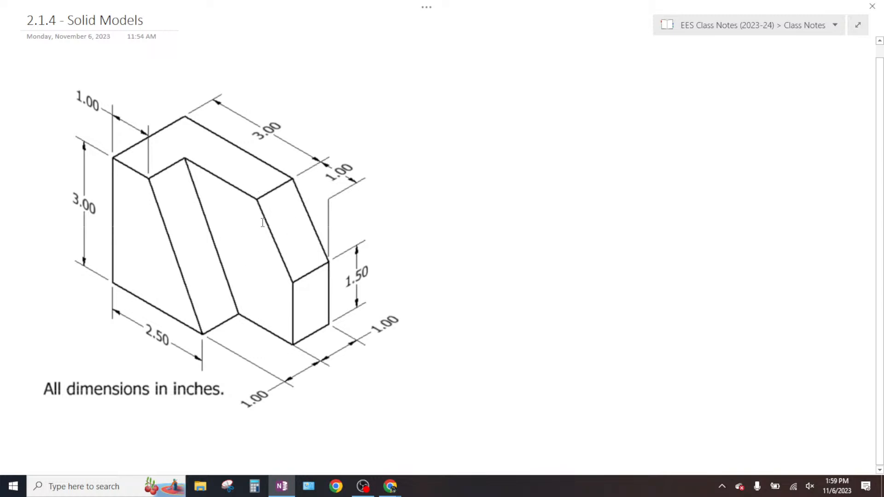
pyautogui.press('ctrl')
pyautogui.press('ctrl')
pyautogui.moveTo(387, 492)
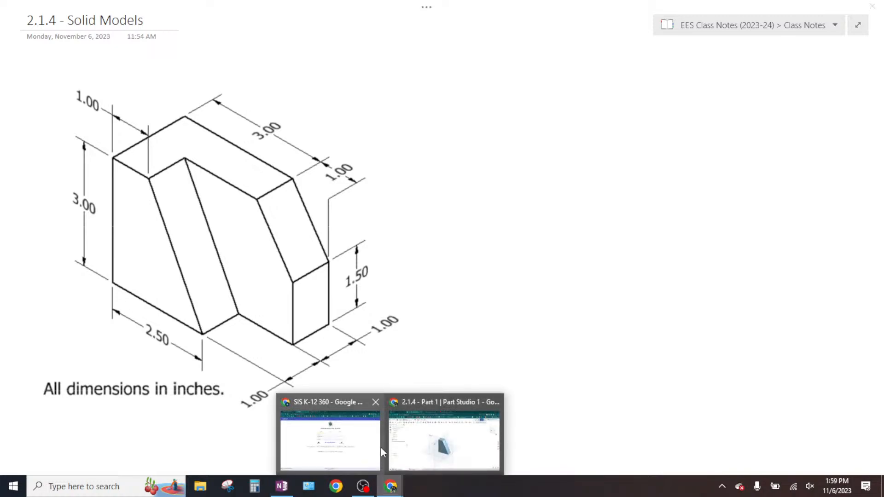
pyautogui.click(433, 442)
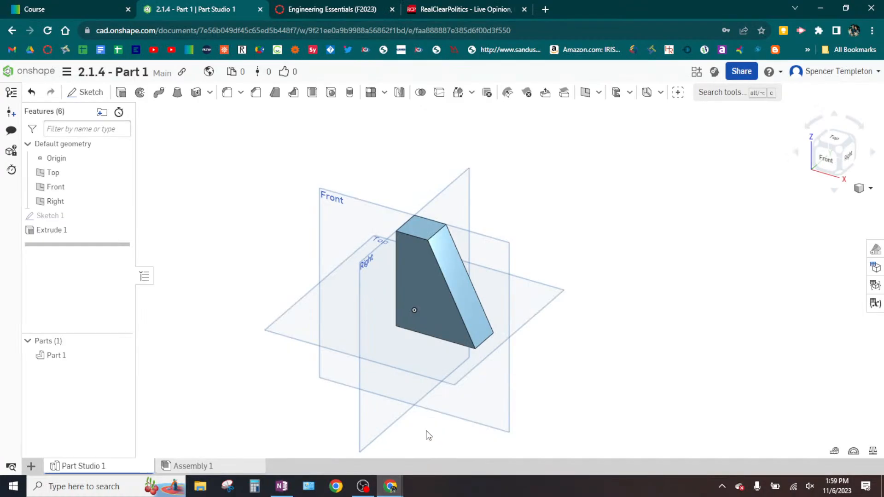
pyautogui.click(440, 270)
pyautogui.click(517, 263)
pyautogui.press('ctrl')
pyautogui.press('ctrl')
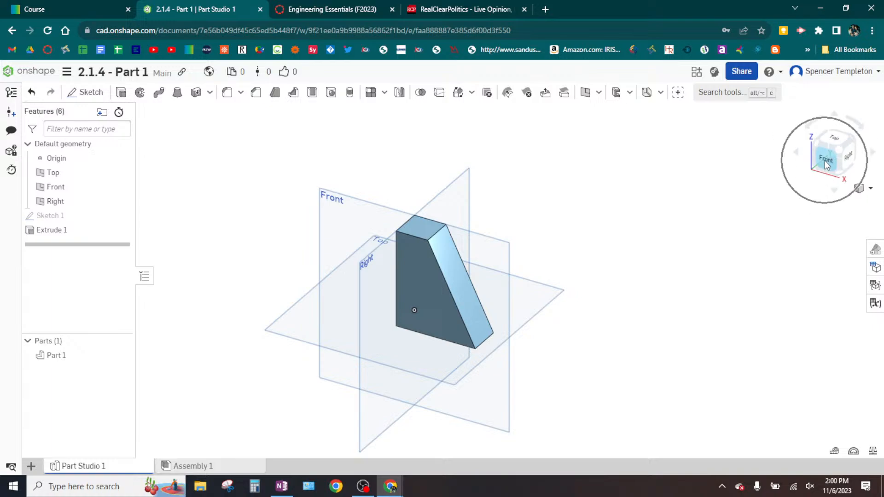
# - Orient the model to the Front view and start a new sketch on the Front plane
pyautogui.click(827, 161)
pyautogui.moveTo(635, 218)
pyautogui.mouseDown(button='middle')
pyautogui.moveTo(495, 300)
pyautogui.moveTo(499, 291)
pyautogui.mouseUp(button='middle')
pyautogui.press('ctrl')
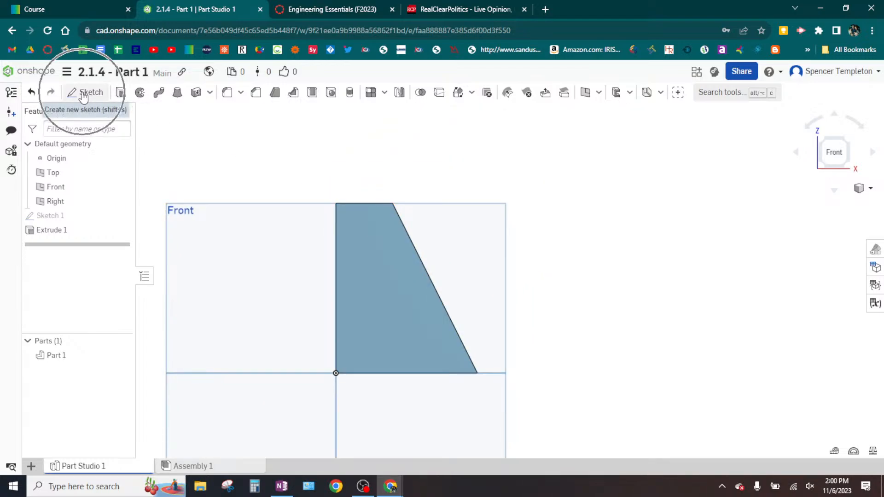
pyautogui.click(83, 93)
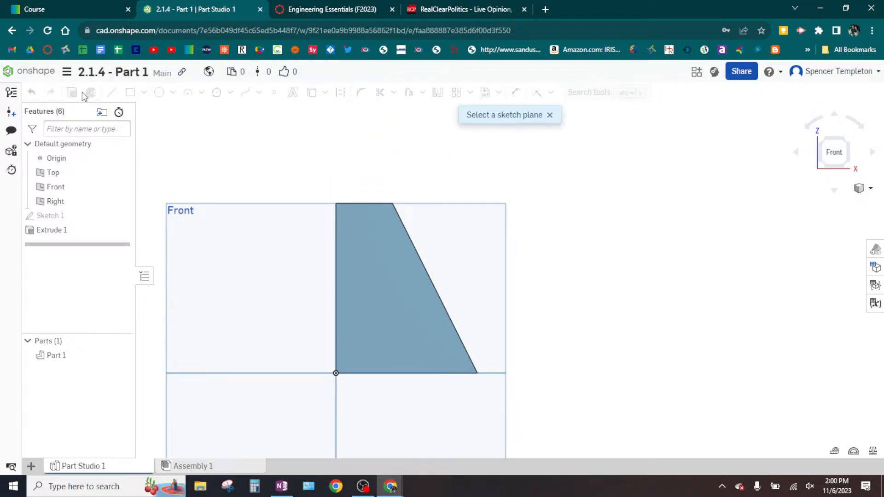
pyautogui.press('ctrl')
pyautogui.press('ctrl')
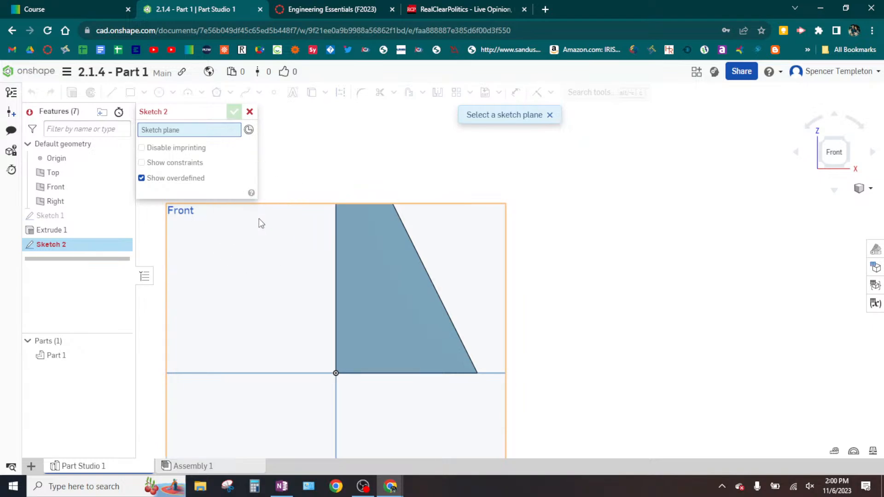
pyautogui.click(259, 219)
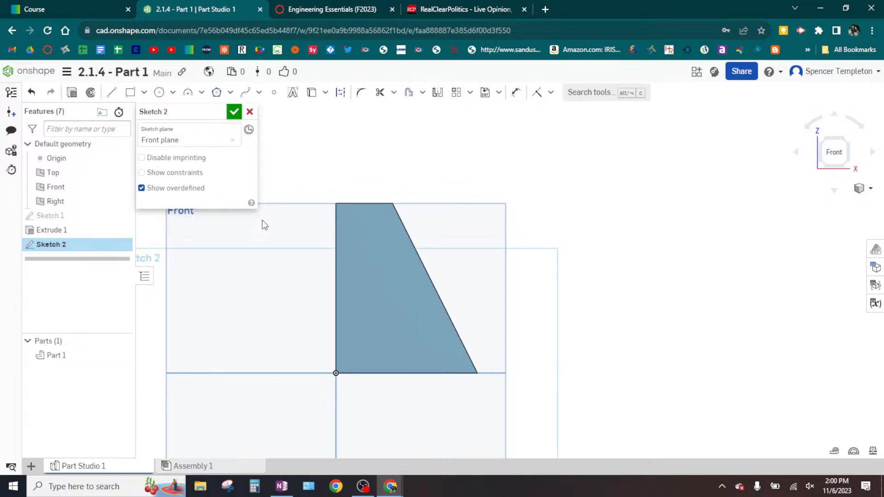
pyautogui.moveTo(534, 254); pyautogui.dragTo(517, 290, button='middle')
pyautogui.press('ctrl')
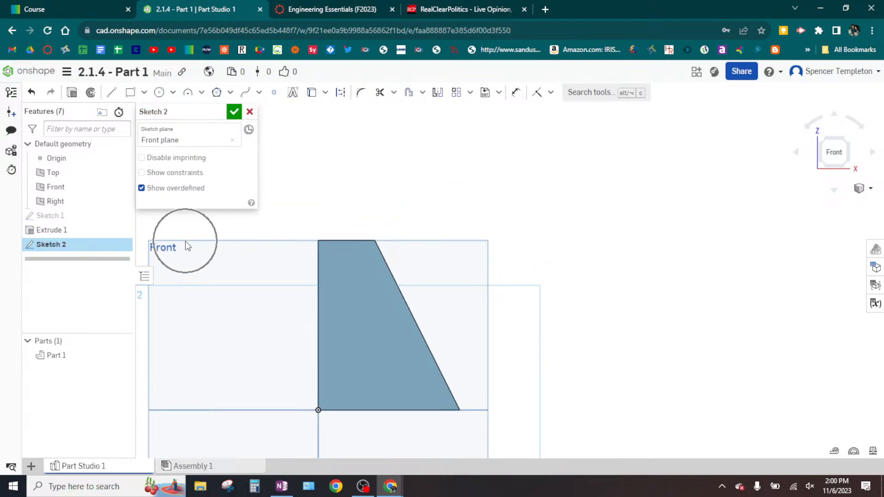
pyautogui.press('ctrl')
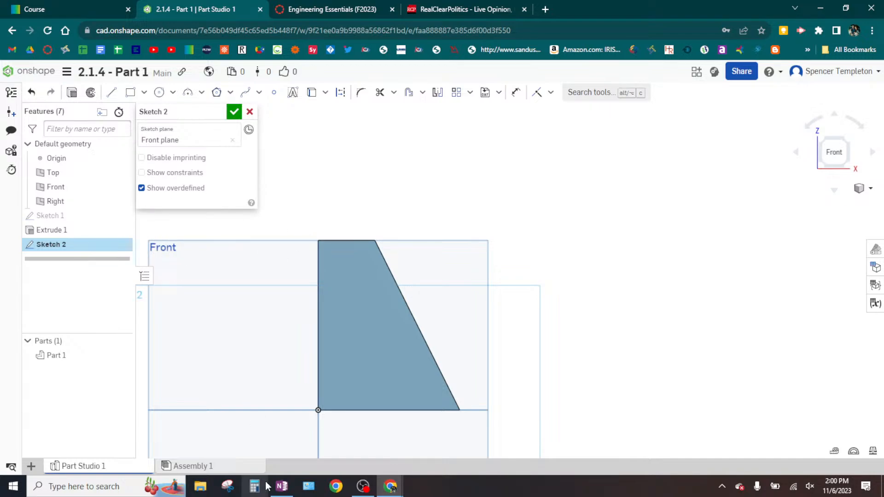
# - Check the drawing in OneNote, return to Onshape, and draw a 3 in vertical line from the origin to the solid's upper corner
pyautogui.click(282, 486)
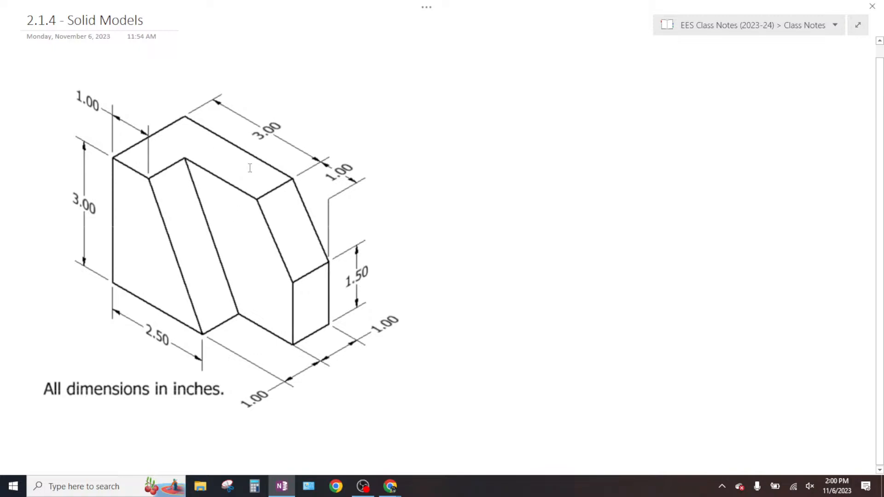
pyautogui.press('ctrl')
pyautogui.press('ctrl')
pyautogui.hotkey('alt', 'Tab')
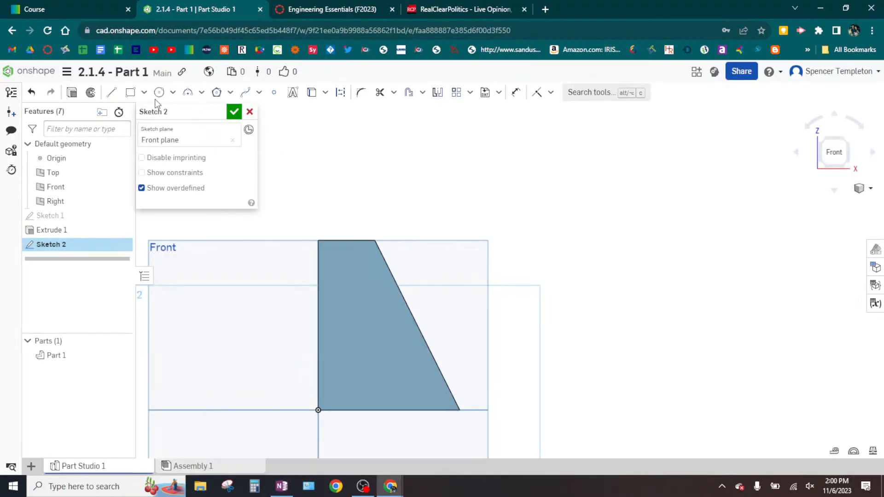
pyautogui.click(111, 92)
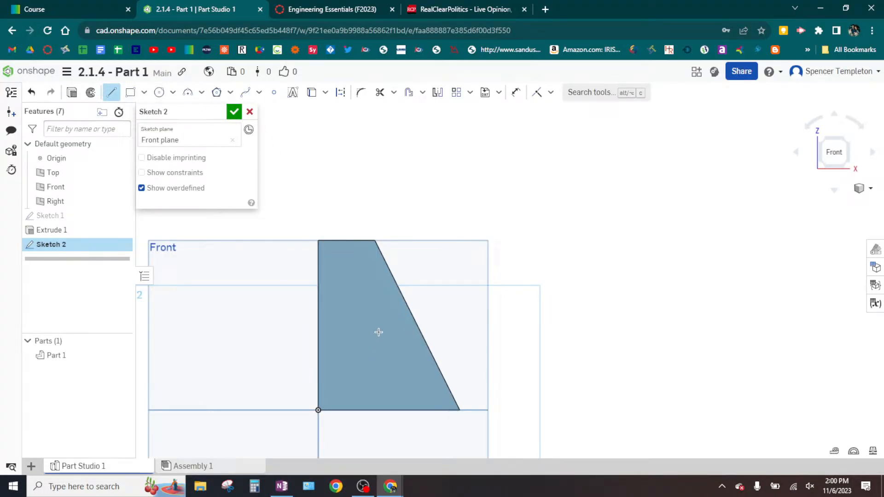
pyautogui.press('ctrl')
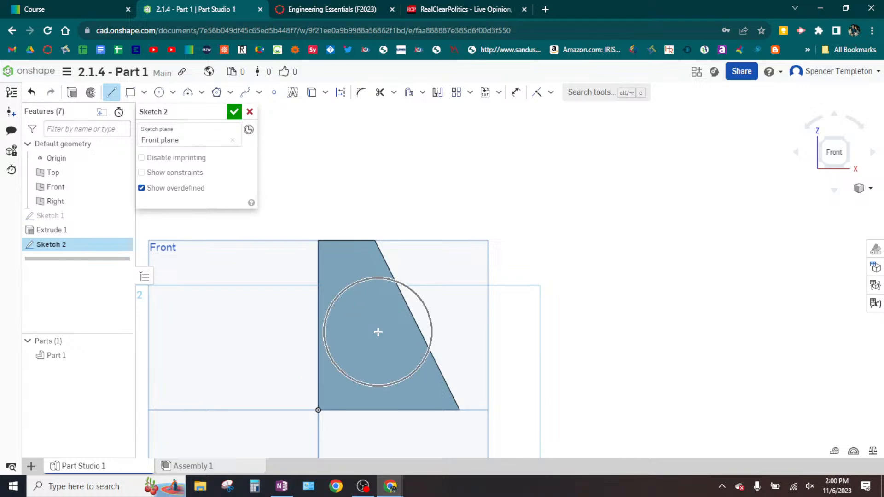
pyautogui.press('ctrl')
pyautogui.press('ctrl')
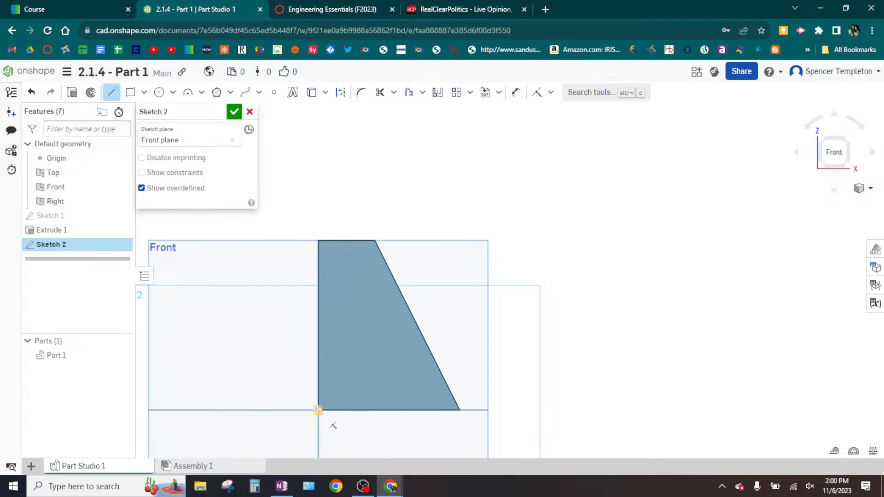
pyautogui.press('ctrl')
pyautogui.press('ctrl')
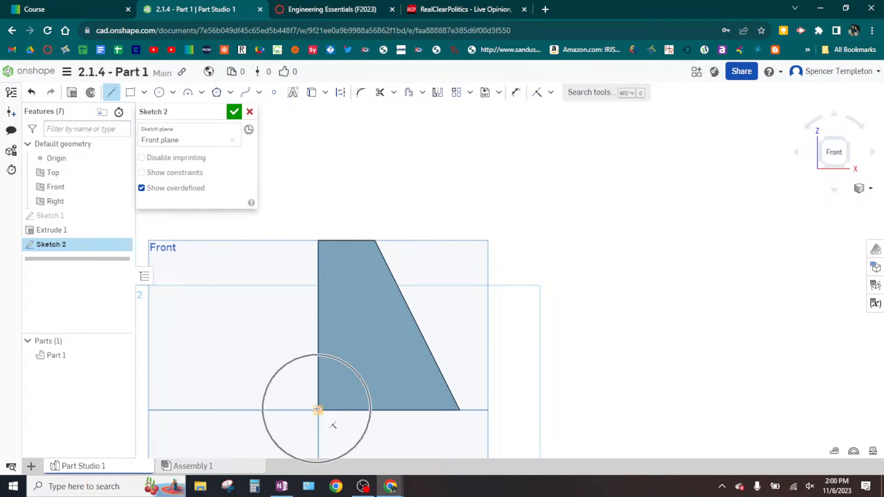
pyautogui.click(318, 410)
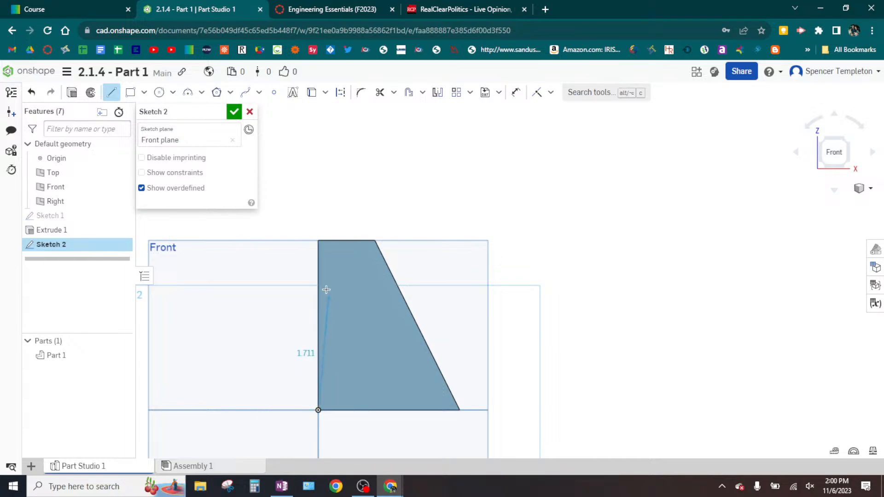
pyautogui.press('ctrl')
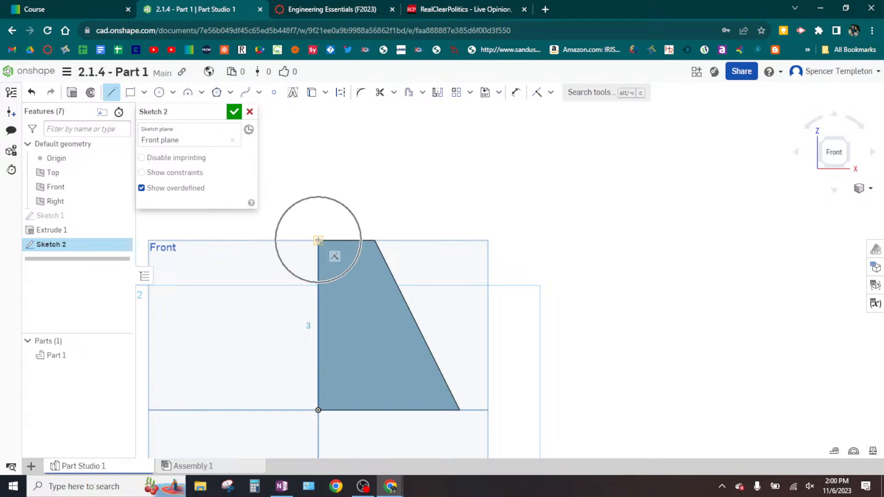
pyautogui.press('ctrl')
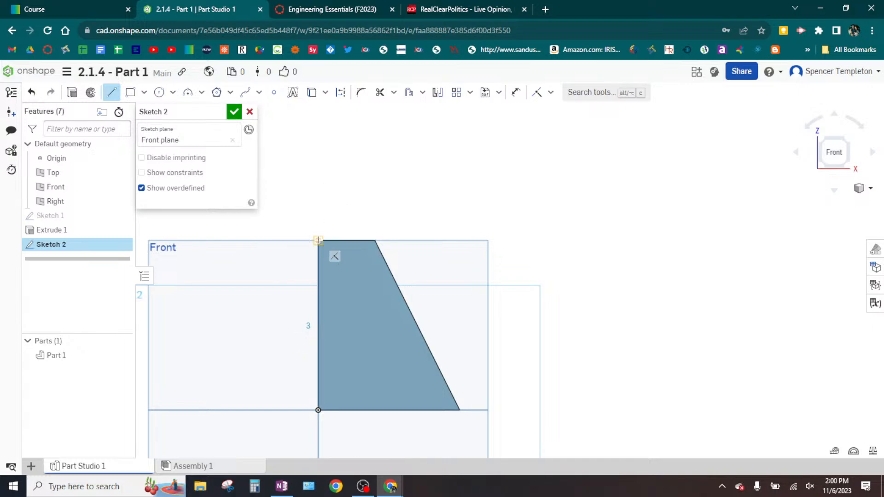
pyautogui.click(319, 240)
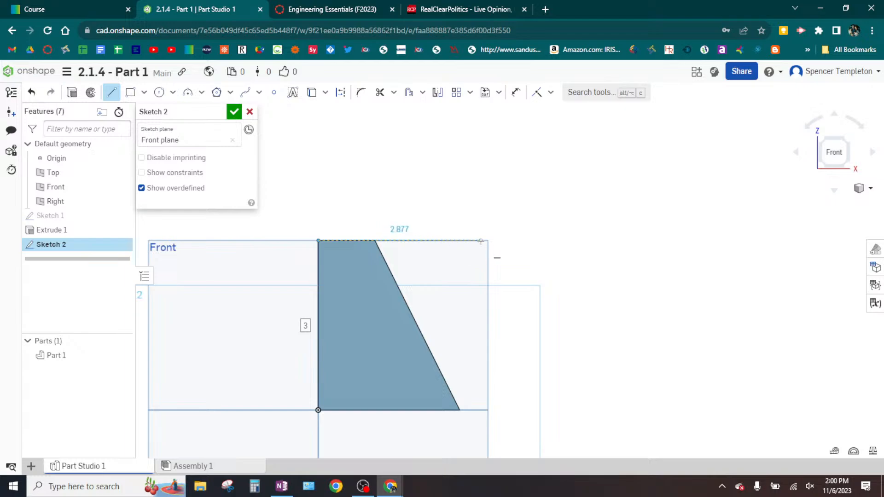
# - Continue the profile with a horizontal top edge about 3.65 in long and a downward-sloping edge about 1.44 in long
pyautogui.press('ctrl')
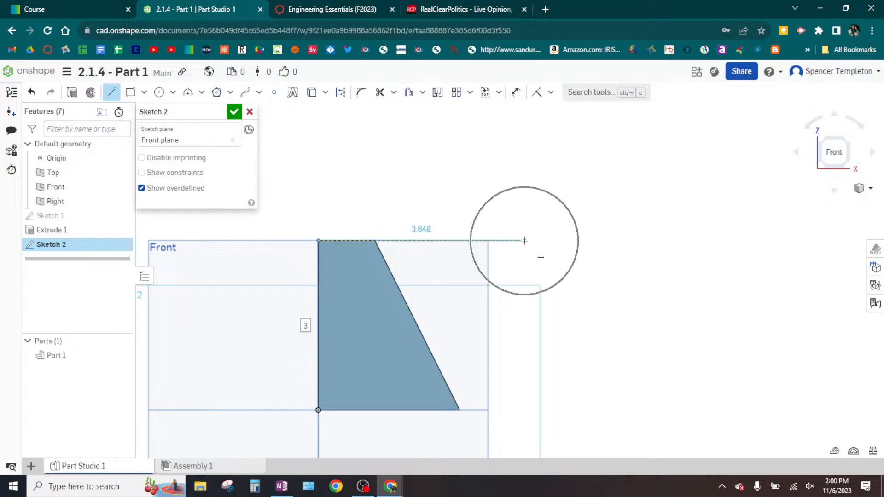
pyautogui.press('ctrl')
pyautogui.press('ctrl')
pyautogui.press('ctrl')
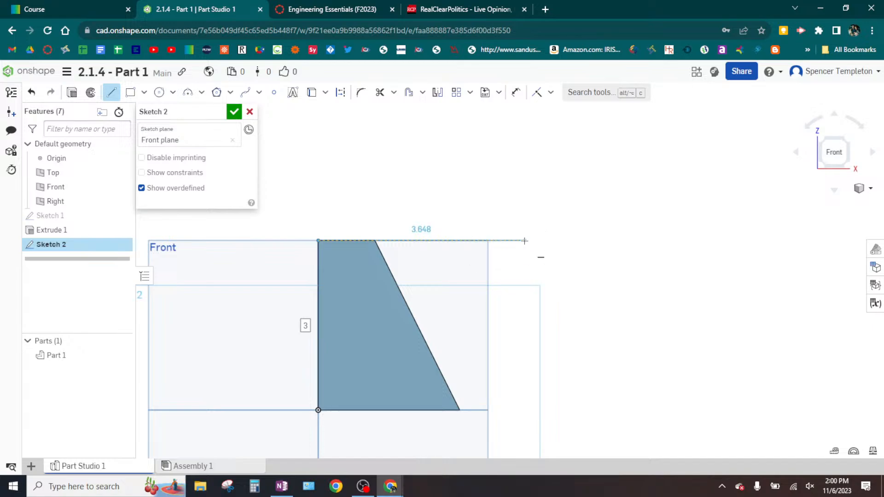
pyautogui.click(525, 240)
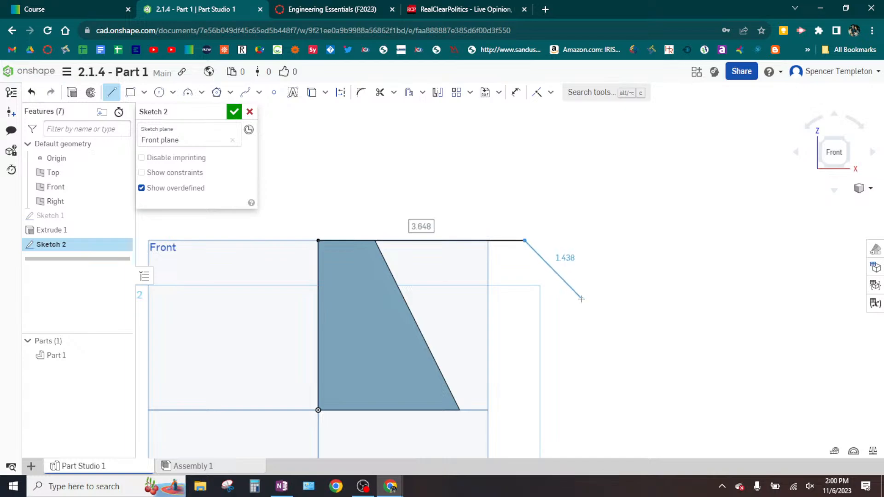
pyautogui.press('ctrl')
pyautogui.press('ctrl')
pyautogui.click(581, 298)
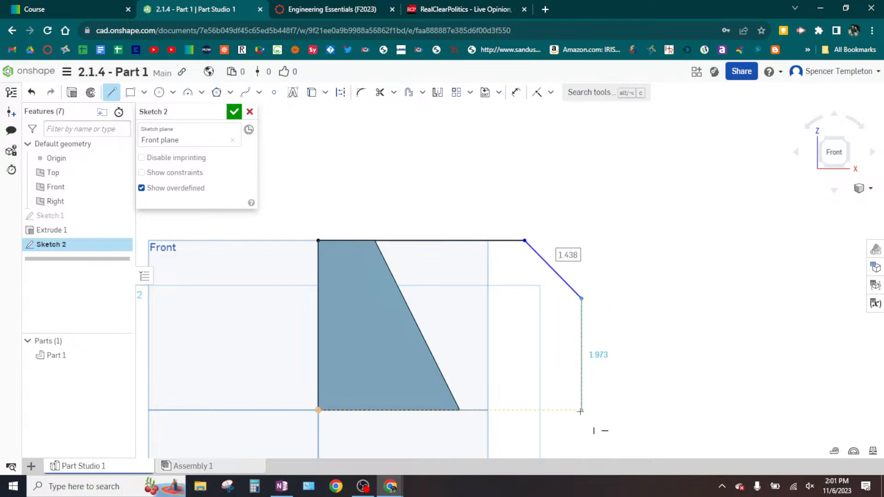
# - Close the profile with a vertical edge about 1.97 in long and a horizontal bottom edge about 4.65 in long ending at the origin
pyautogui.press('ctrl')
pyautogui.press('ctrl')
pyautogui.press('ctrl')
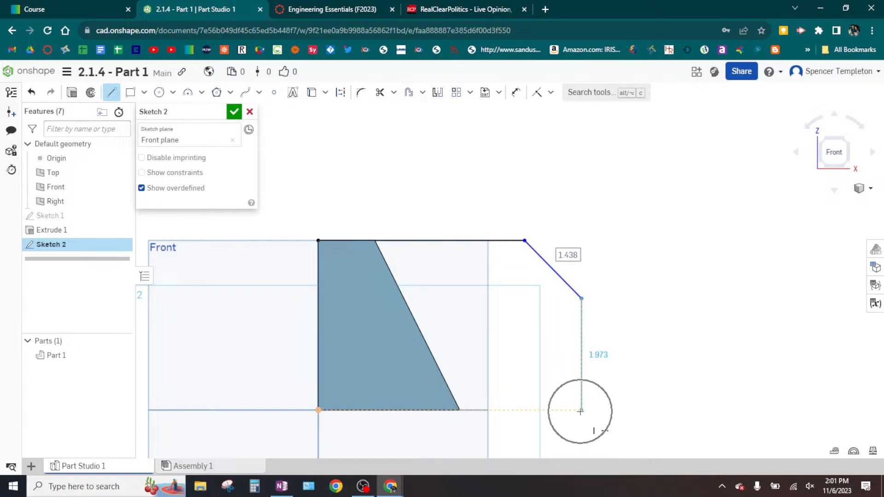
pyautogui.press('ctrl')
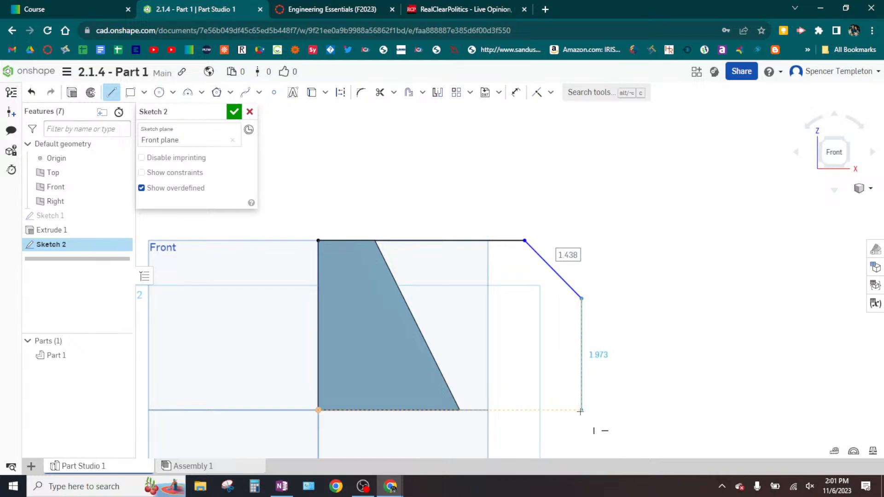
pyautogui.click(581, 410)
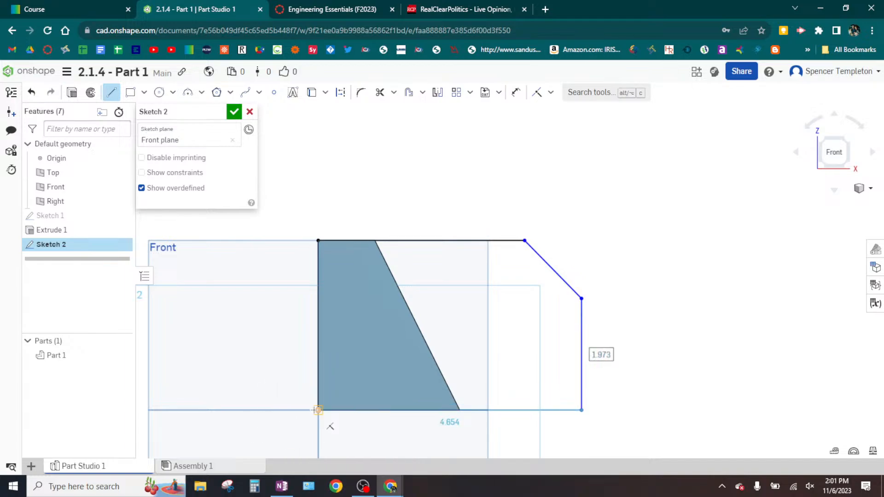
pyautogui.press('ctrl')
pyautogui.press('ctrl')
pyautogui.press('ctrl')
pyautogui.press('ctrl')
pyautogui.press('ctrl')
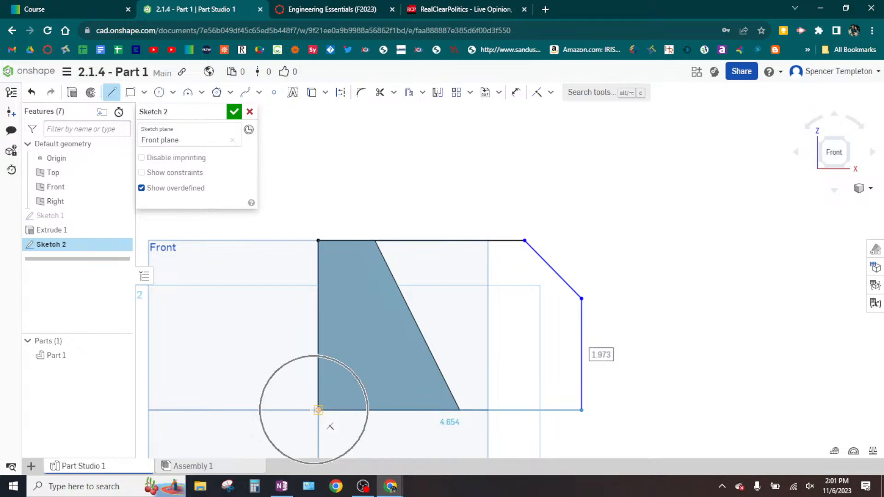
pyautogui.press('ctrl')
pyautogui.press('ctrl')
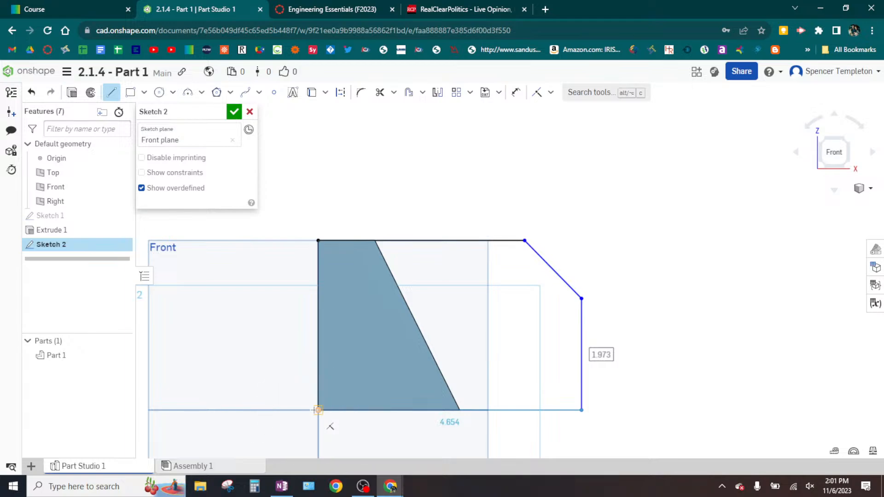
pyautogui.click(319, 410)
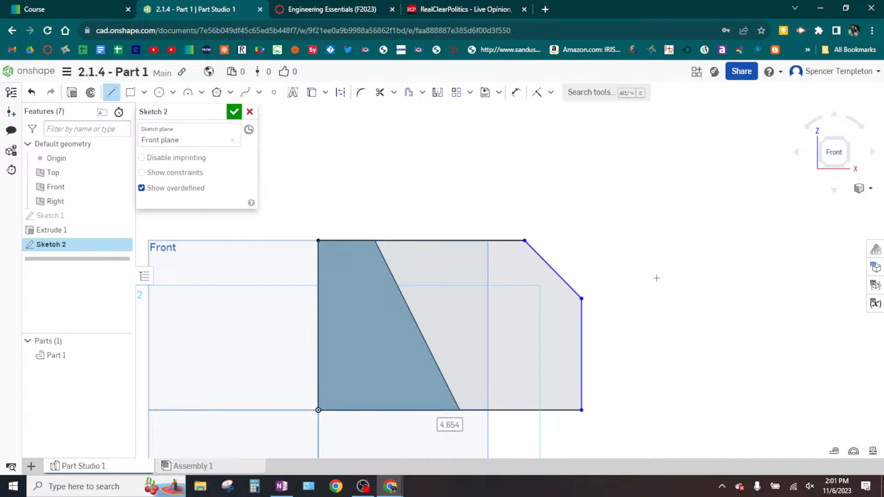
pyautogui.press('Escape')
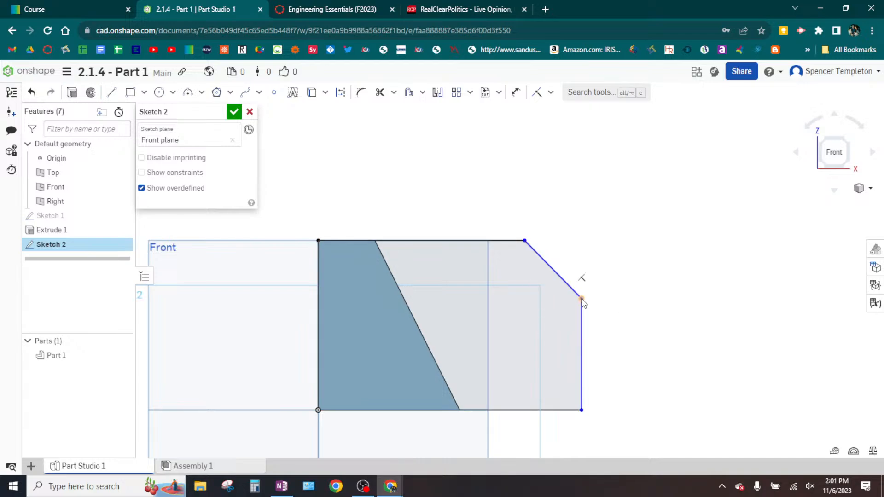
# - Move the sloping edge's lower corner outward and try moving the top edge upward to test the sketch's freedom
pyautogui.moveTo(581, 298); pyautogui.dragTo(658, 305)
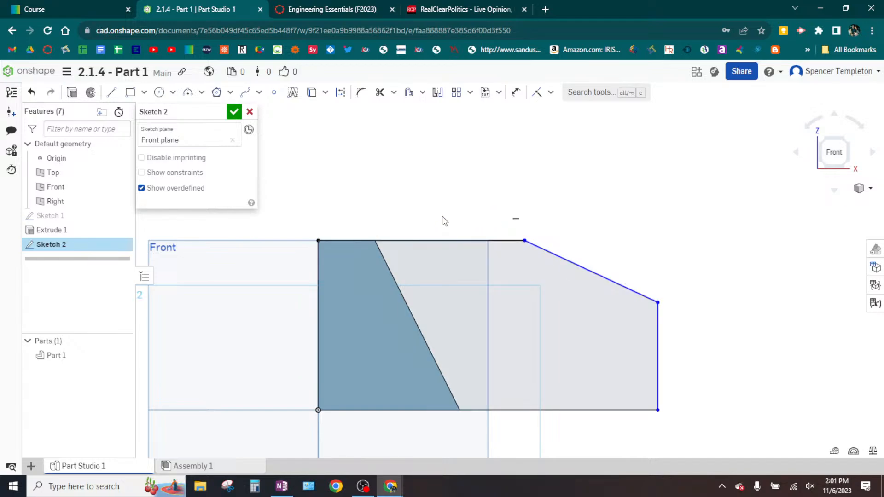
pyautogui.moveTo(435, 239)
pyautogui.mouseDown()
pyautogui.moveTo(439, 206)
pyautogui.moveTo(436, 217)
pyautogui.mouseUp()
# - Switch to OneNote to examine the rear section's horizontal dimensions on the isometric drawing, then return to Onshape
pyautogui.click(282, 486)
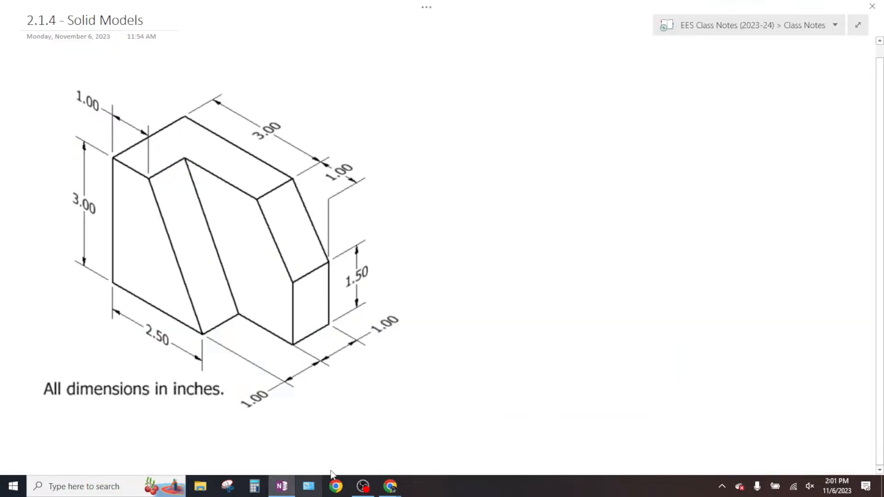
pyautogui.press('ctrl')
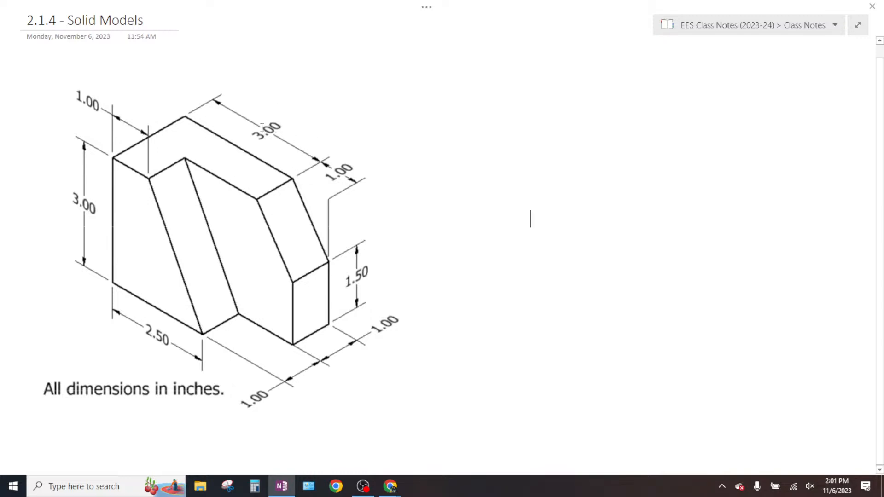
pyautogui.press('ctrl')
pyautogui.press('ctrl')
pyautogui.press('ctrl')
pyautogui.press('ctrl')
pyautogui.press('ctrl')
pyautogui.press('ctrl')
pyautogui.press('ctrl')
pyautogui.hotkey('alt', 'Tab')
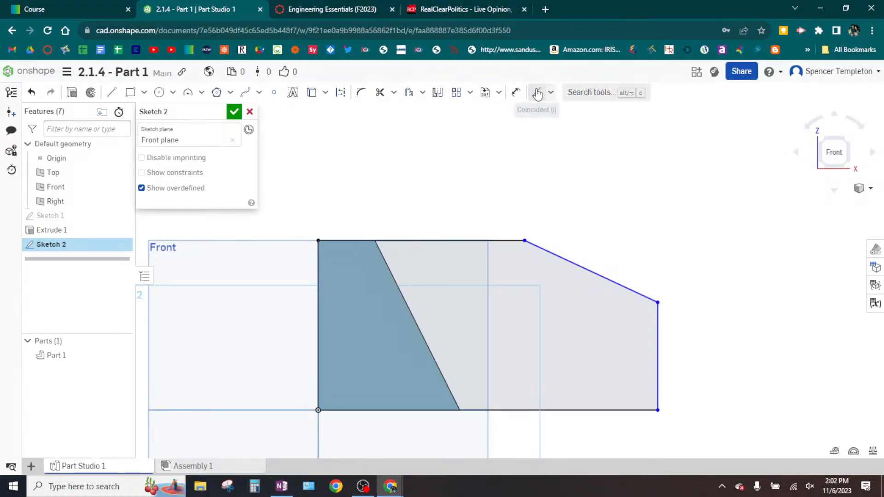
# - Dimension the profile's top edge to 3 in and its bottom edge to 4 in
pyautogui.click(516, 92)
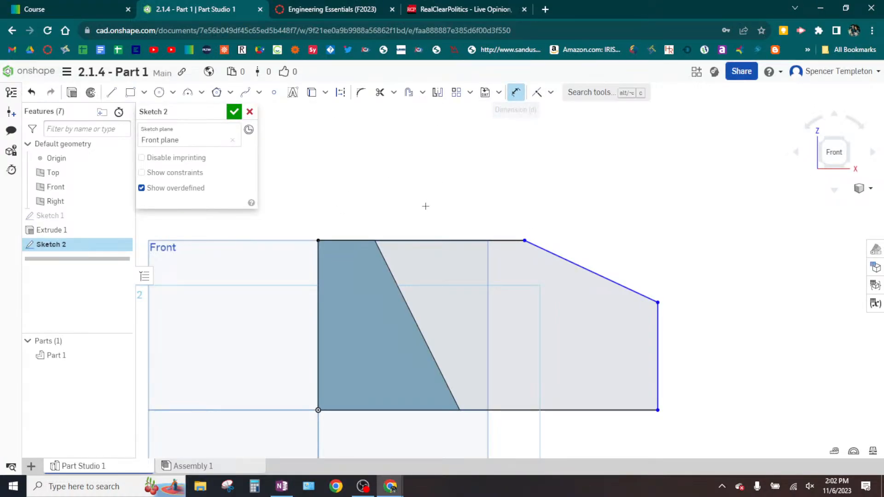
pyautogui.click(431, 242)
pyautogui.click(432, 218)
pyautogui.write('3')
pyautogui.press('Return')
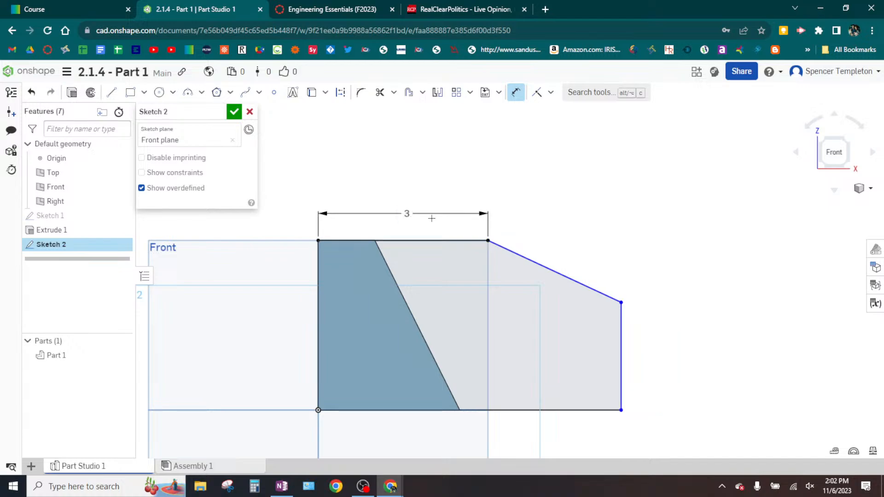
pyautogui.click(497, 410)
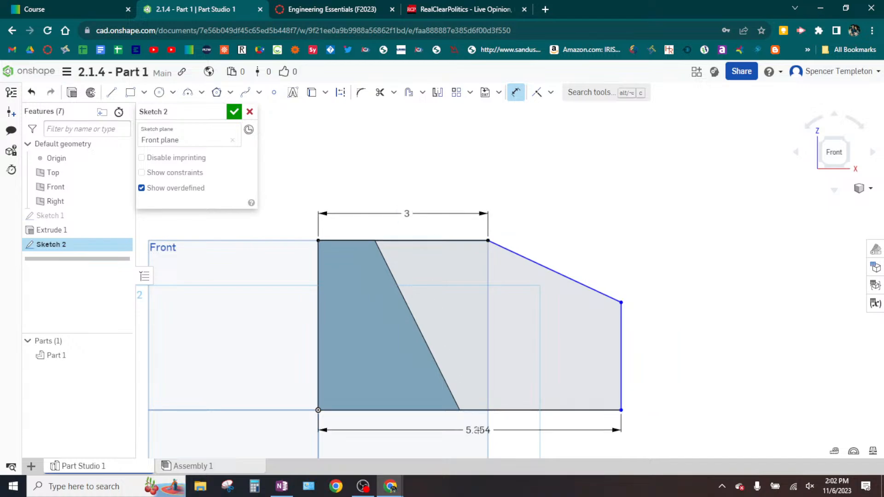
pyautogui.click(479, 431)
pyautogui.press('Return')
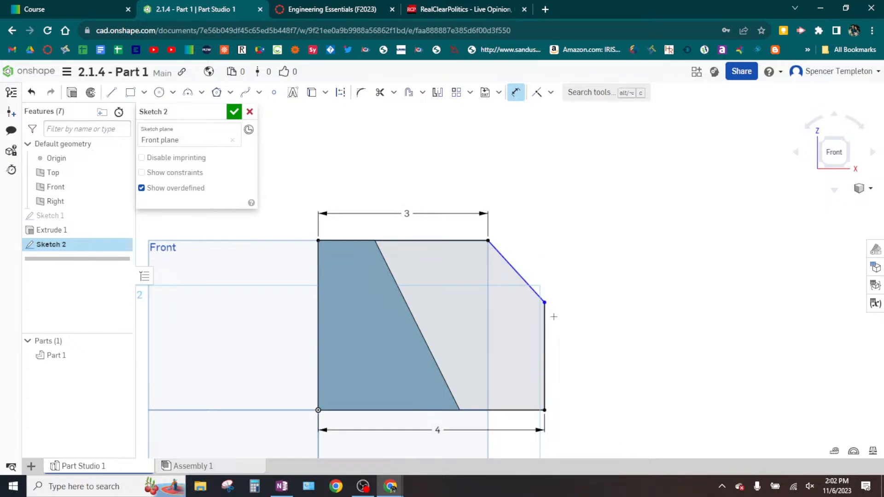
pyautogui.press('Escape')
# - Move the sloping edge's lower corner down so the outer vertical edge is about 1.24 in long
pyautogui.moveTo(546, 309); pyautogui.dragTo(544, 343)
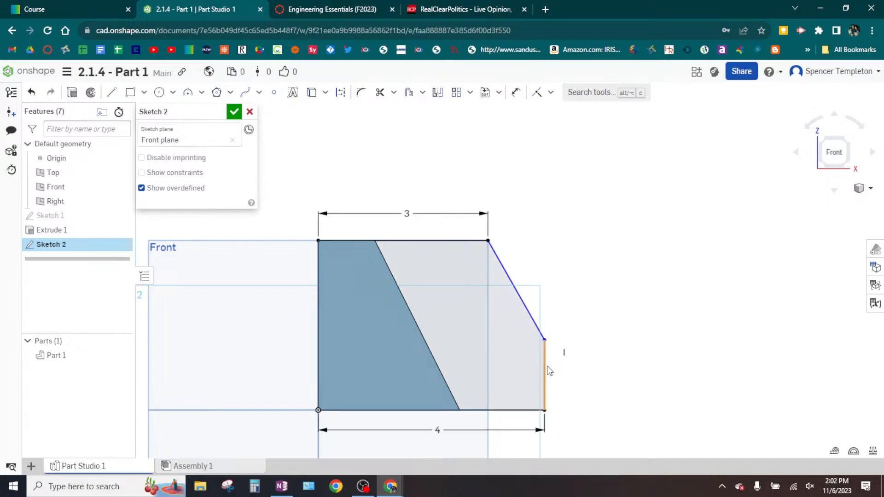
pyautogui.press('ctrl')
pyautogui.press('ctrl')
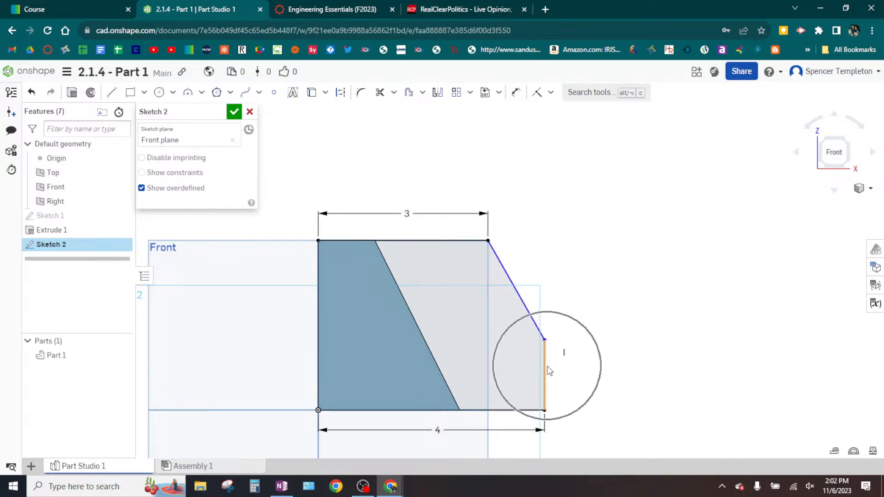
pyautogui.press('ctrl')
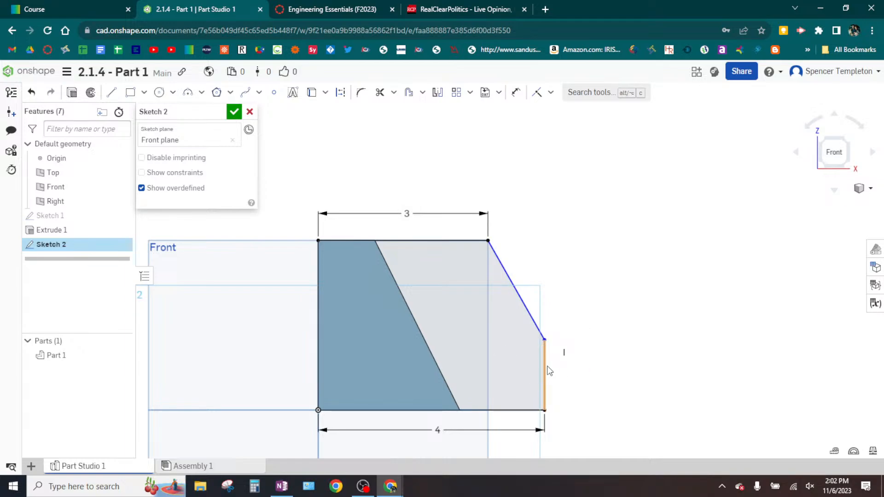
pyautogui.press('ctrl')
# - Check the outer vertical edge's height on the OneNote drawing, return to Onshape, and dimension that edge to 1.5 in
pyautogui.click(295, 489)
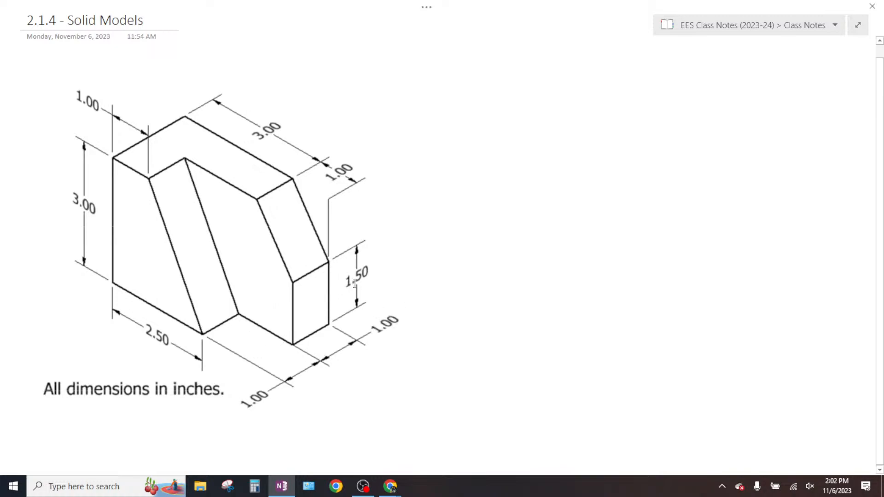
pyautogui.moveTo(389, 484)
pyautogui.click(425, 437)
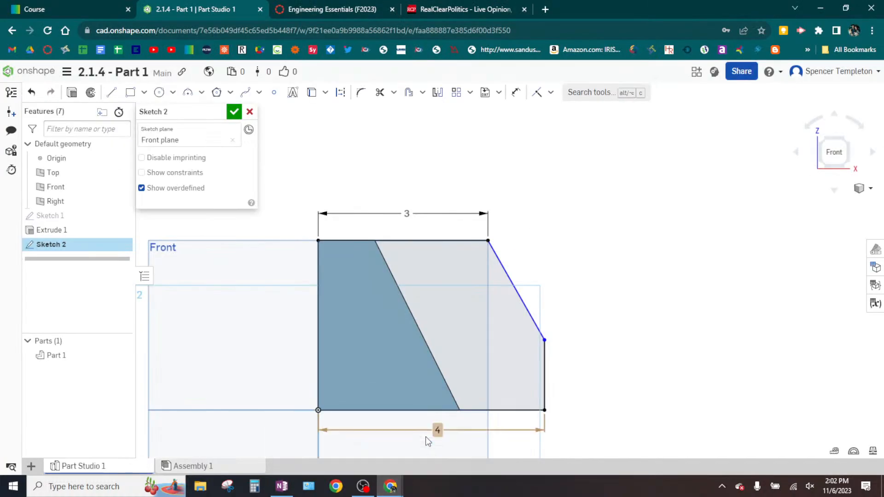
pyautogui.click(521, 95)
pyautogui.click(545, 371)
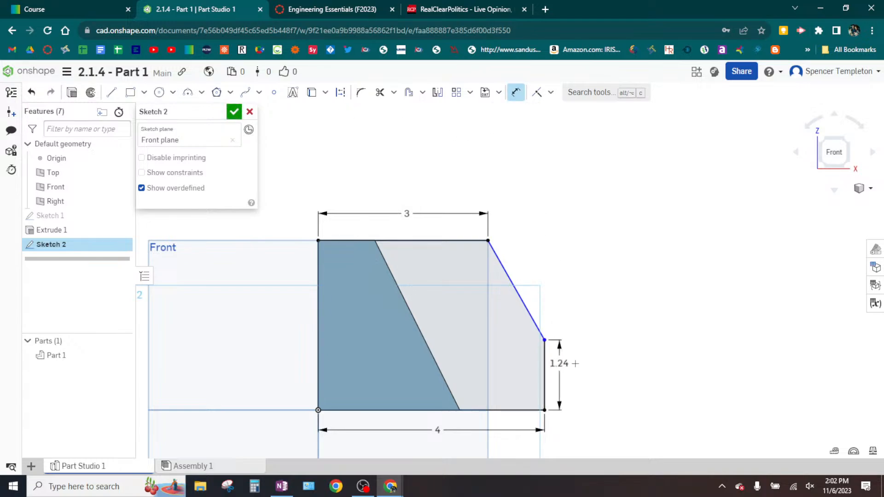
pyautogui.click(581, 365)
pyautogui.write('1')
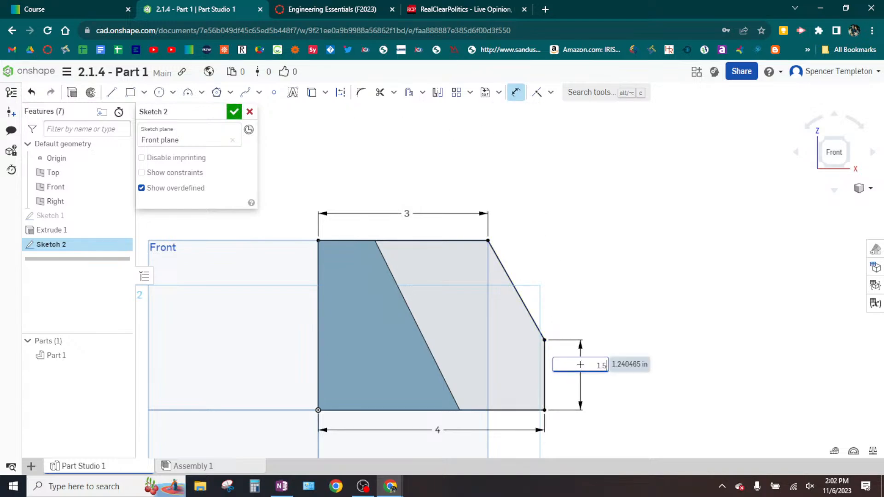
pyautogui.write('.5')
pyautogui.press('Return')
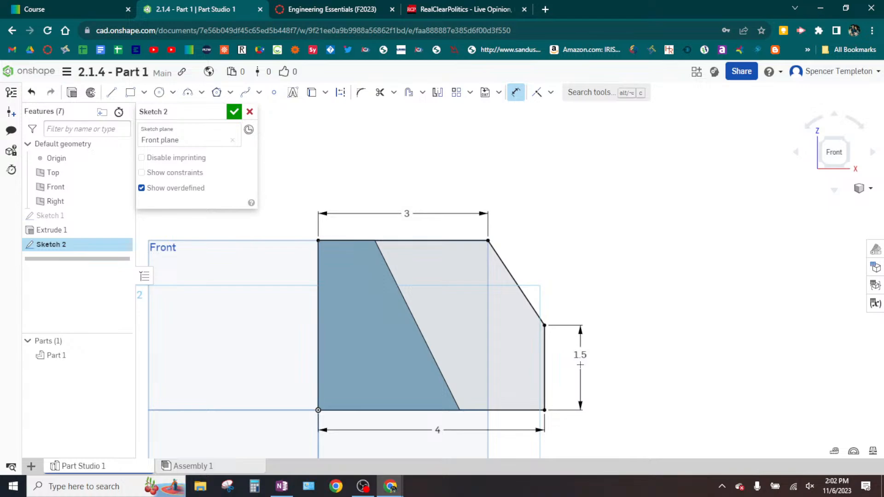
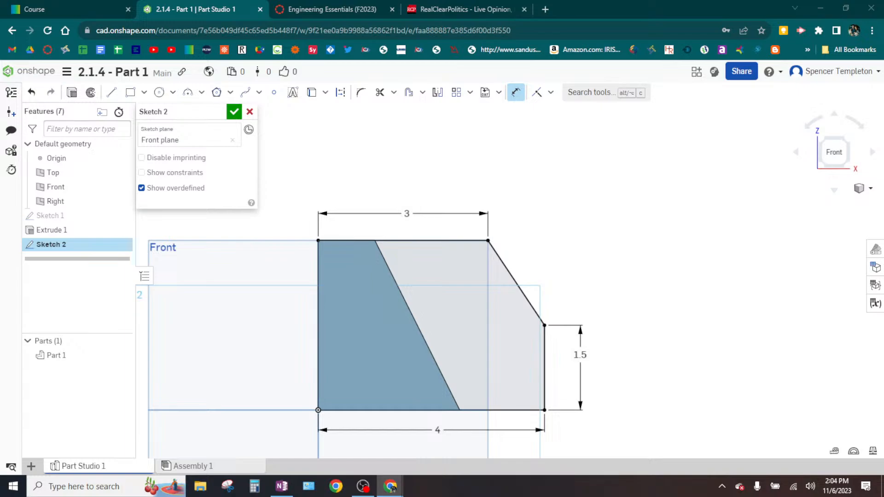
# - Finish the rear profile sketch and set up an extrusion of its whole region, 1 in deep, added to Part 1
pyautogui.click(233, 113)
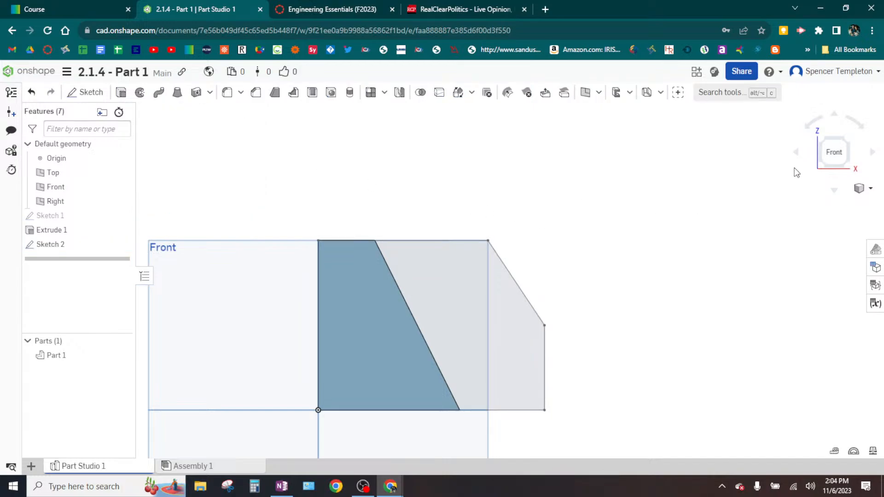
pyautogui.click(852, 142)
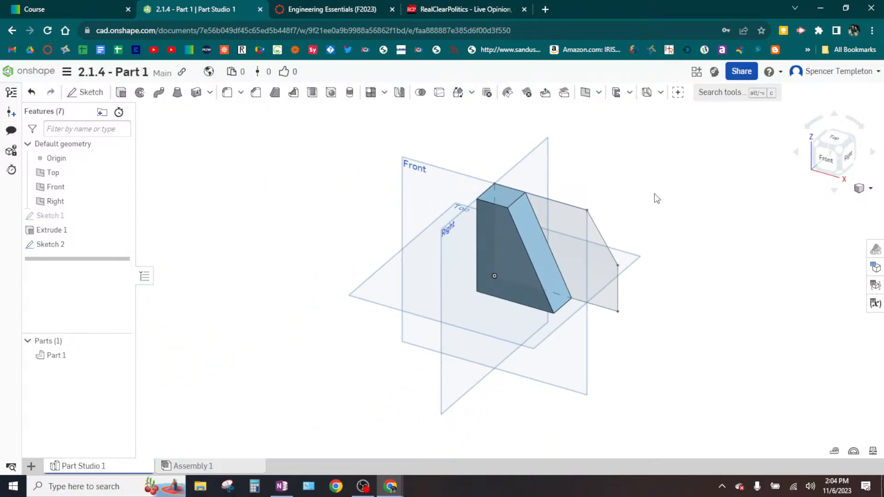
pyautogui.moveTo(657, 198); pyautogui.dragTo(493, 251, button='middle')
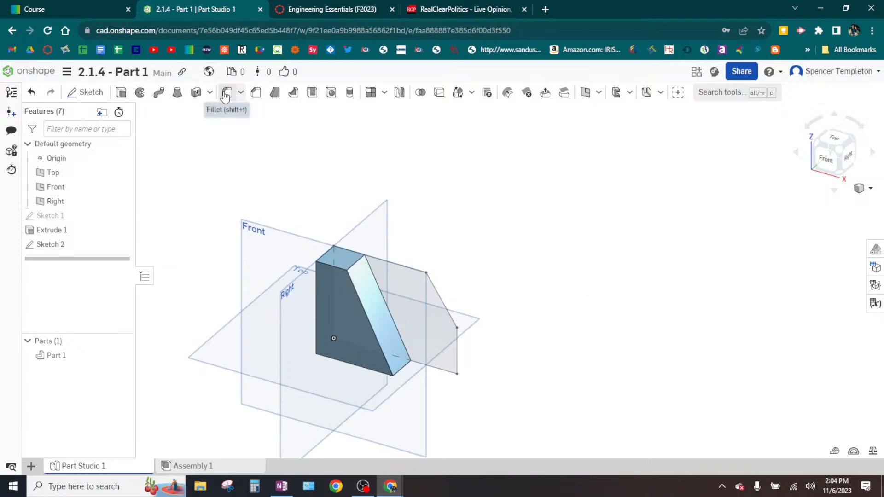
pyautogui.click(122, 93)
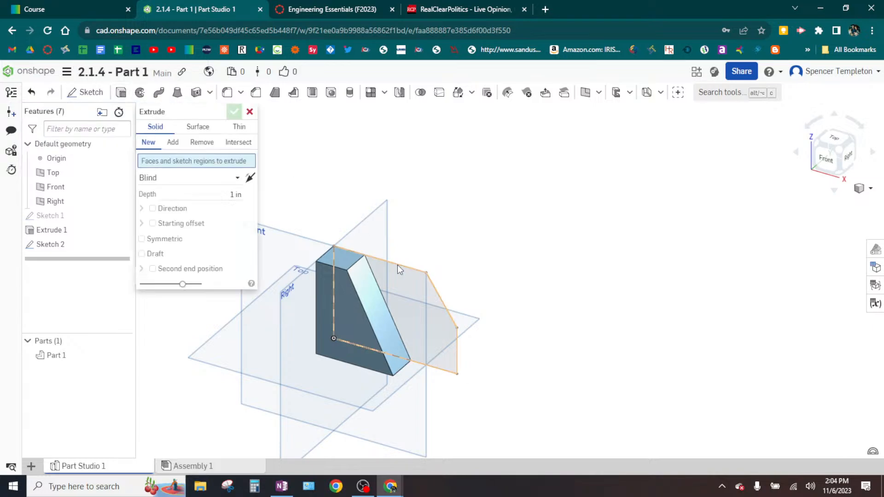
pyautogui.click(416, 299)
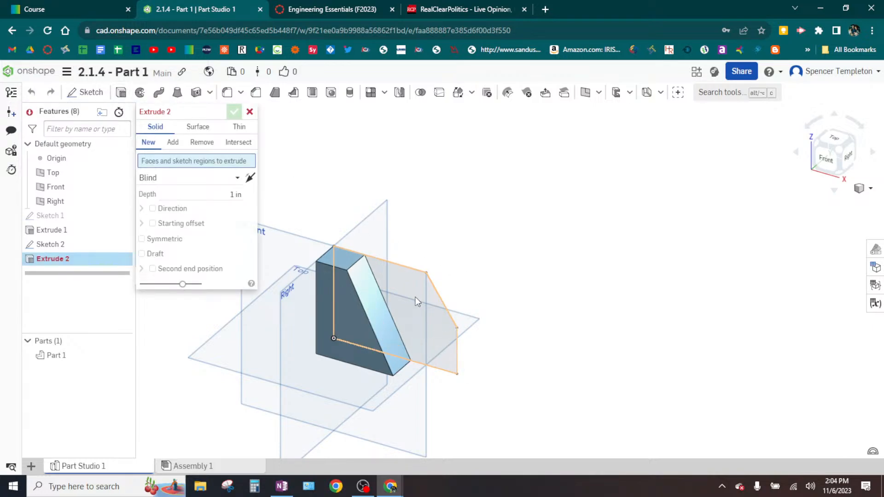
pyautogui.click(415, 299)
pyautogui.click(415, 298)
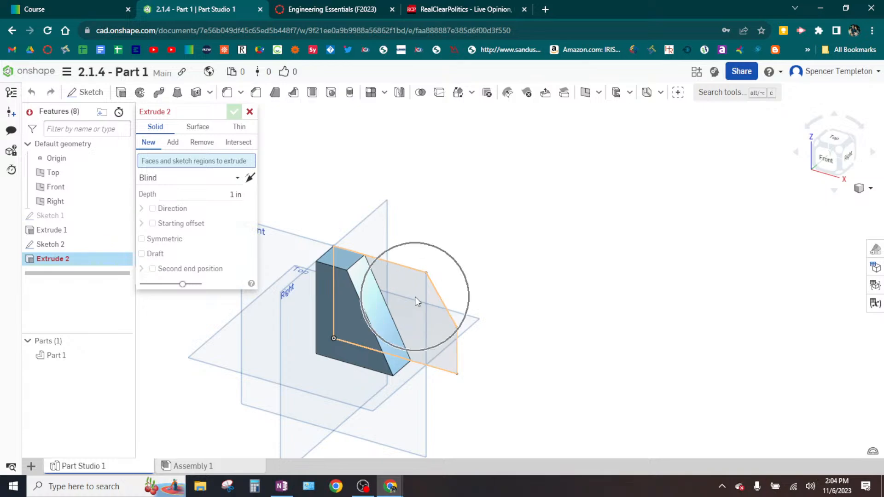
pyautogui.click(416, 298)
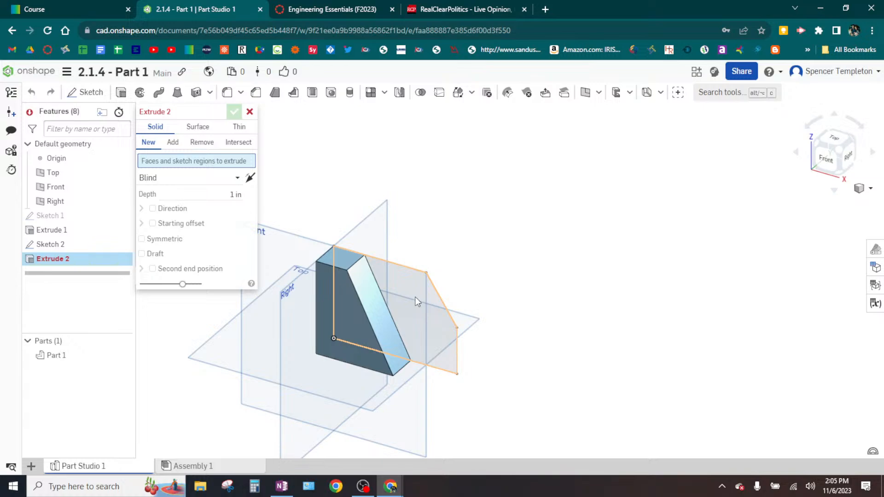
pyautogui.click(416, 298)
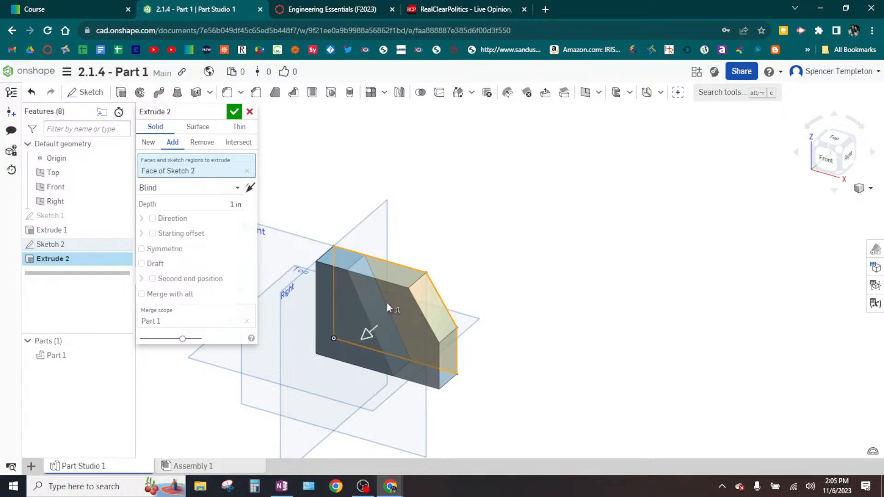
# - Reverse the extrusion's direction so the rear section builds behind the Front plane, and accept the feature
pyautogui.click(249, 189)
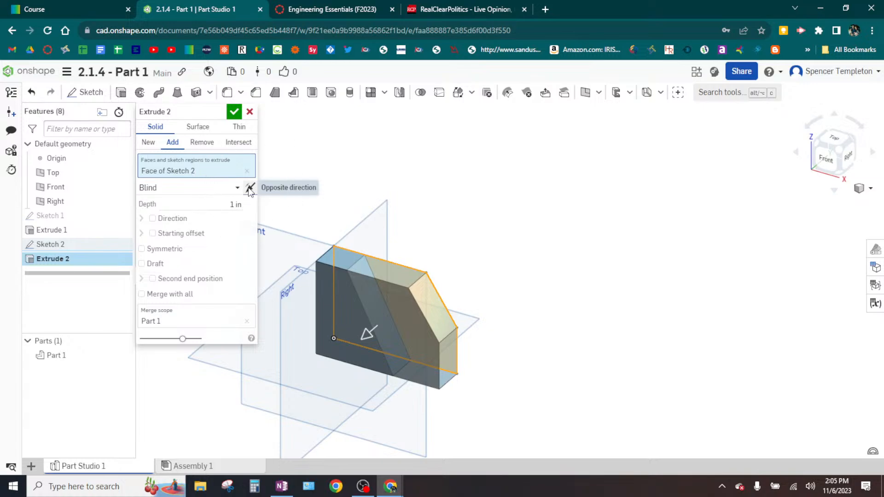
pyautogui.click(249, 189)
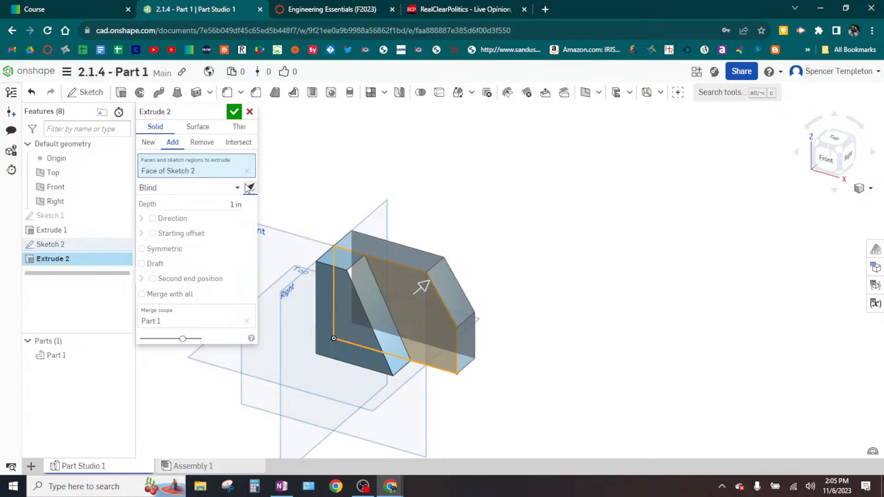
pyautogui.click(251, 190)
pyautogui.click(251, 190)
pyautogui.click(251, 190)
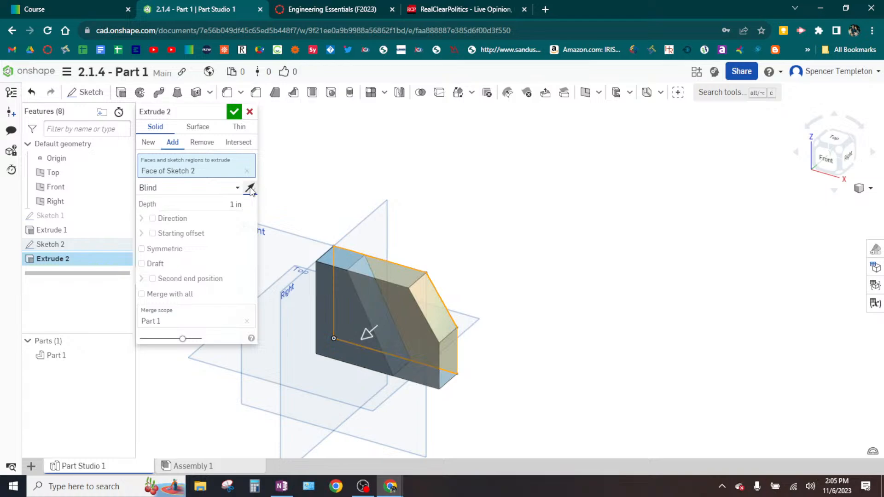
pyautogui.click(235, 113)
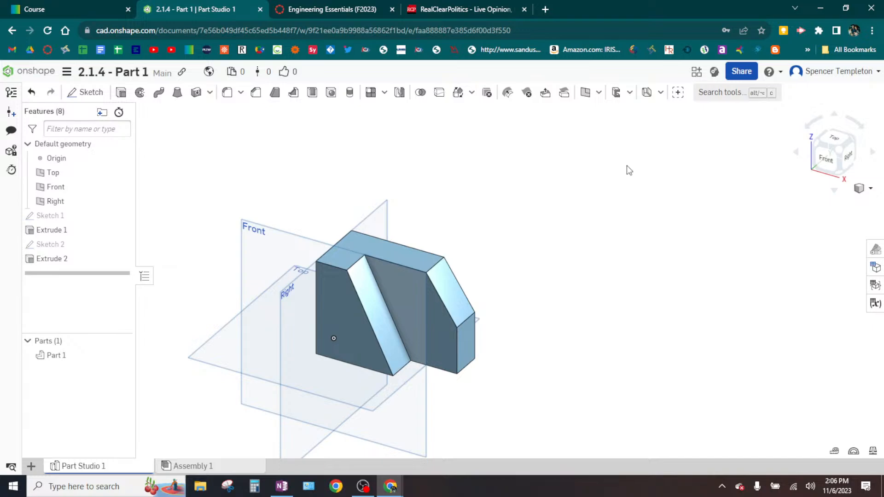
# - Reopen the rear section's extrusion to review its settings, close it, and restore the isometric view
pyautogui.doubleClick(52, 258)
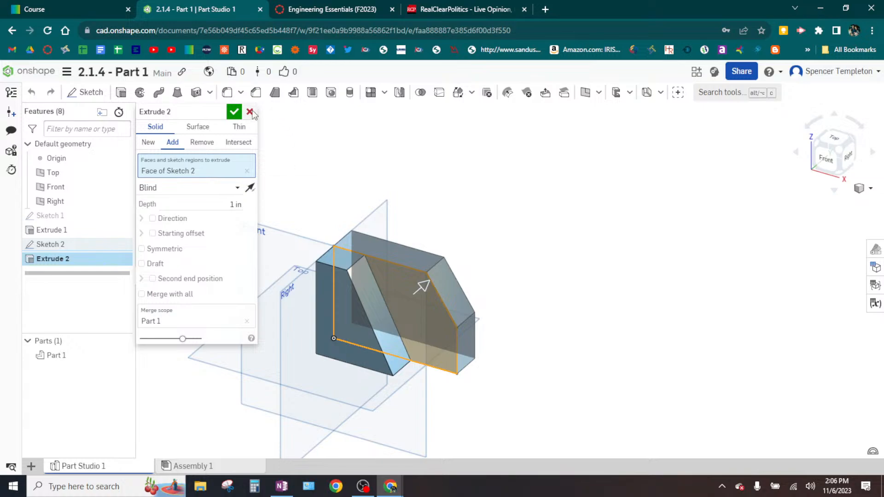
pyautogui.click(234, 112)
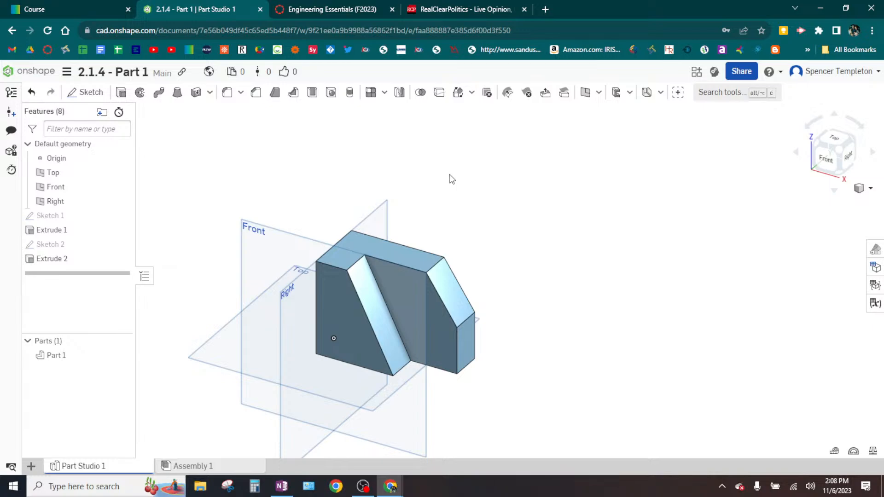
pyautogui.moveTo(593, 212); pyautogui.dragTo(632, 174, button='middle')
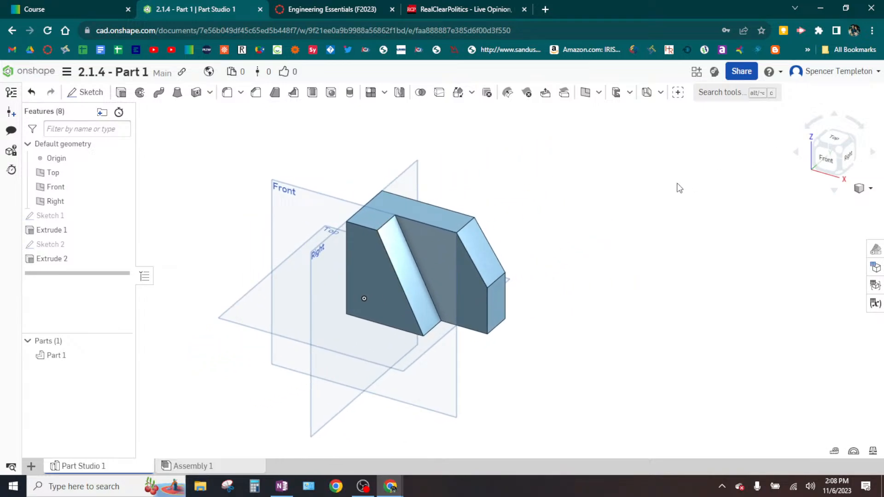
pyautogui.click(839, 150)
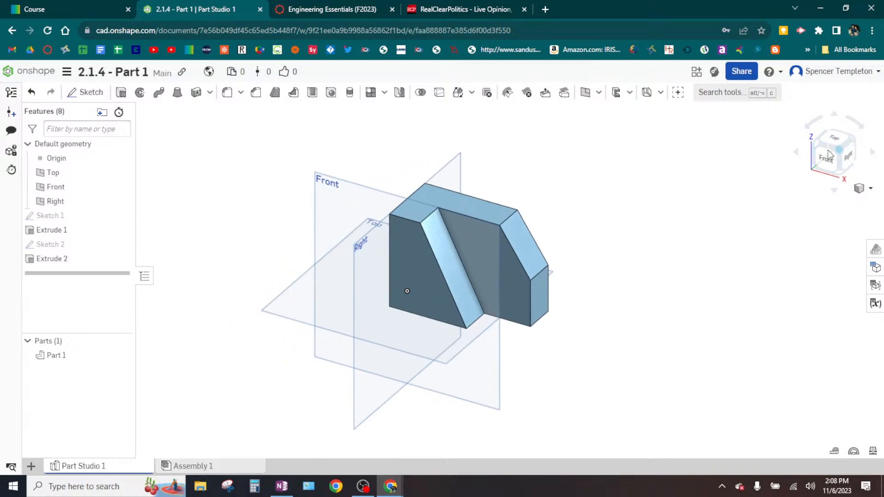
# - Hide the origin and the Top, Front and Right planes so only the solid part is displayed
pyautogui.press('ctrl')
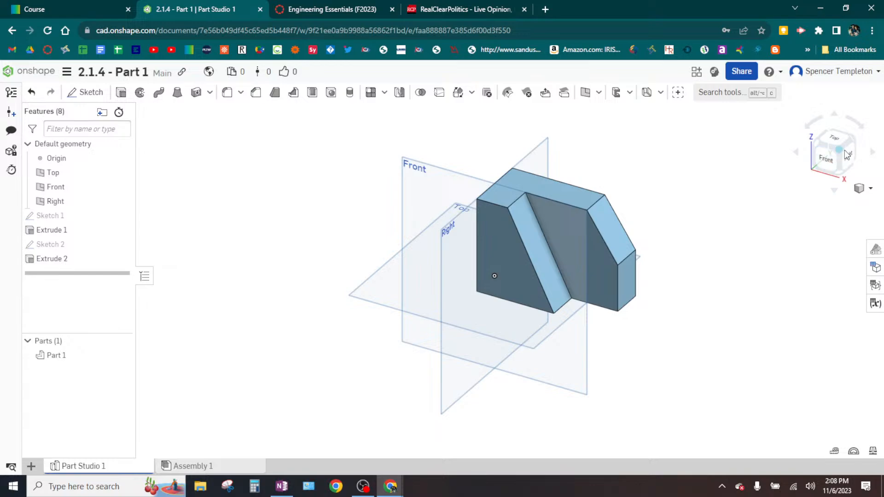
pyautogui.press('ctrl')
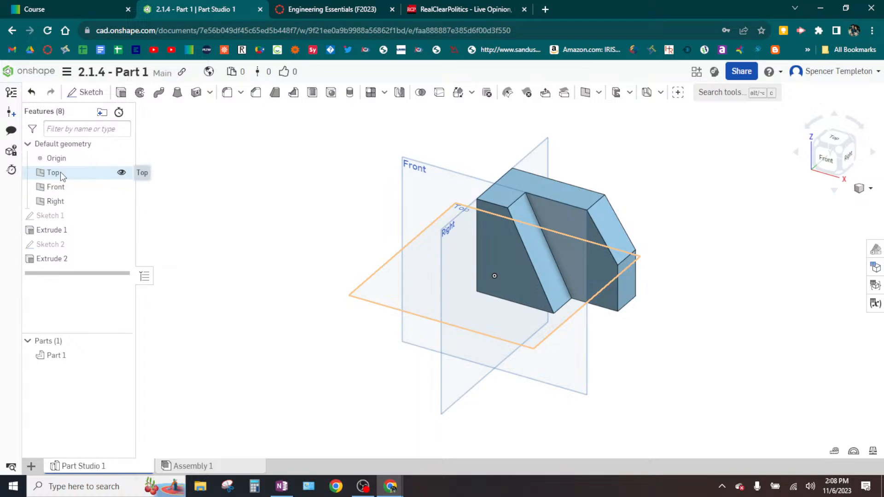
pyautogui.press('ctrl')
pyautogui.press('ctrl')
pyautogui.press('ctrl')
pyautogui.click(122, 173)
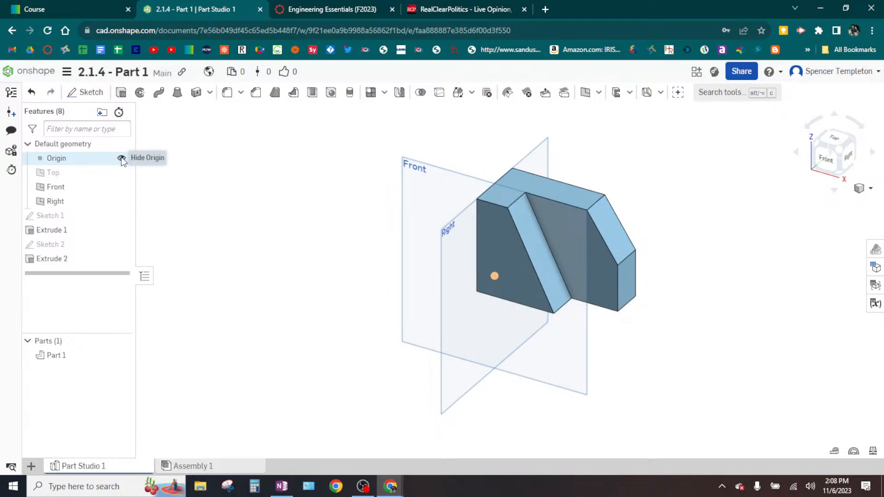
pyautogui.click(122, 159)
pyautogui.click(122, 187)
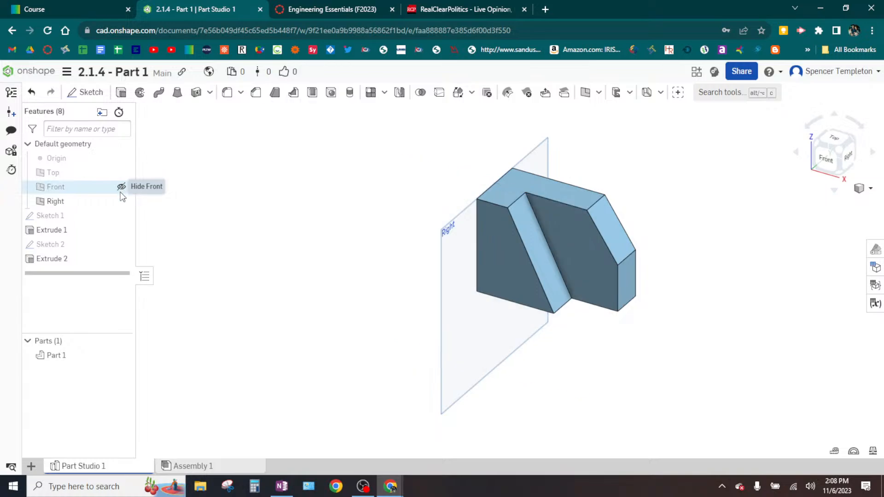
pyautogui.click(122, 201)
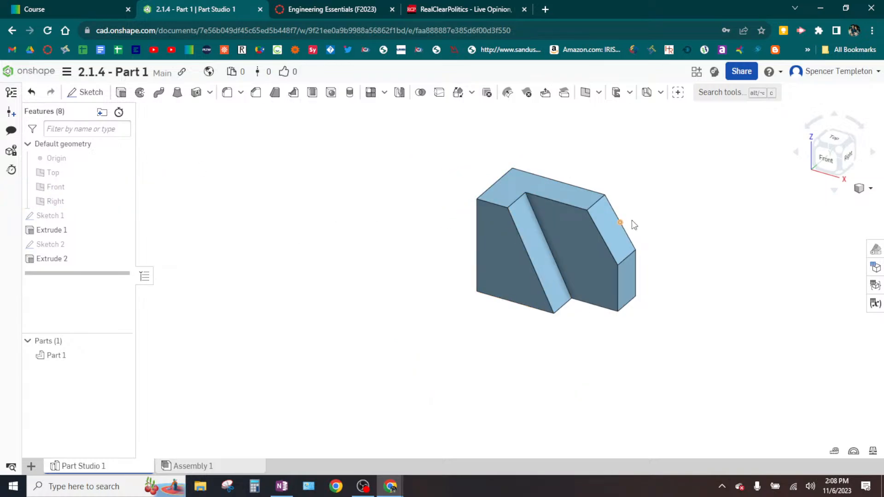
# - Set the model's display style to Shaded without edges
pyautogui.moveTo(661, 224); pyautogui.dragTo(572, 257, button='middle')
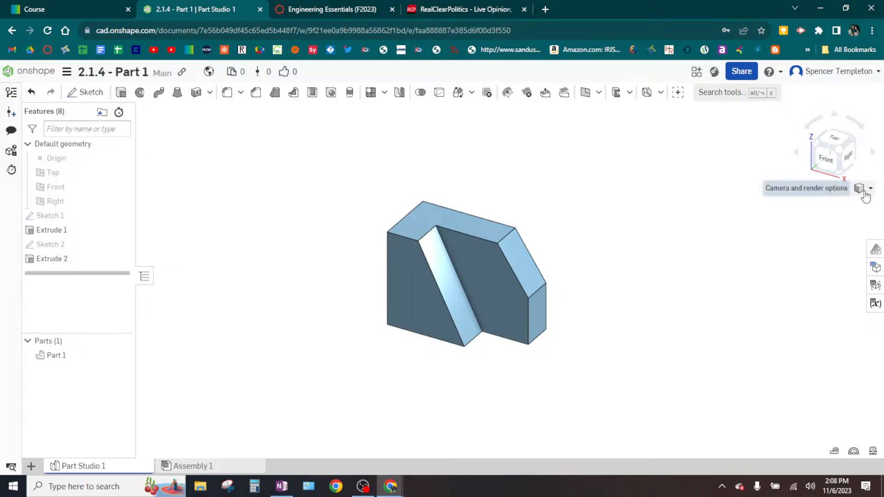
pyautogui.press('ctrl')
pyautogui.press('ctrl')
pyautogui.press('ctrl')
pyautogui.press('ctrl')
pyautogui.press('ctrl')
pyautogui.click(869, 191)
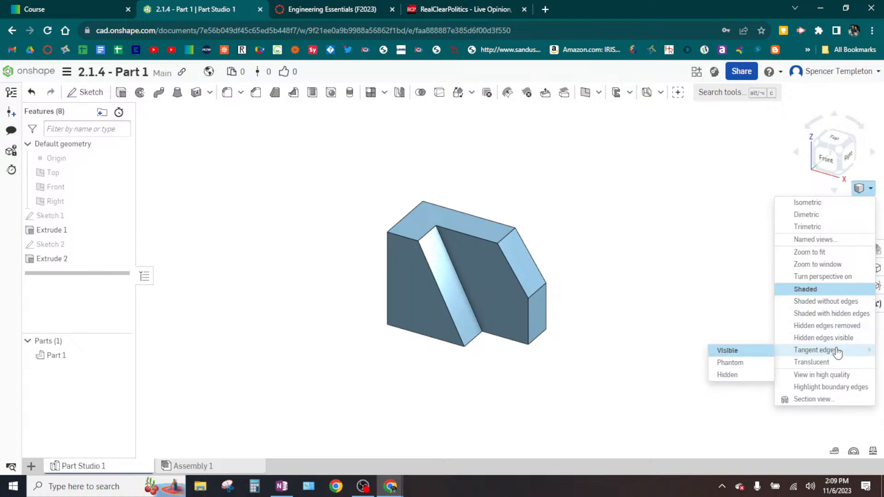
pyautogui.press('ctrl')
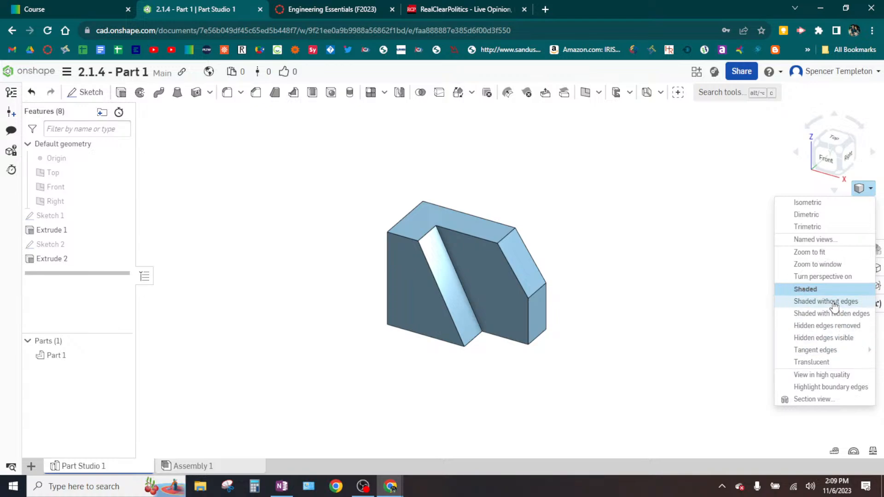
pyautogui.click(834, 304)
pyautogui.click(874, 191)
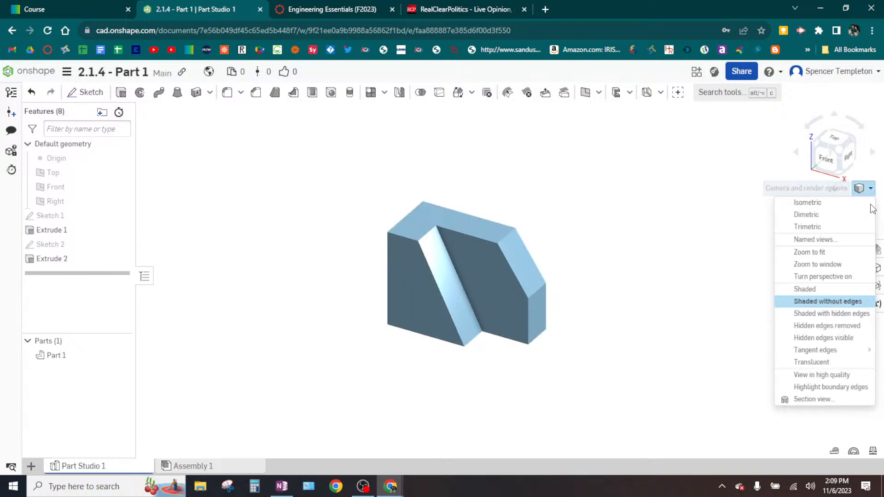
pyautogui.press('ctrl')
pyautogui.press('ctrl')
pyautogui.press('ctrl')
pyautogui.press('ctrl')
pyautogui.press('ctrl')
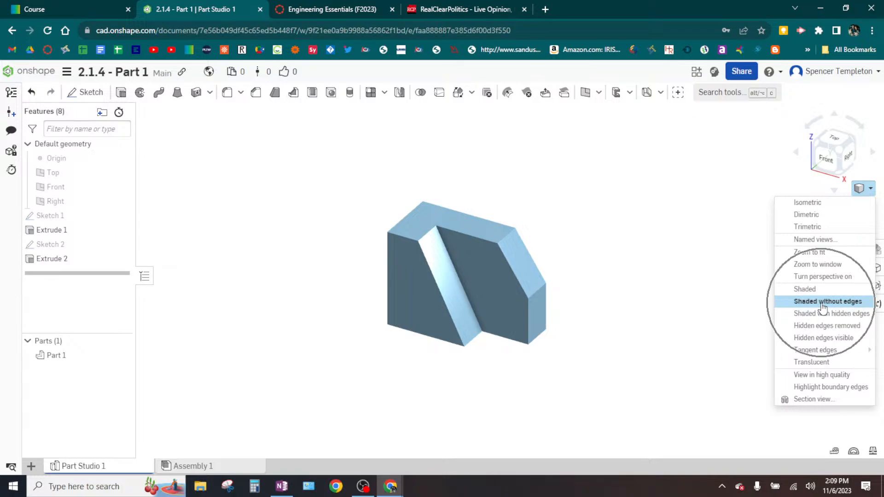
pyautogui.click(617, 223)
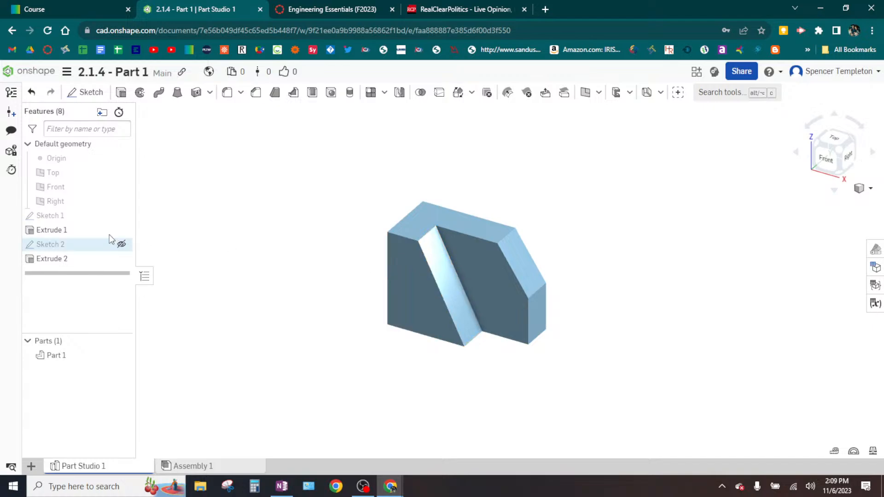
pyautogui.click(60, 355)
pyautogui.rightClick(60, 355)
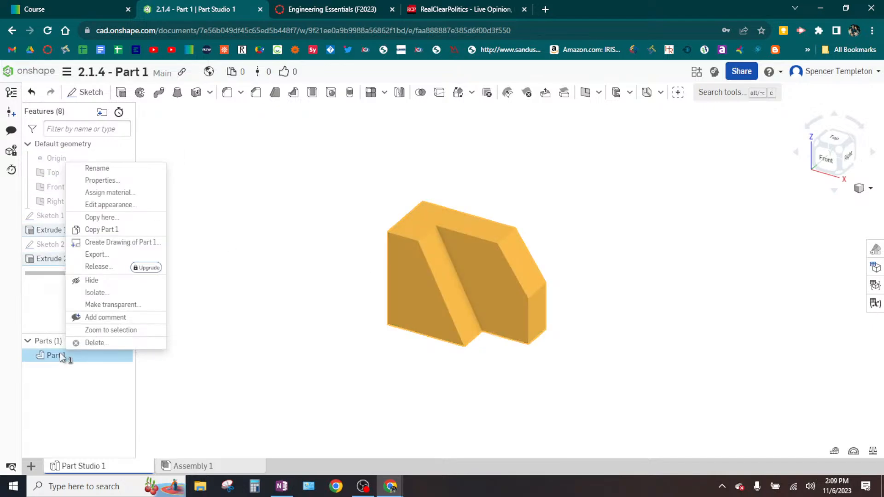
pyautogui.click(272, 199)
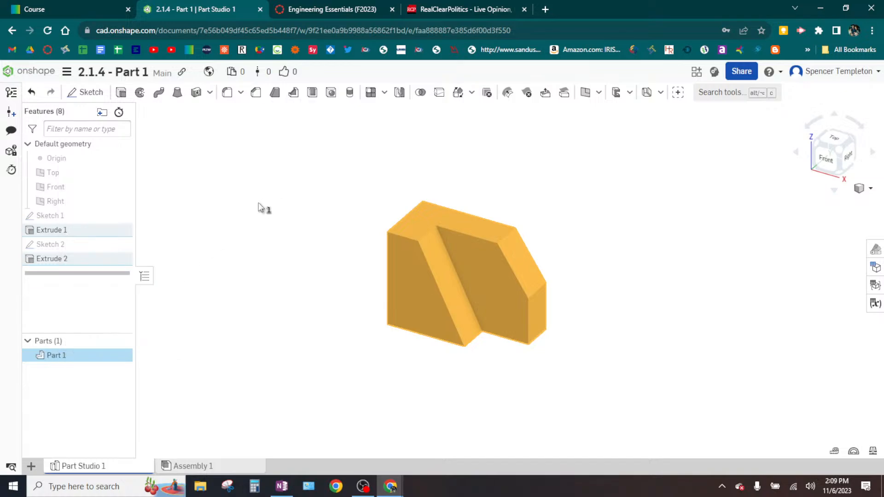
pyautogui.click(265, 237)
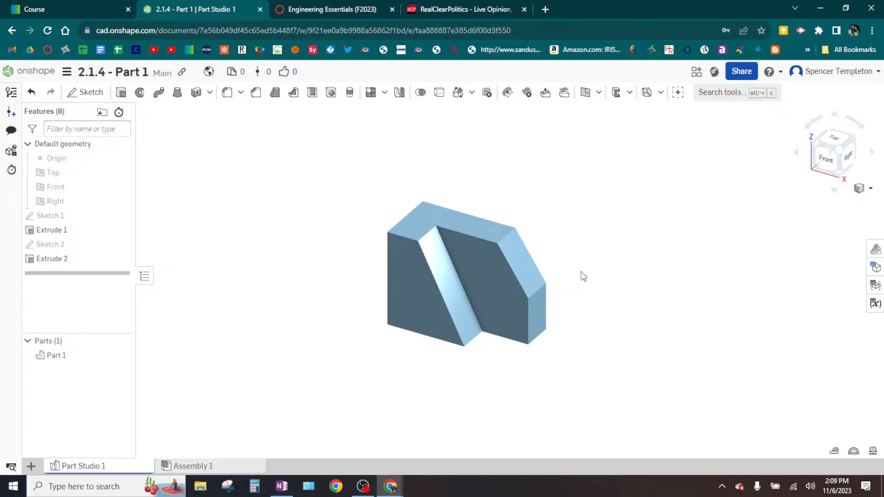
# - Change Part 1's appearance to the teal palette colour #24B1A6 and apply it
pyautogui.click(64, 363)
pyautogui.click(62, 358)
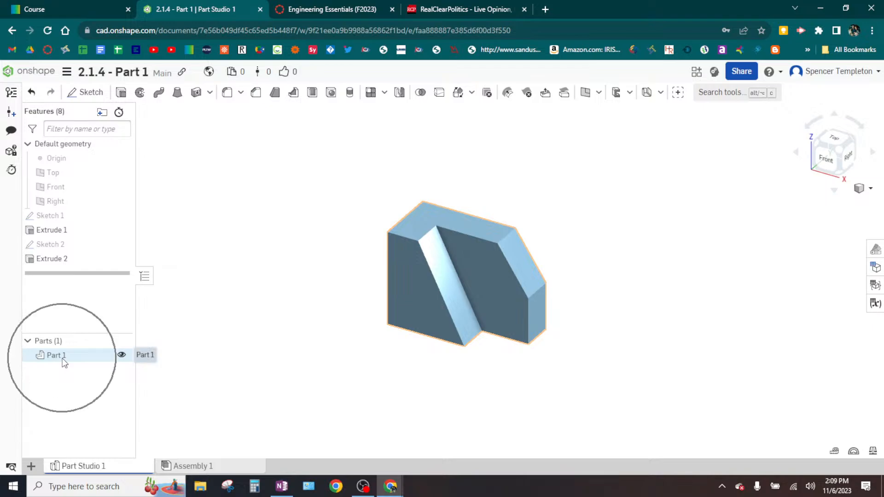
pyautogui.rightClick(63, 358)
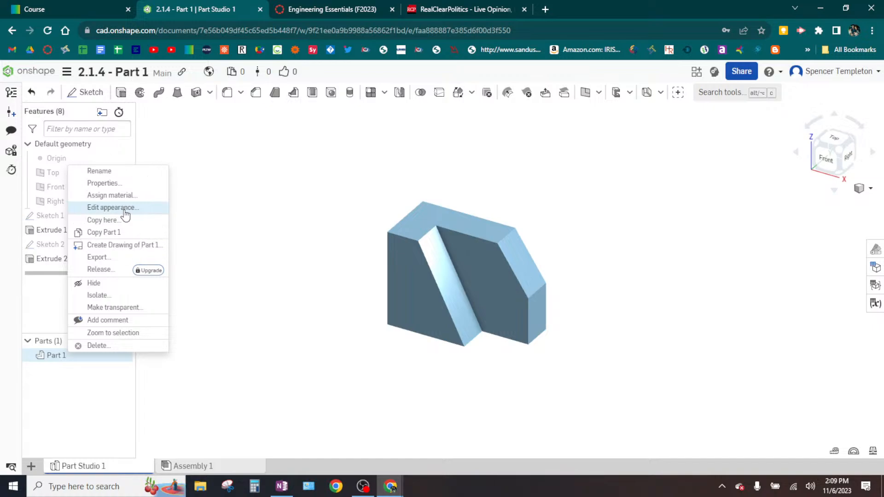
pyautogui.click(125, 210)
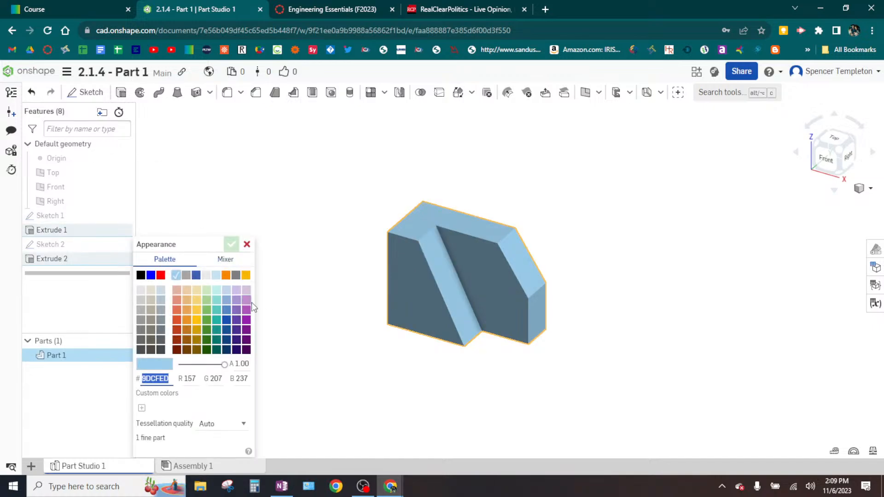
pyautogui.click(246, 320)
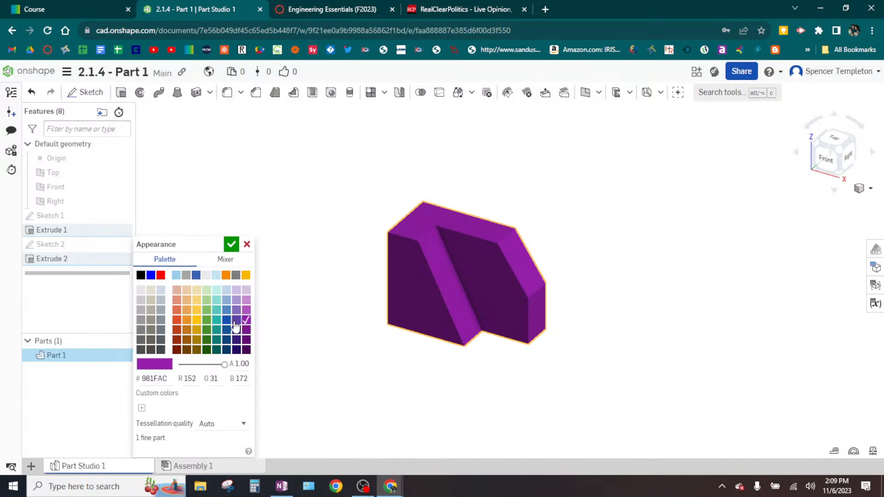
pyautogui.click(216, 329)
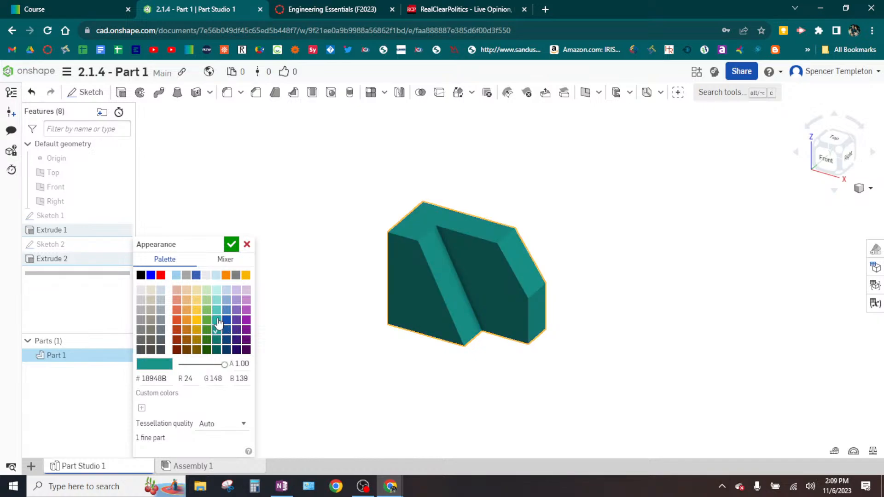
pyautogui.click(217, 320)
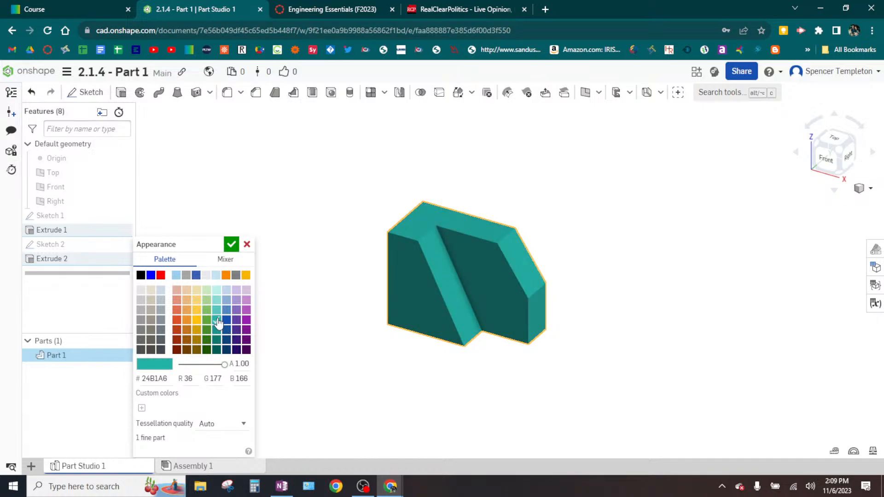
pyautogui.click(231, 247)
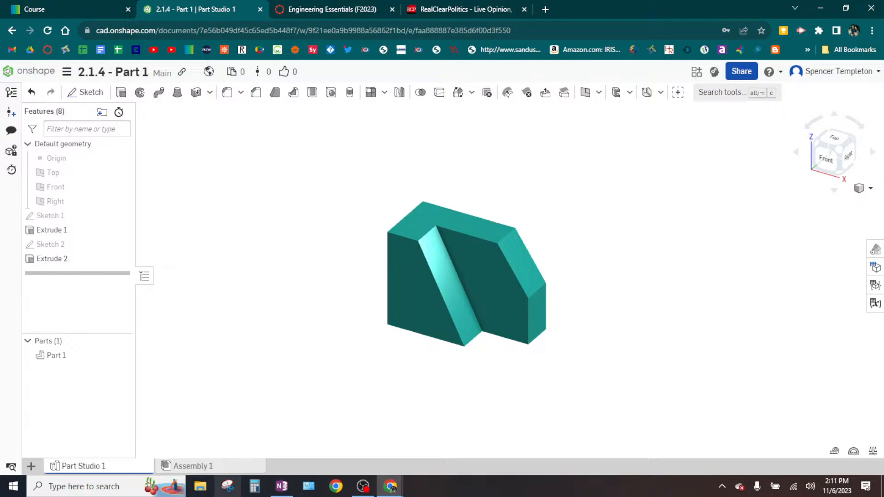
# - Switch to Snipping Tool and take a rectangular snip around the teal part
pyautogui.click(236, 491)
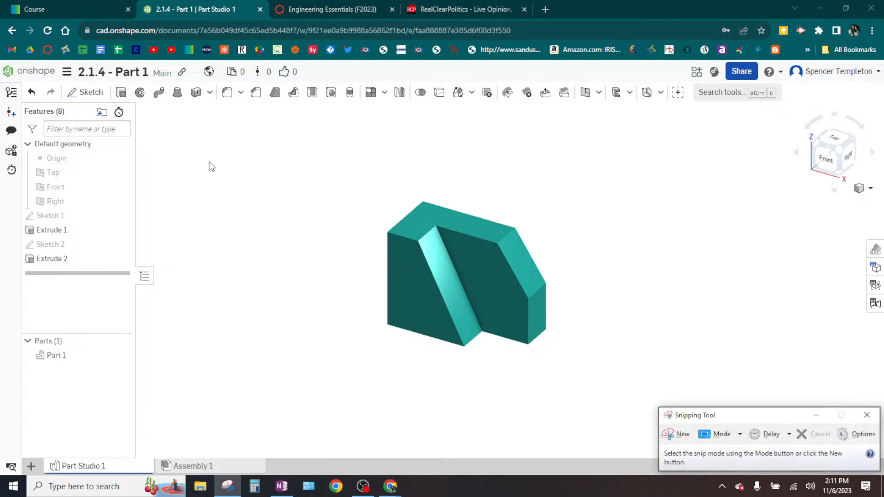
pyautogui.click(670, 434)
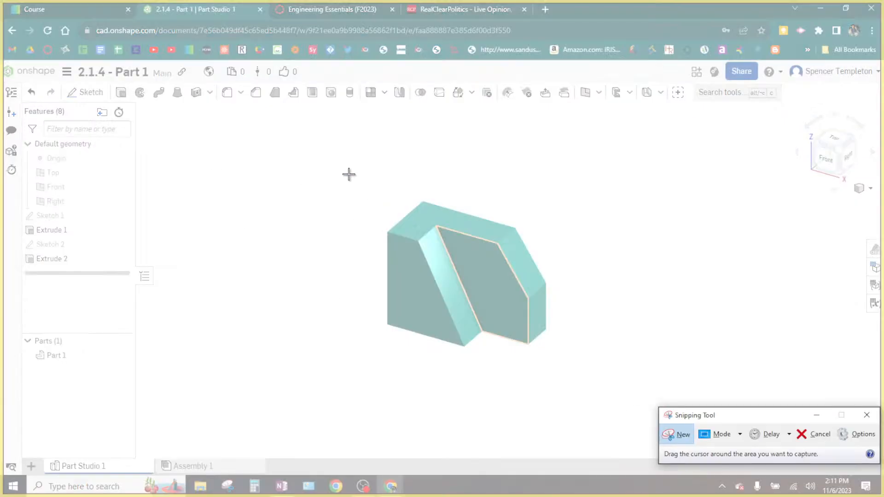
pyautogui.moveTo(349, 174); pyautogui.dragTo(581, 373)
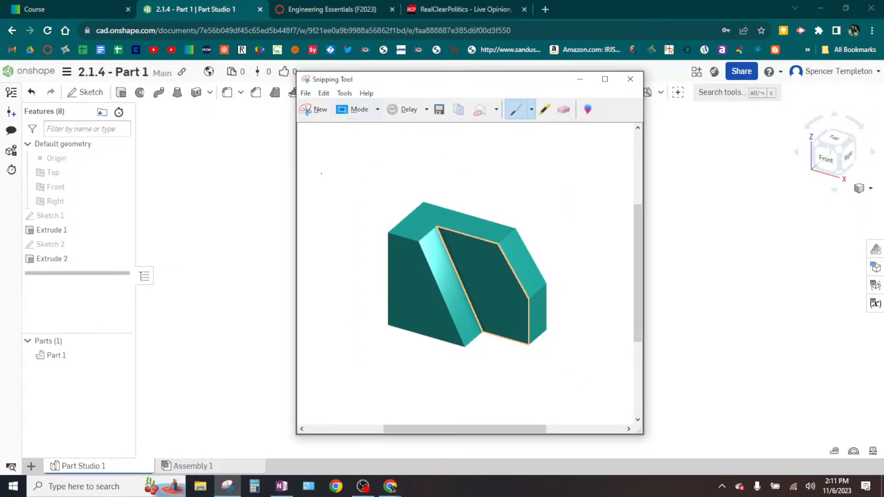
pyautogui.click(236, 221)
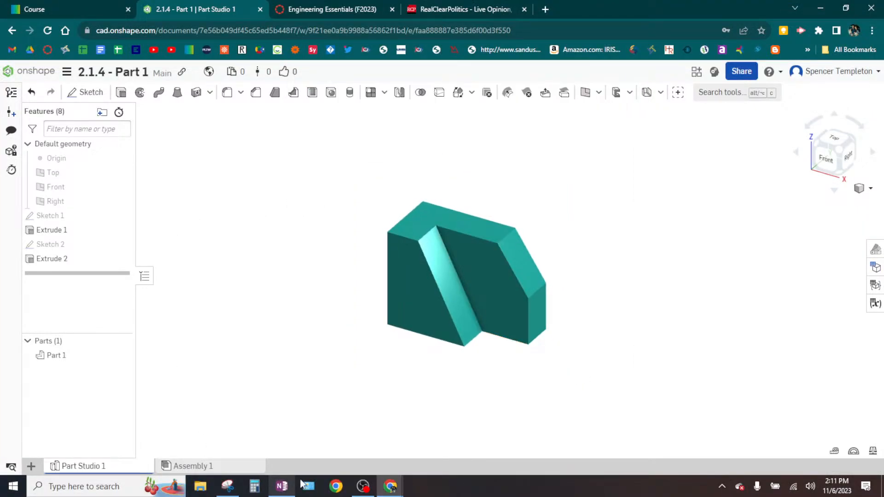
# - Retake the rectangular snip of the teal part without any highlighted face edges and copy it
pyautogui.click(227, 486)
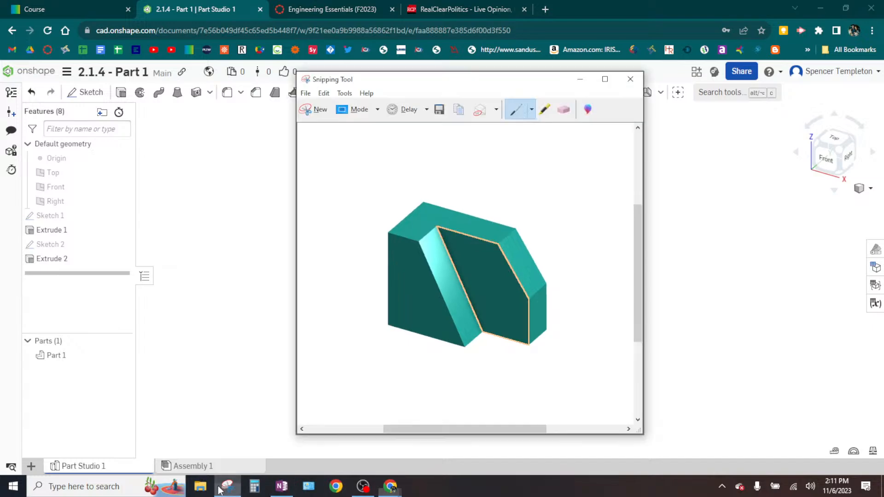
pyautogui.click(311, 111)
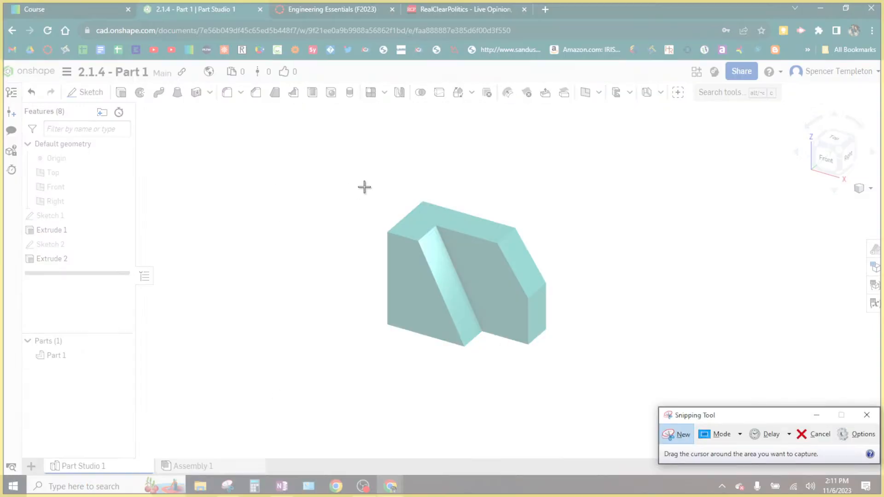
pyautogui.moveTo(364, 179); pyautogui.dragTo(574, 371)
pyautogui.click(51, 358)
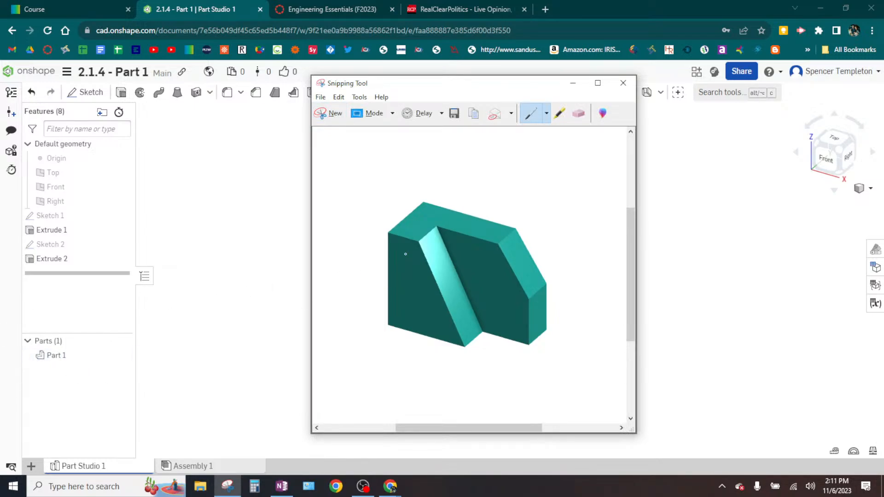
pyautogui.rightClick(451, 304)
pyautogui.click(438, 323)
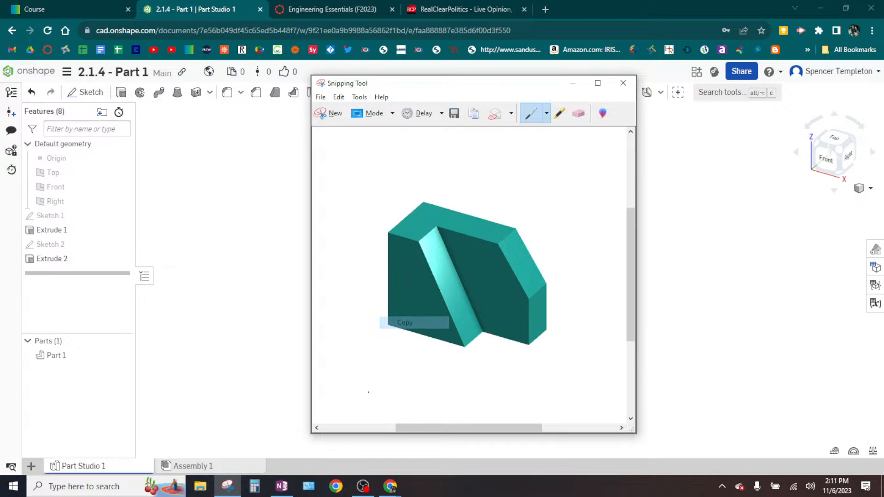
# - Switch to OneNote and paste the part's snip beside the dimensioned drawing on the 2.1.4 - Solid Models page
pyautogui.click(279, 484)
pyautogui.scroll(1, 493, 245)
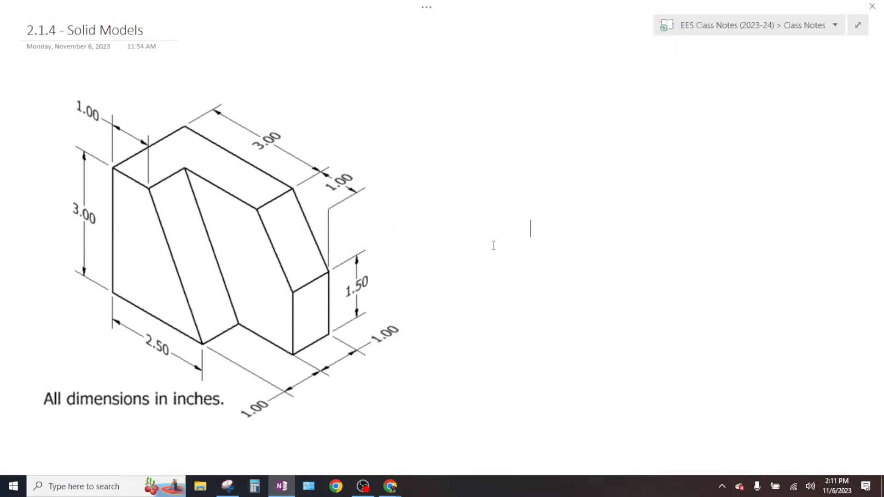
pyautogui.click(503, 171)
pyautogui.hotkey('ctrl', 'v')
pyautogui.click(592, 256)
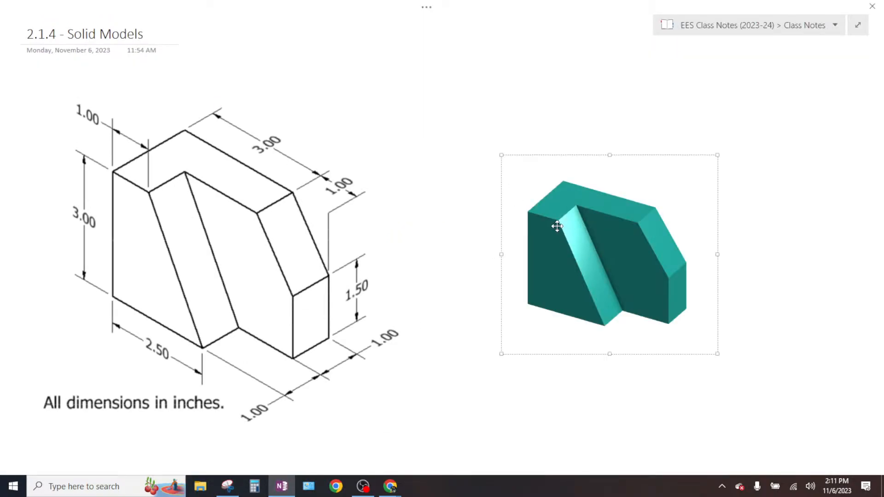
# - Reposition the pasted part image and enlarge it to roughly match the size of the dimensioned drawing
pyautogui.moveTo(558, 227); pyautogui.dragTo(550, 210)
pyautogui.moveTo(676, 304); pyautogui.dragTo(772, 391)
pyautogui.click(595, 440)
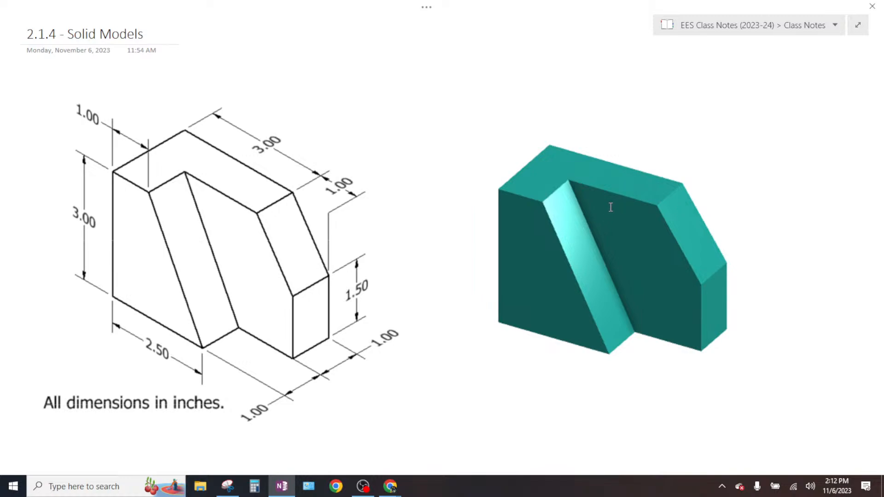
# - Move the dimensioned drawing and the teal part image lower on the page, leaving space beneath the title
pyautogui.click(229, 270)
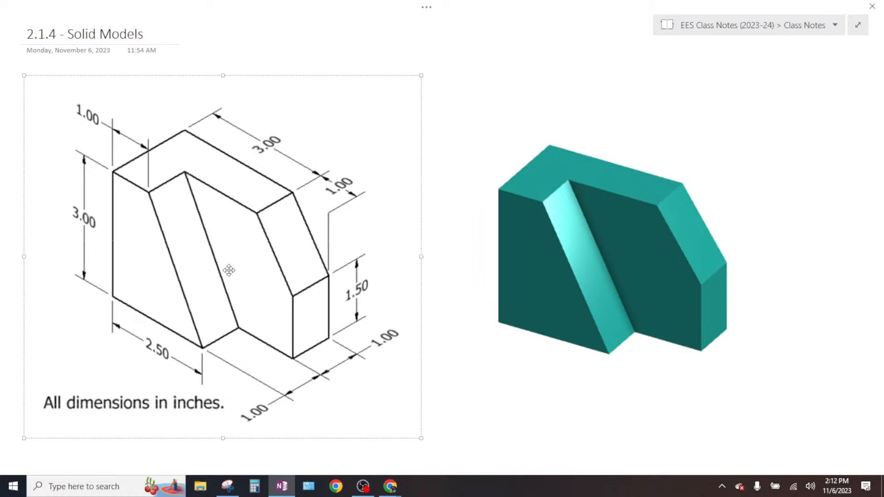
pyautogui.moveTo(229, 271); pyautogui.dragTo(229, 323)
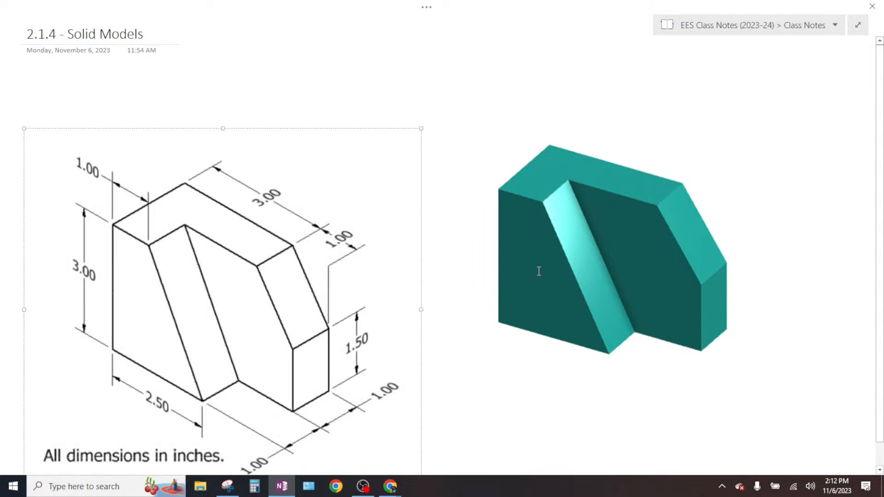
pyautogui.click(582, 253)
pyautogui.moveTo(586, 250); pyautogui.dragTo(588, 294)
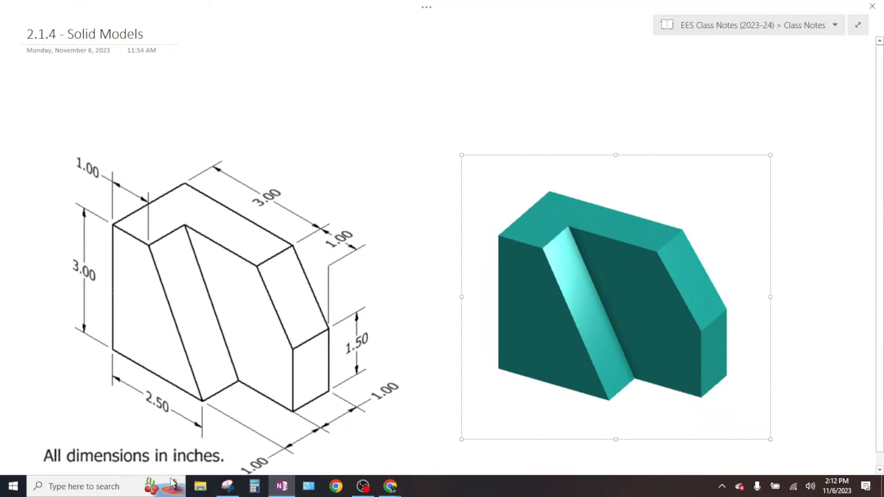
# - Switch to the Onshape 2.1.4 - Part 1 model and view the teal part enlarged in isometric view
pyautogui.click(391, 487)
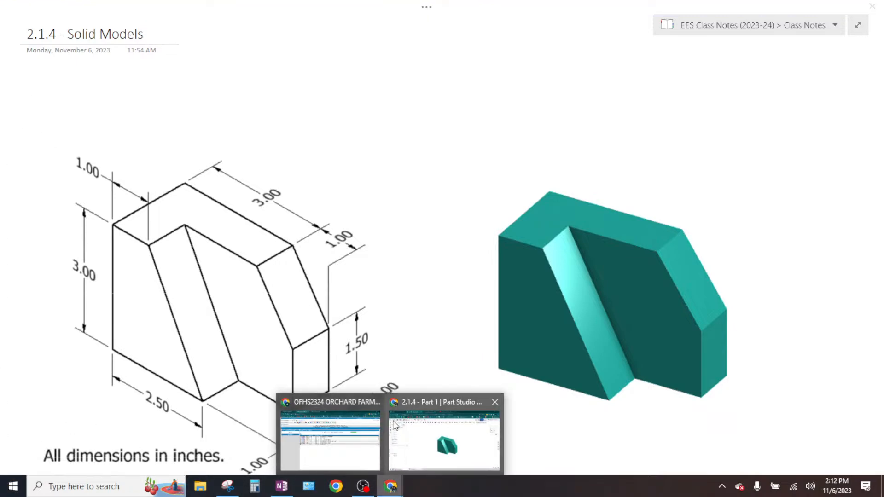
pyautogui.click(418, 440)
pyautogui.click(843, 151)
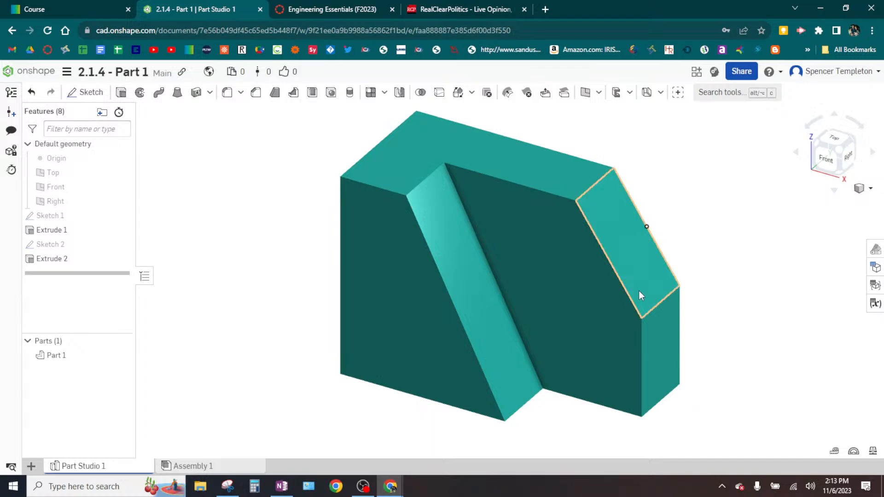
# - Switch to OneNote, open the 2.1.3 - Documenting Your Design page and copy the millimetre drawing of the hollow box
pyautogui.click(282, 486)
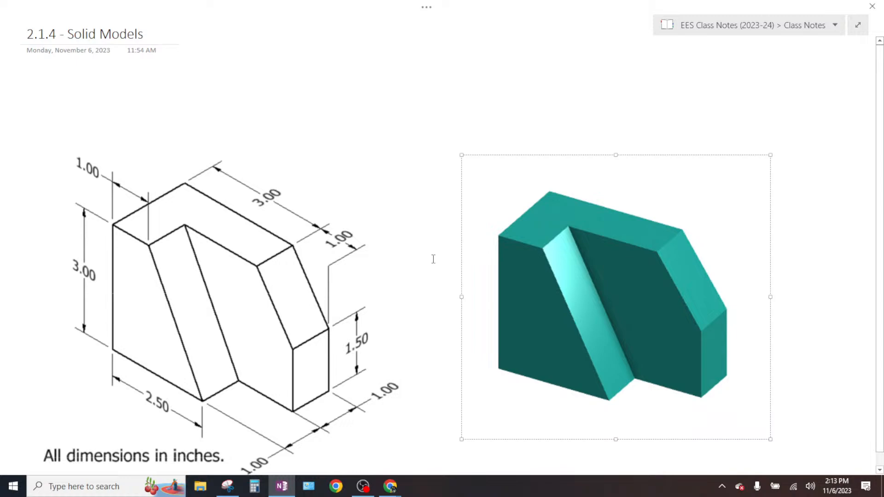
pyautogui.click(858, 25)
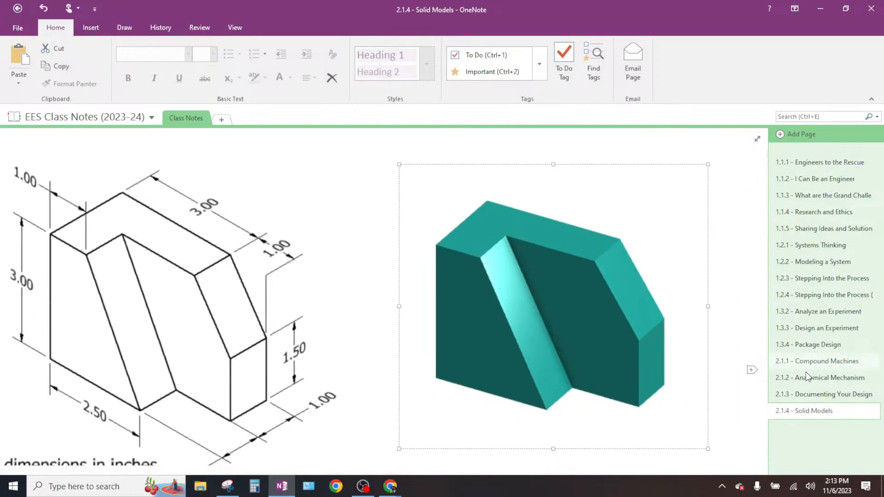
pyautogui.click(809, 395)
pyautogui.click(758, 139)
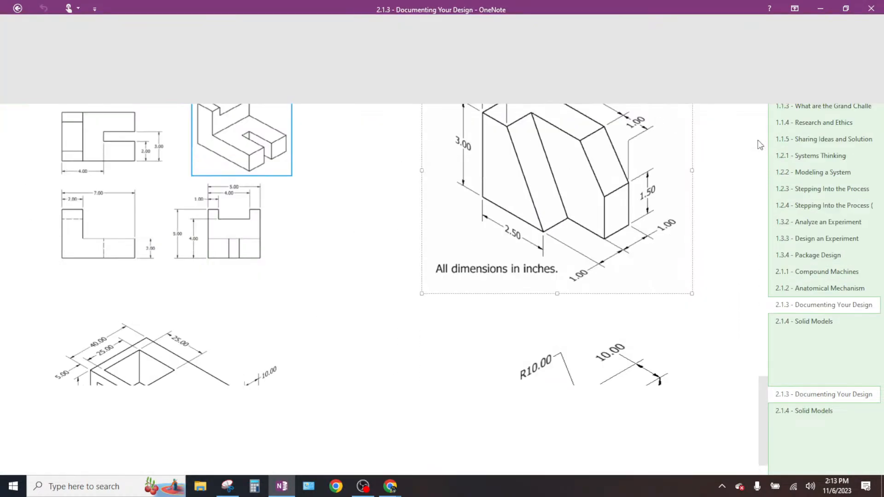
pyautogui.scroll(-2, 519, 229)
pyautogui.scroll(-1, 519, 229)
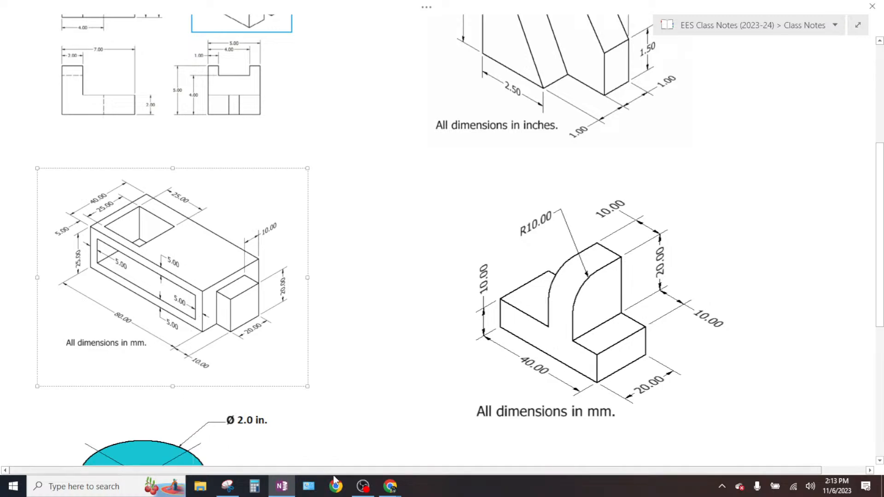
# - Return to OneNote's 2.1.4 - Solid Models page and paste the hollow box drawing below the inch drawing
pyautogui.click(390, 486)
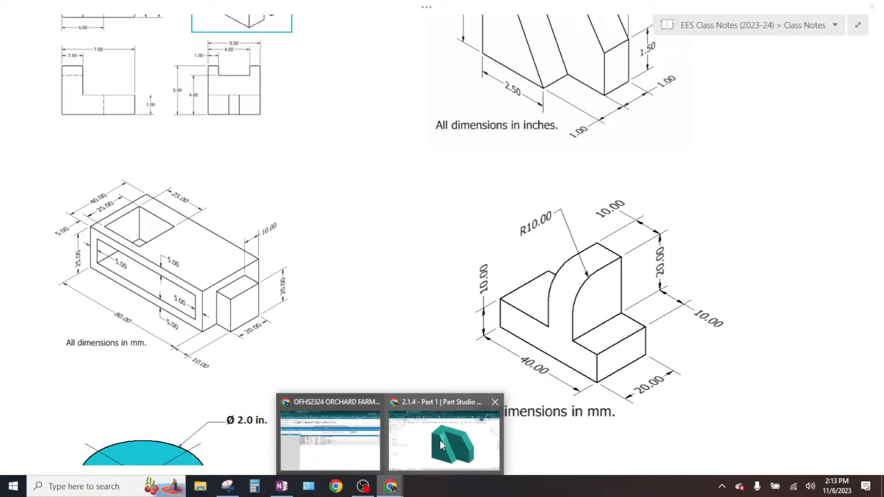
pyautogui.click(450, 424)
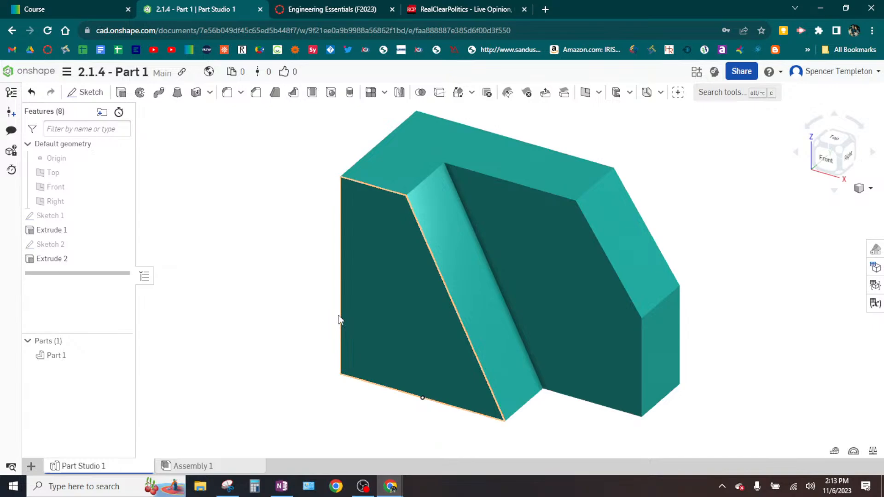
pyautogui.click(281, 487)
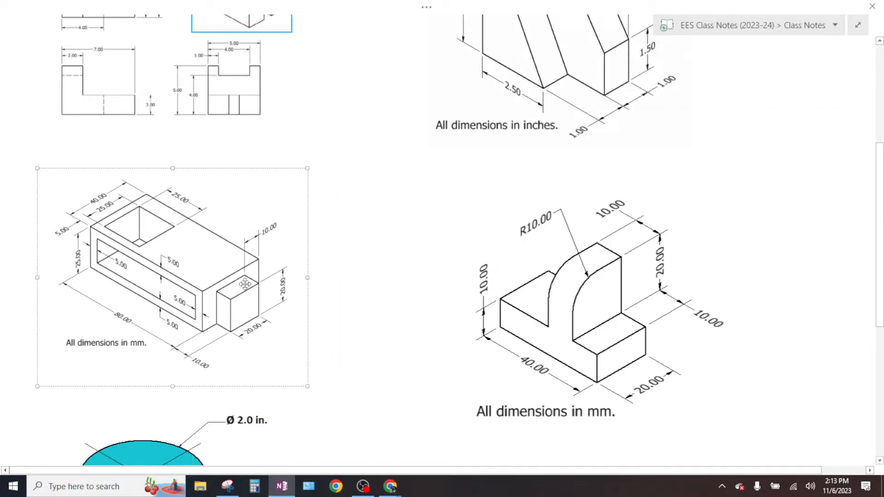
pyautogui.click(858, 25)
pyautogui.click(822, 410)
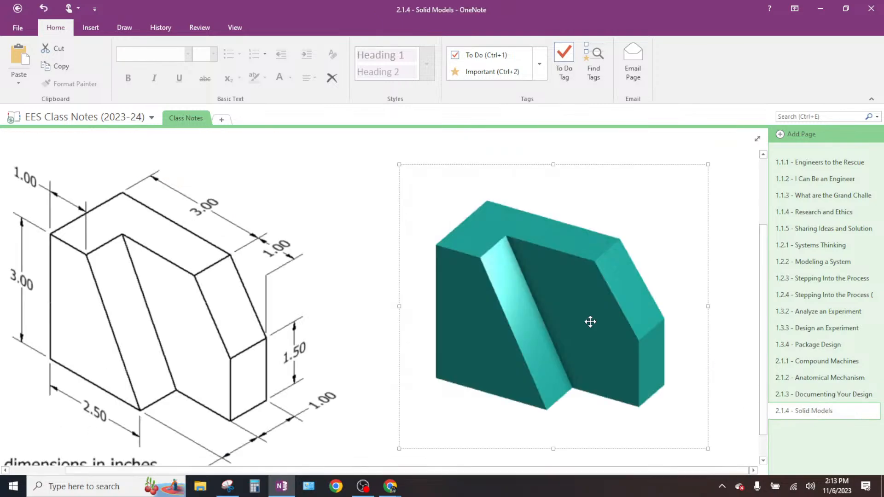
pyautogui.scroll(-1, 590, 320)
pyautogui.click(758, 138)
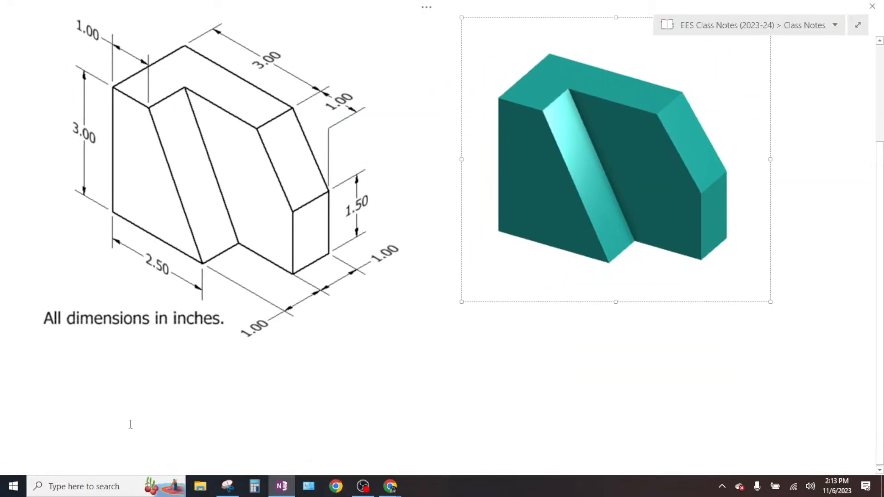
pyautogui.scroll(-4, 85, 417)
pyautogui.click(99, 411)
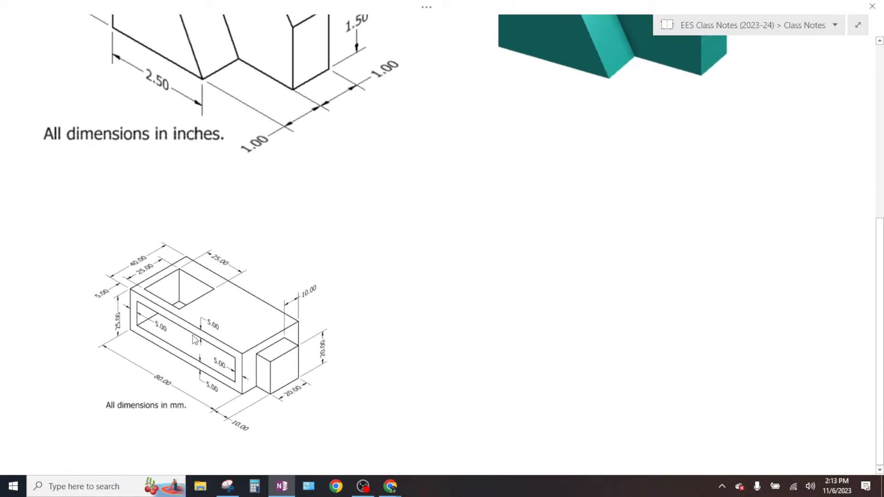
# - Move the hollow box drawing up beneath the inch drawing and enlarge it to about the same width
pyautogui.moveTo(211, 315); pyautogui.dragTo(173, 262)
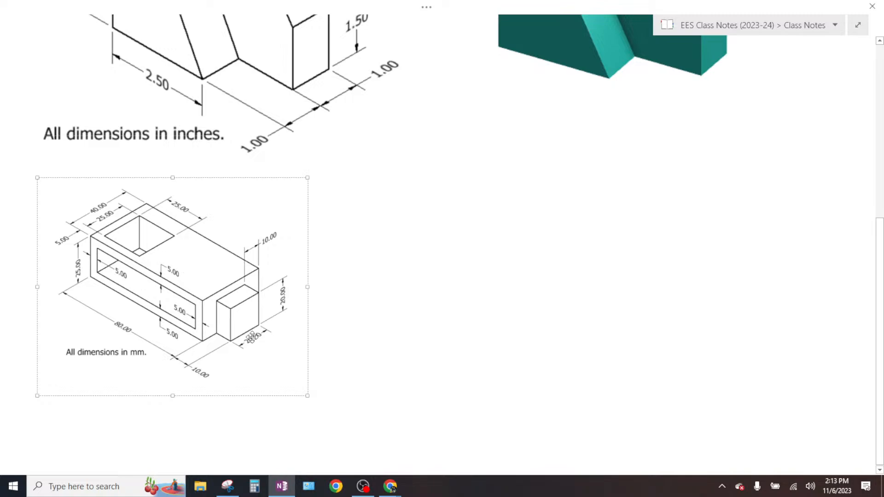
pyautogui.moveTo(306, 393); pyautogui.dragTo(430, 461)
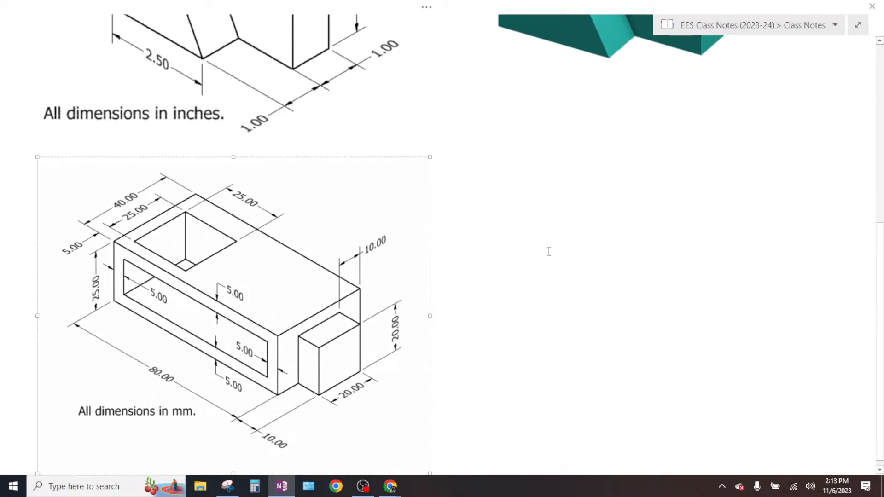
pyautogui.click(522, 208)
pyautogui.scroll(2, 540, 257)
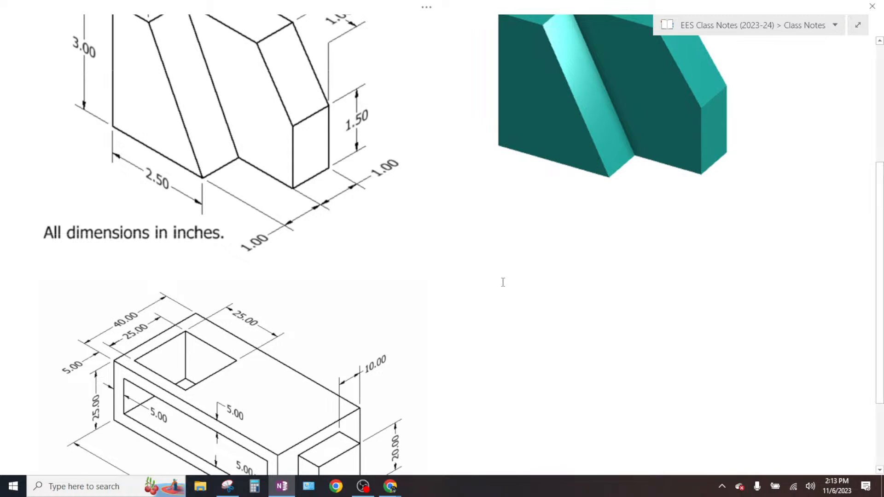
pyautogui.scroll(-5, 297, 297)
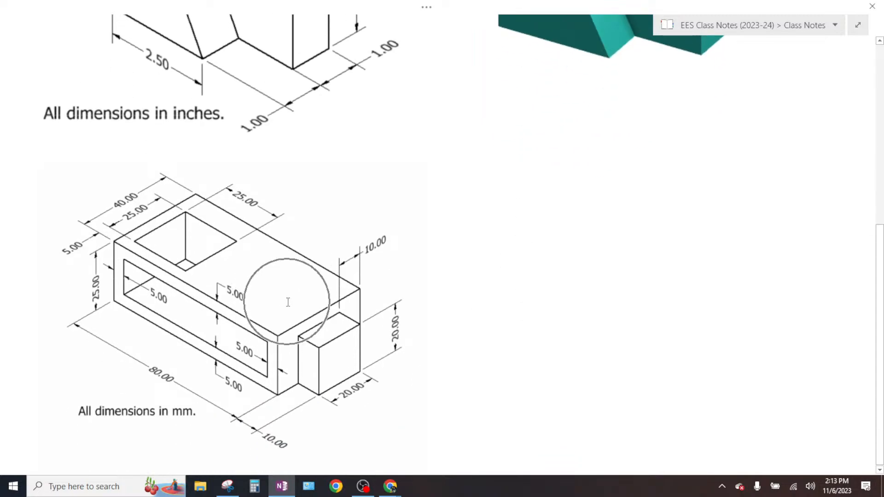
# - Switch to Onshape and leave the 2.1.4 - Part 1 model for the list of owned documents
pyautogui.moveTo(389, 483)
pyautogui.click(450, 449)
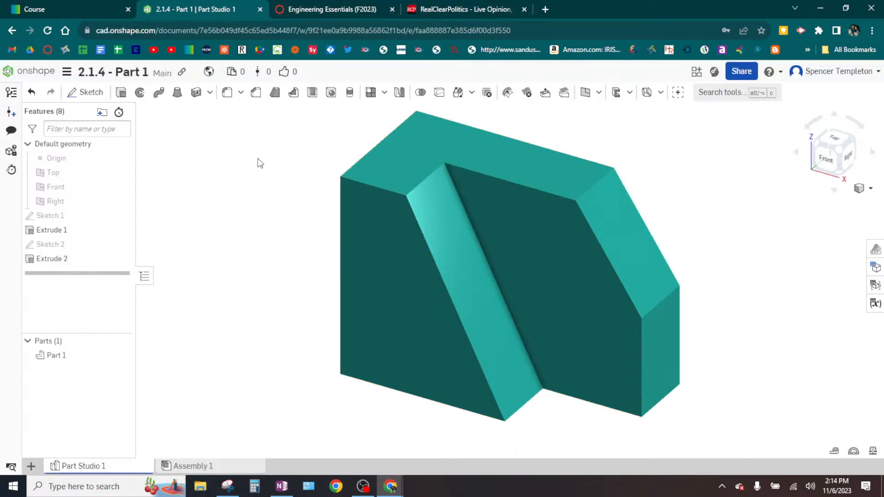
pyautogui.click(34, 73)
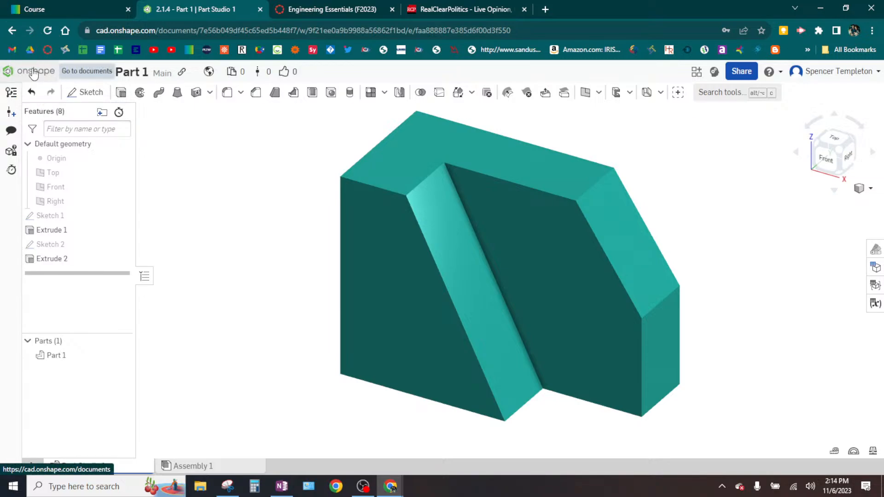
pyautogui.click(34, 73)
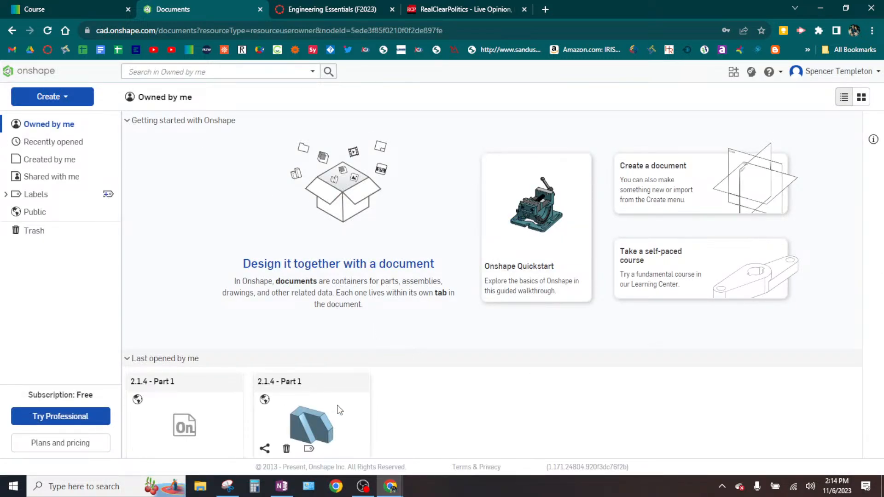
pyautogui.click(62, 96)
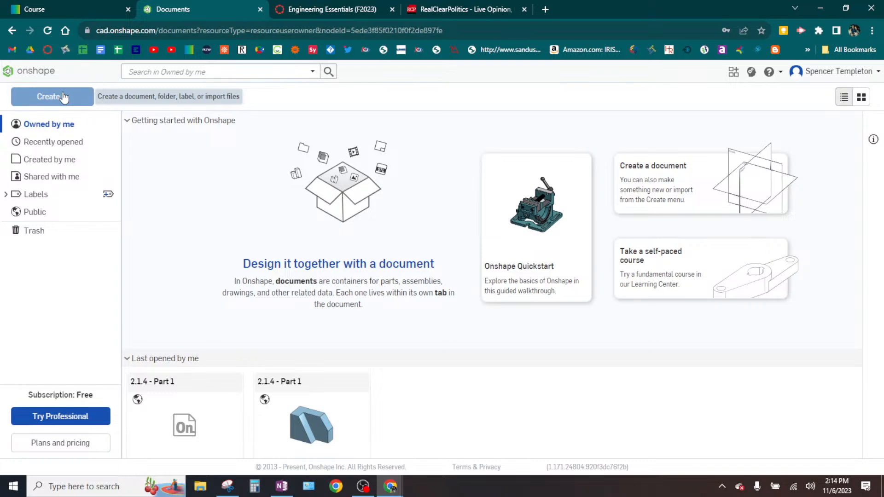
pyautogui.press('ctrl')
pyautogui.press('ctrl')
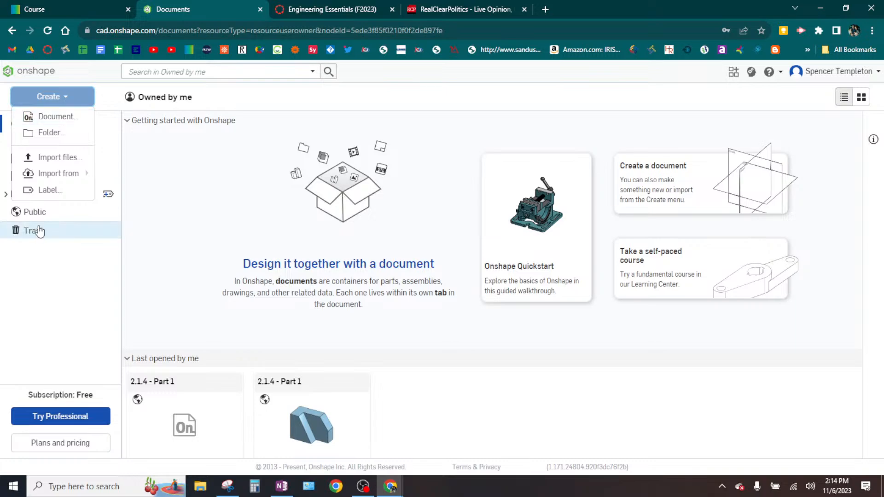
# - Switch to OneNote and compare the inch drawing and the millimetre hollow box drawing on the 2.1.4 - Solid Models page
pyautogui.click(284, 479)
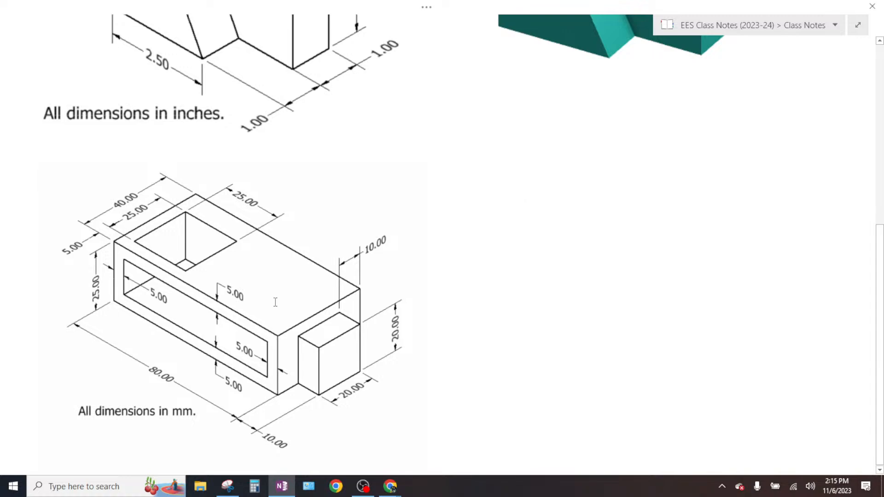
pyautogui.scroll(3, 274, 297)
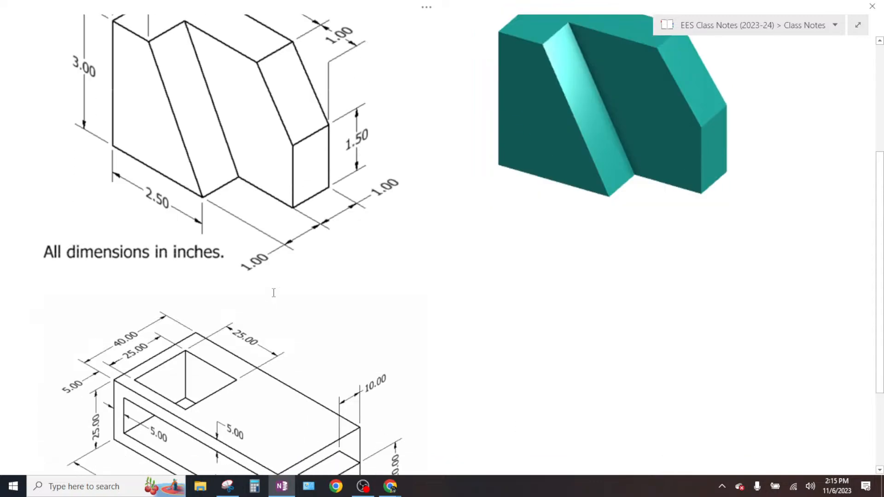
pyautogui.scroll(-3, 275, 297)
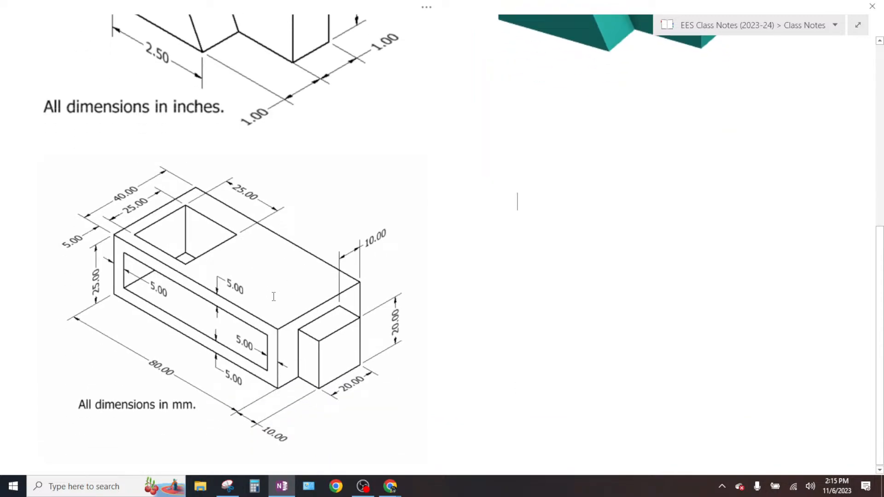
pyautogui.scroll(8, 273, 297)
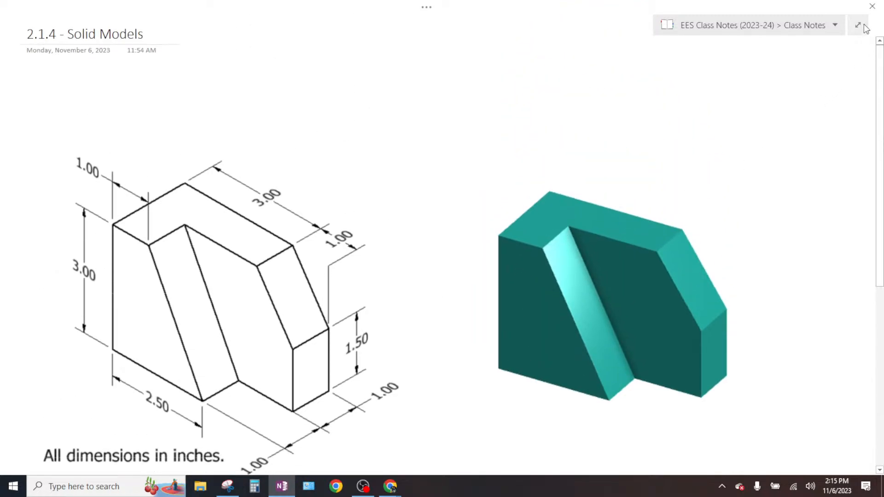
# - Exit the full-page view, open the 2.1.3 - Documenting Your Design page and examine its dimensioned part drawings
pyautogui.click(858, 26)
pyautogui.click(792, 394)
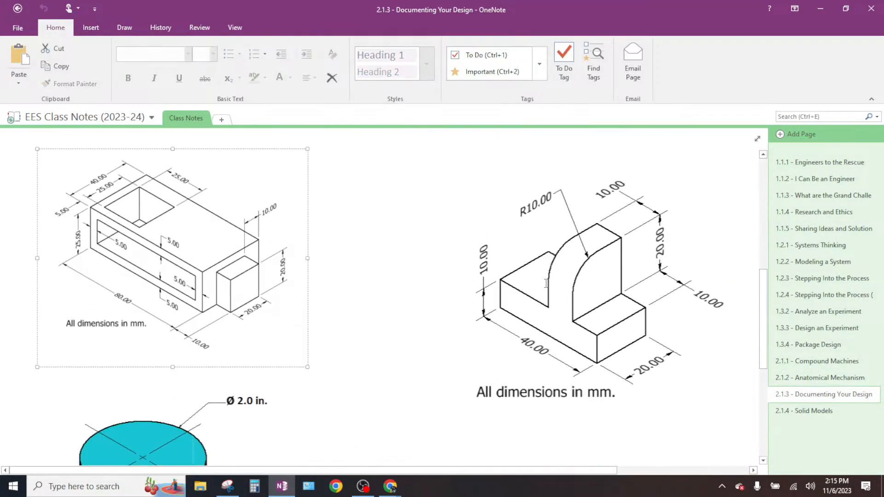
pyautogui.scroll(5, 546, 283)
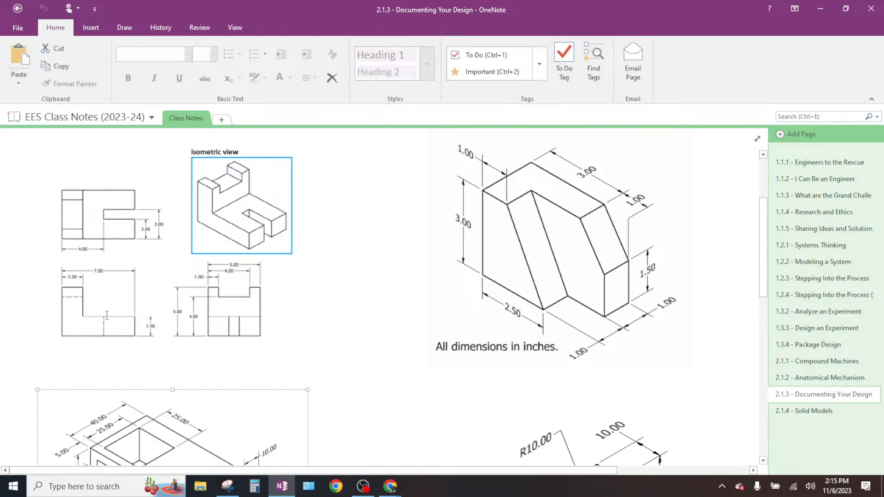
pyautogui.scroll(-3, 128, 347)
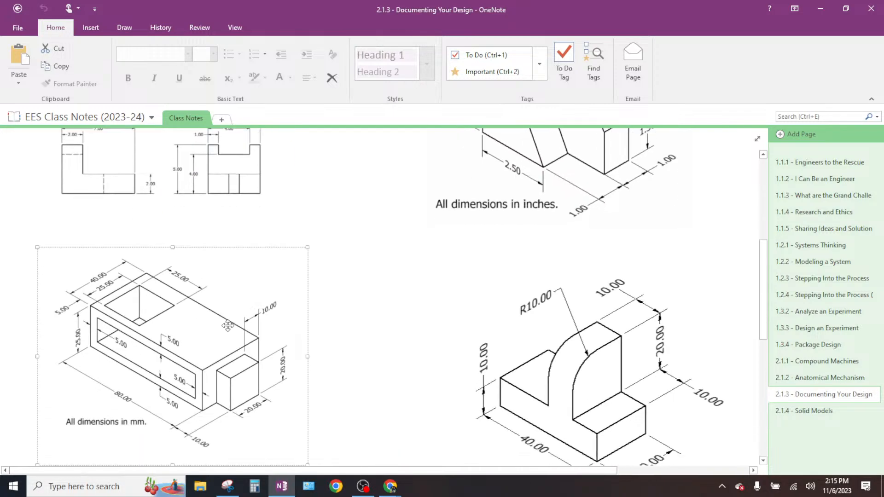
pyautogui.scroll(3, 451, 391)
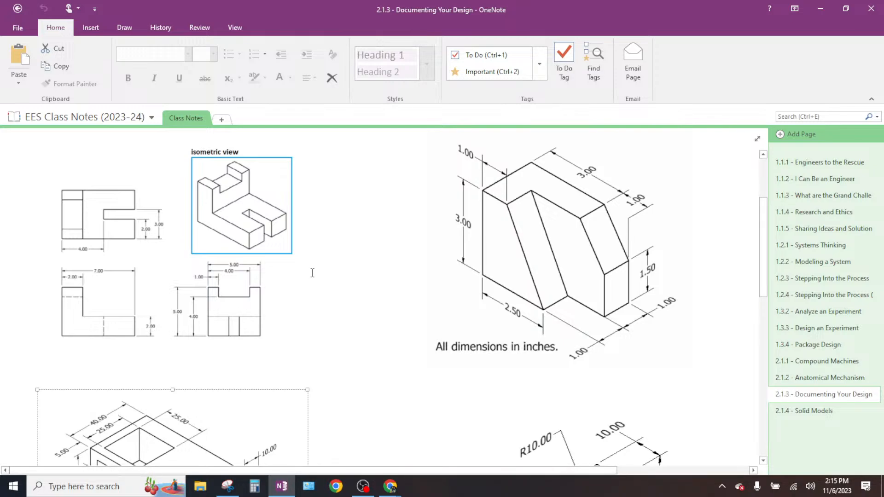
pyautogui.scroll(-6, 312, 273)
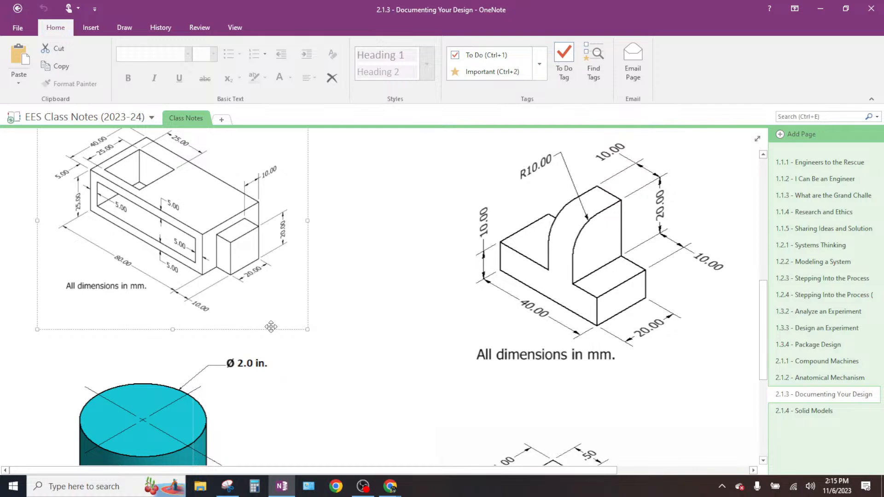
pyautogui.scroll(3, 271, 327)
pyautogui.scroll(2, 271, 327)
pyautogui.click(397, 295)
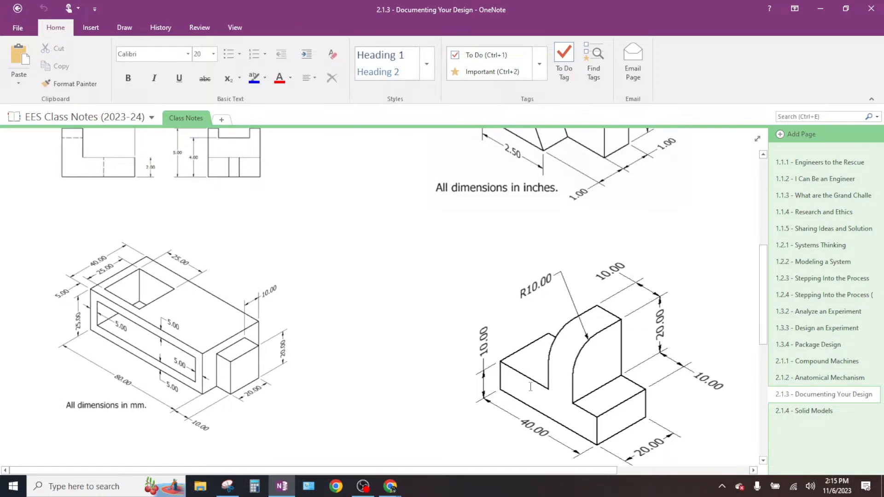
# - Return to the 2.1.4 - Solid Models page and examine the dimensions of the millimetre hollow box drawing
pyautogui.click(804, 417)
pyautogui.scroll(-10, 348, 325)
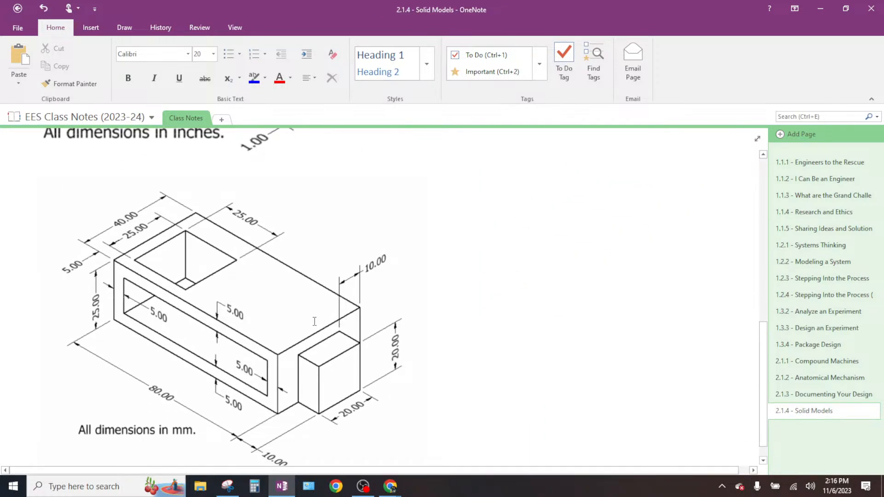
pyautogui.scroll(3, 294, 313)
pyautogui.scroll(-4, 293, 313)
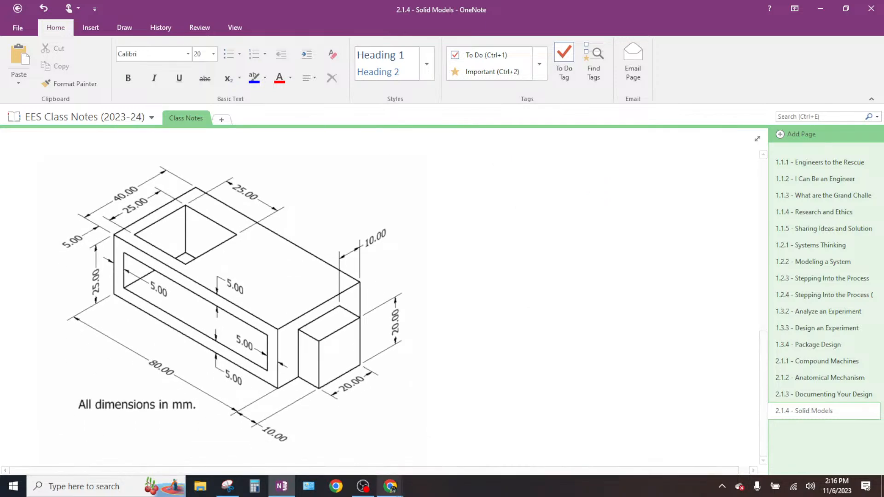
pyautogui.moveTo(361, 492)
pyautogui.moveTo(393, 491)
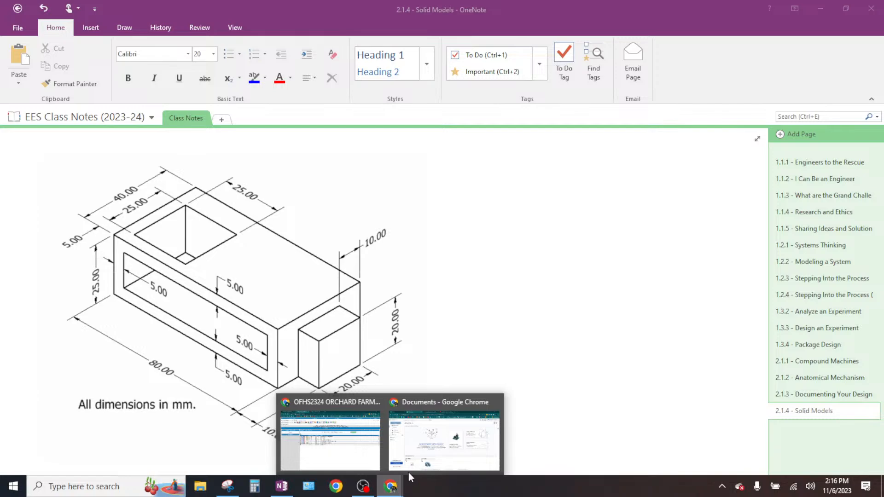
pyautogui.click(508, 279)
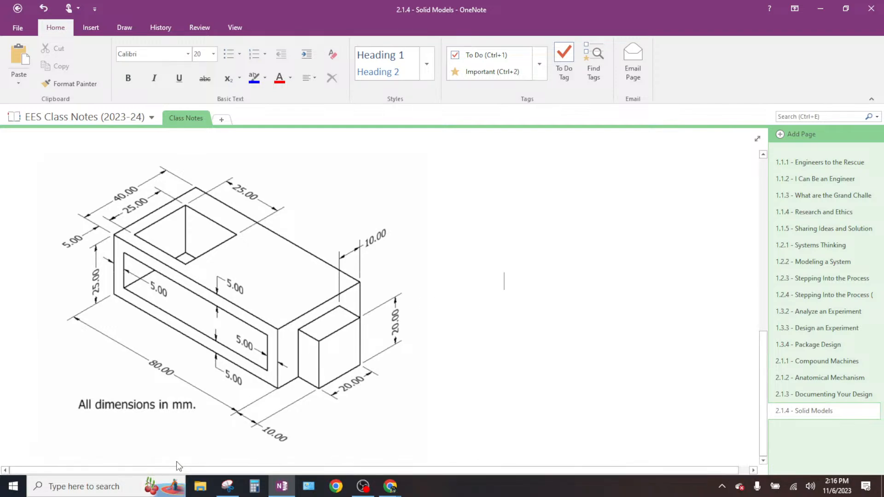
# - Switch to Onshape and create a new public document named "2.1.4 - Part 2"
pyautogui.click(391, 491)
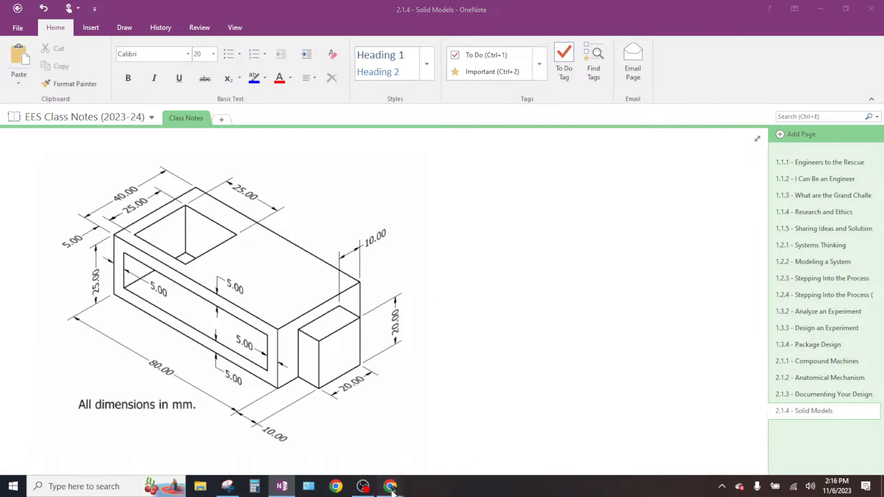
pyautogui.click(411, 428)
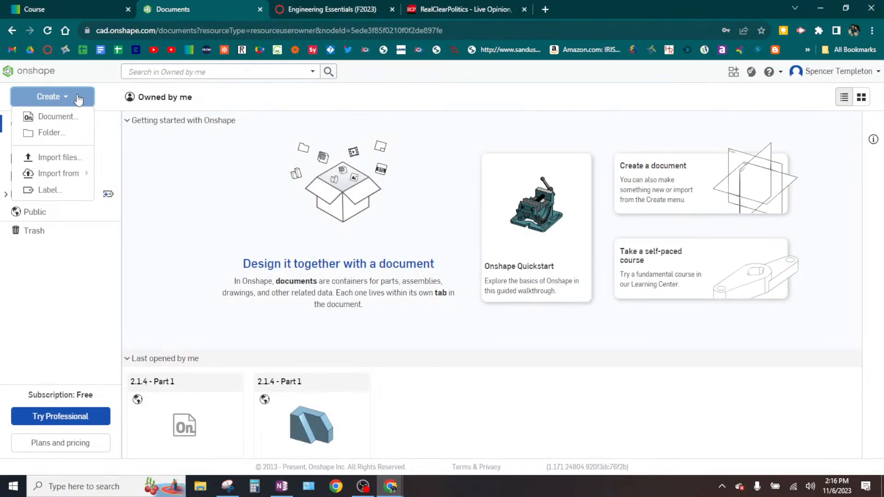
pyautogui.click(50, 95)
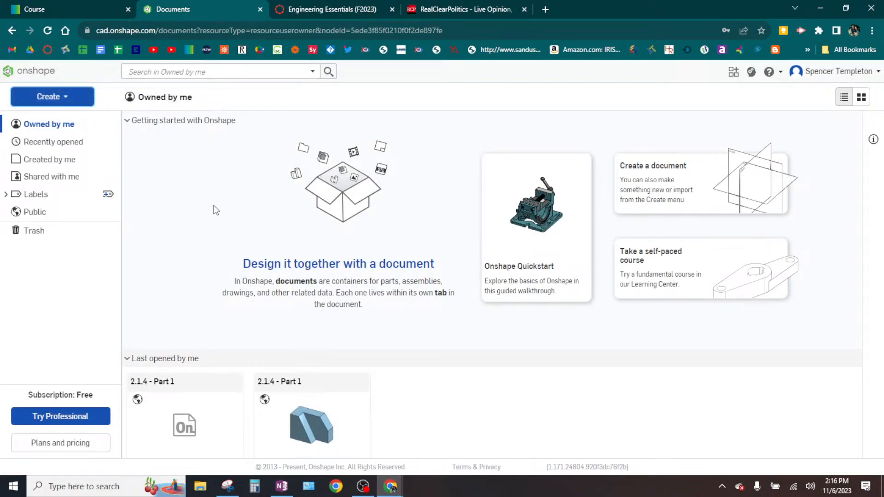
pyautogui.click(65, 95)
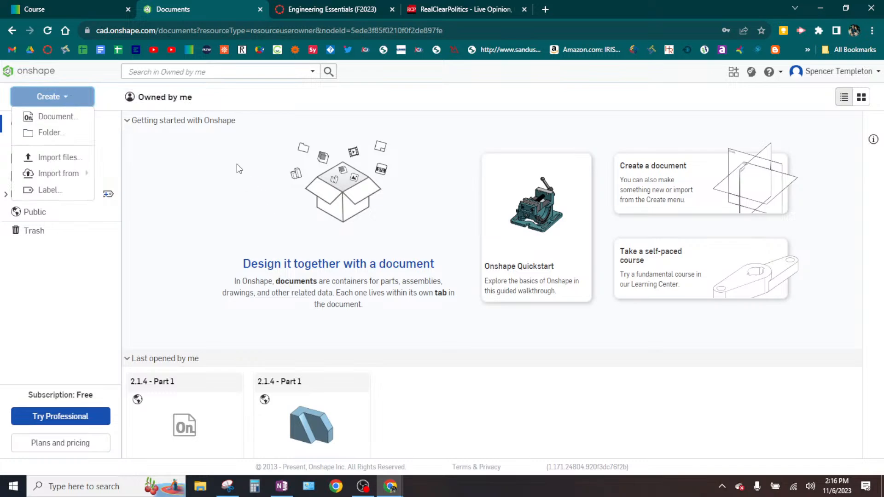
pyautogui.click(60, 116)
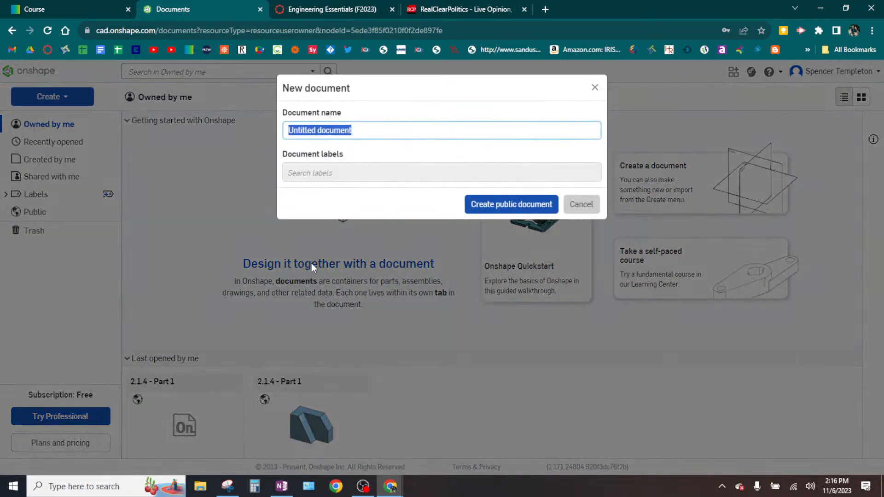
pyautogui.write('2.1.4')
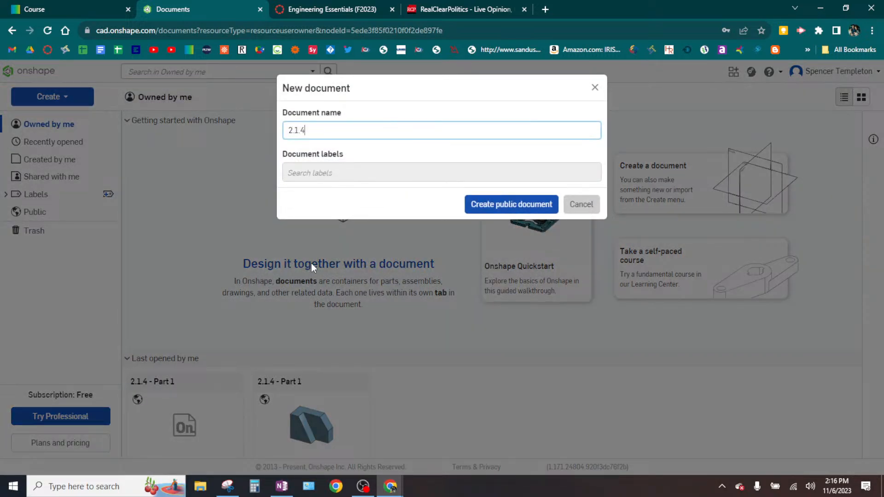
pyautogui.write(' - Part 2')
pyautogui.press('Return')
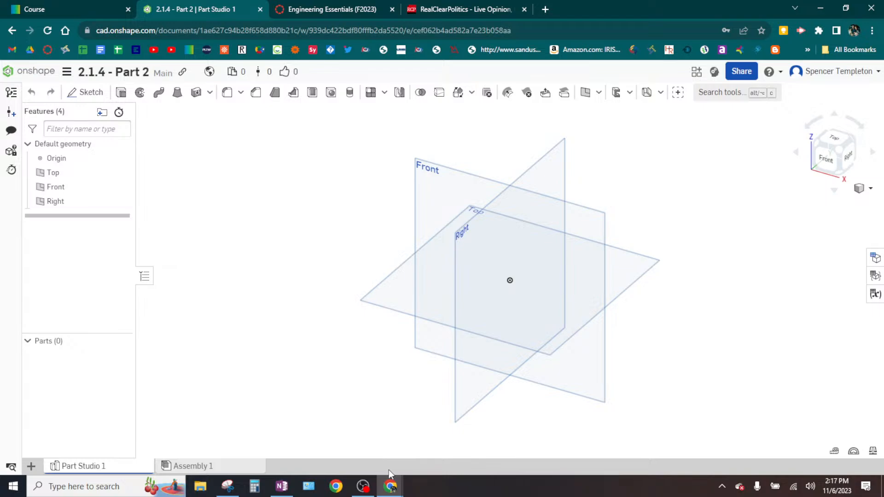
# - Check the hollow box's dimensions in OneNote and return to the 2.1.4 - Part 2 document in Onshape
pyautogui.click(391, 486)
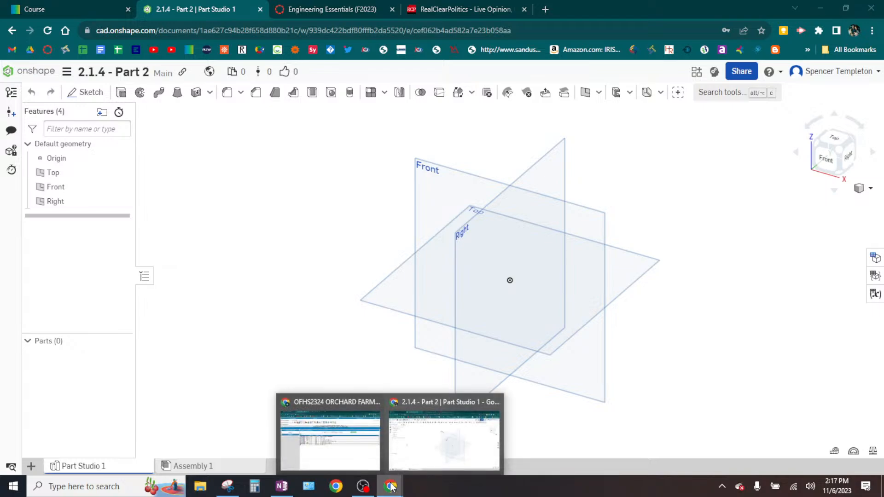
pyautogui.click(413, 447)
pyautogui.click(283, 485)
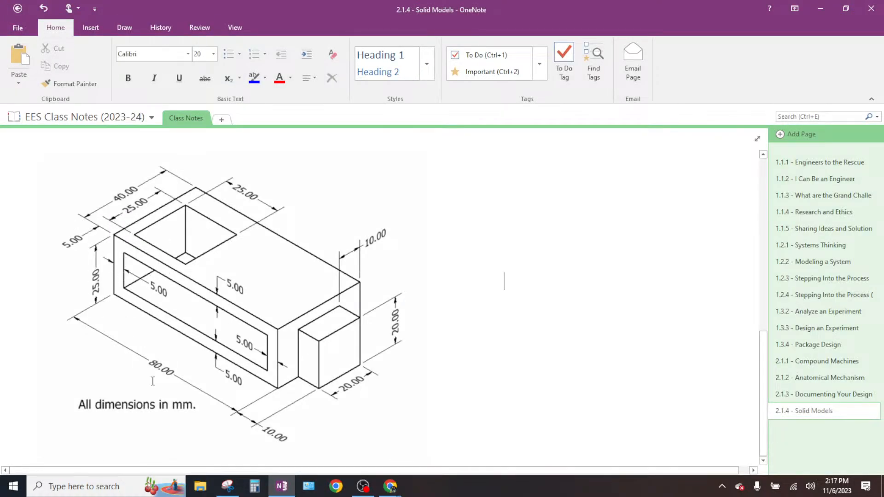
pyautogui.click(391, 487)
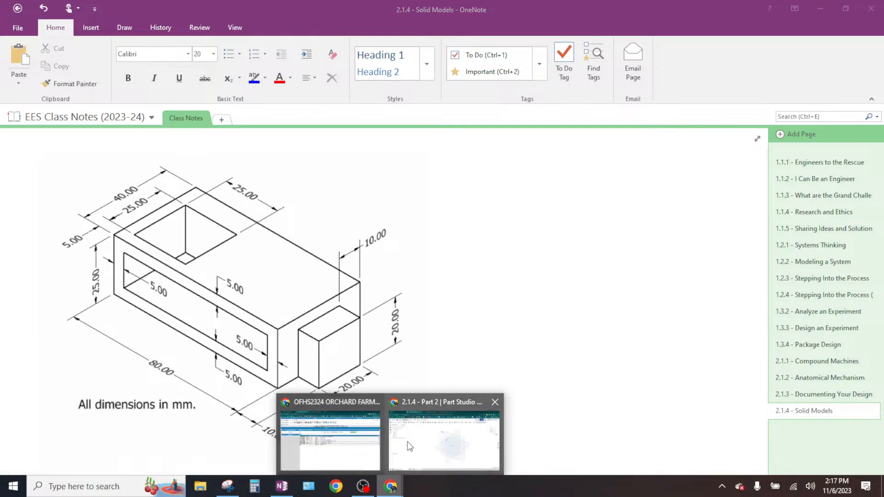
pyautogui.click(408, 443)
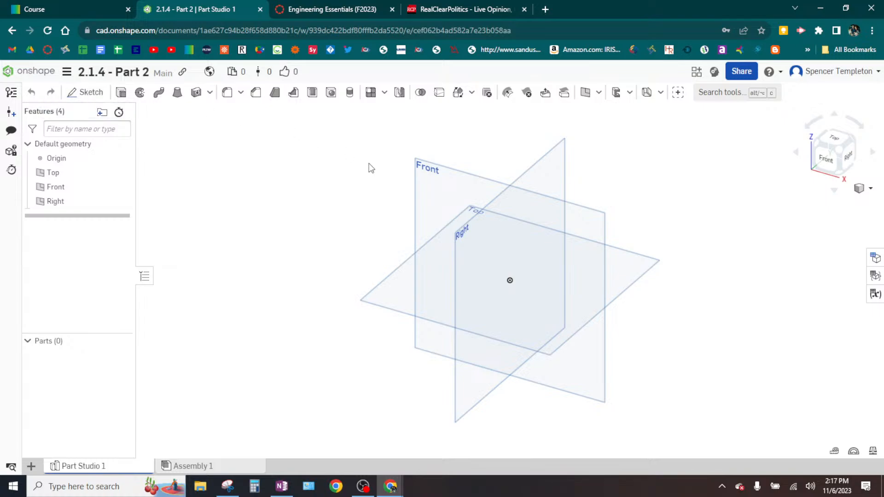
# - Start a sketch on the Front plane and draw a corner rectangle from the origin, about 3.7 in wide by 1.3 in high
pyautogui.hotkey('shift', 's')
pyautogui.click(439, 164)
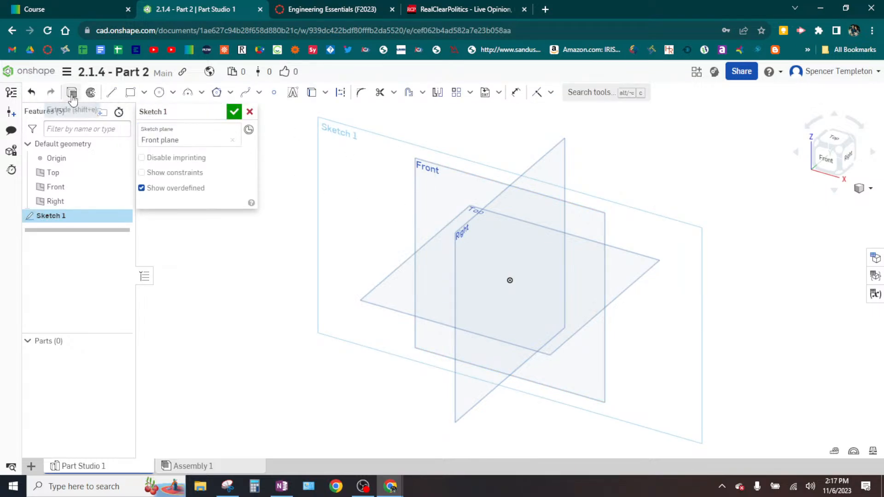
pyautogui.click(130, 93)
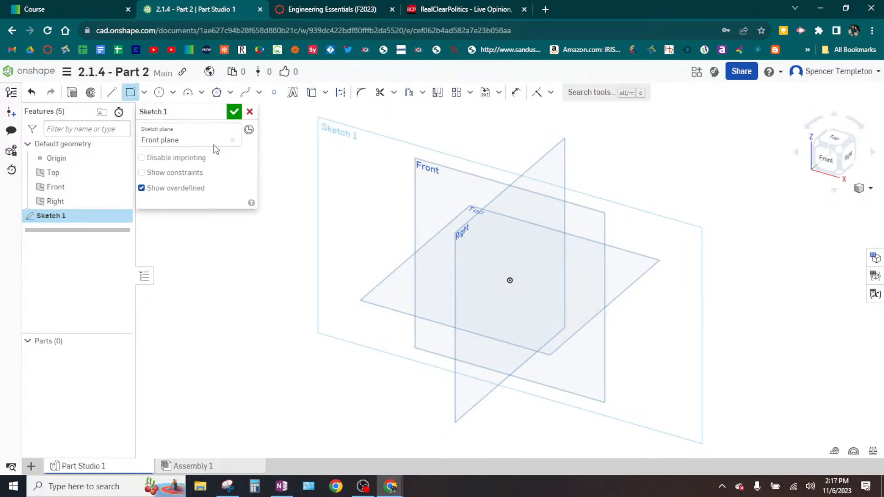
pyautogui.click(130, 98)
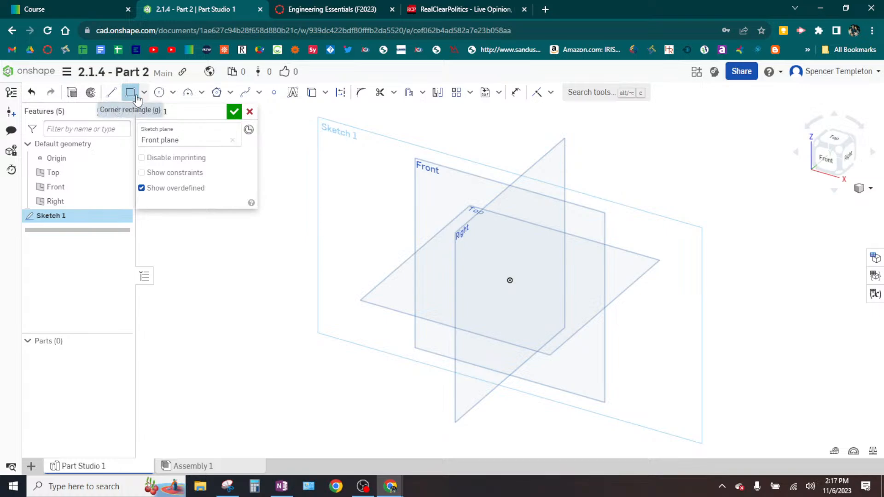
pyautogui.click(133, 98)
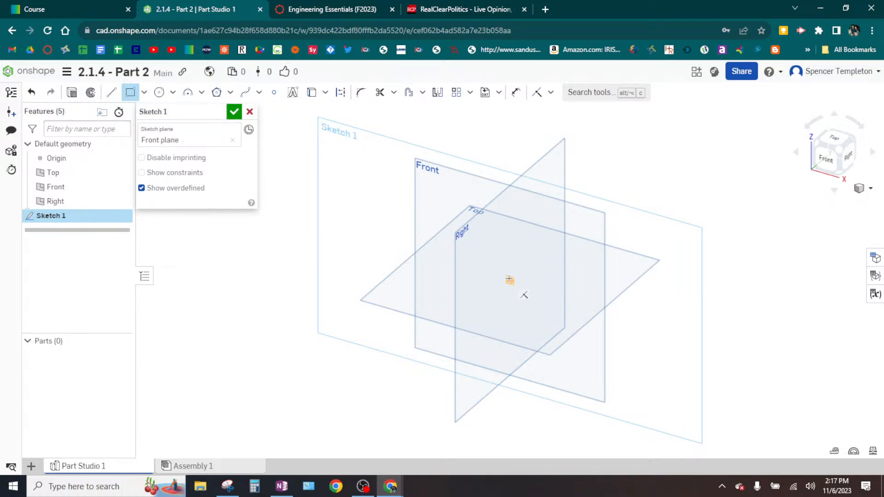
pyautogui.click(819, 160)
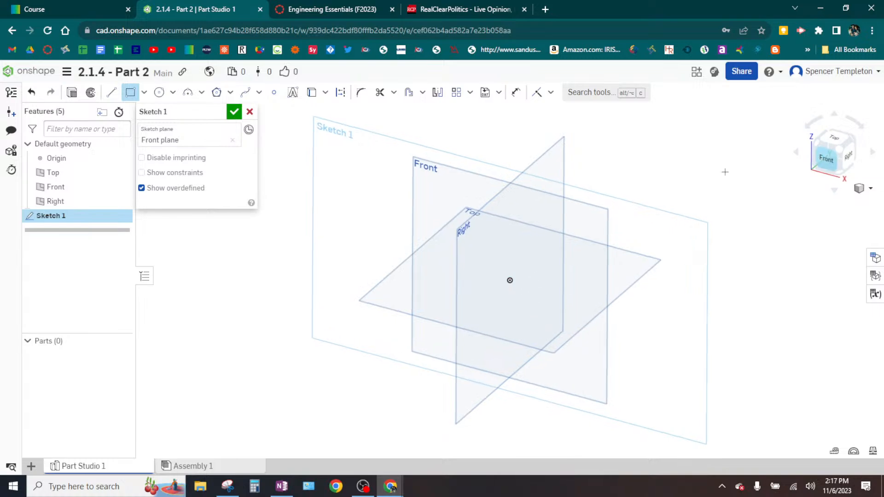
pyautogui.click(510, 280)
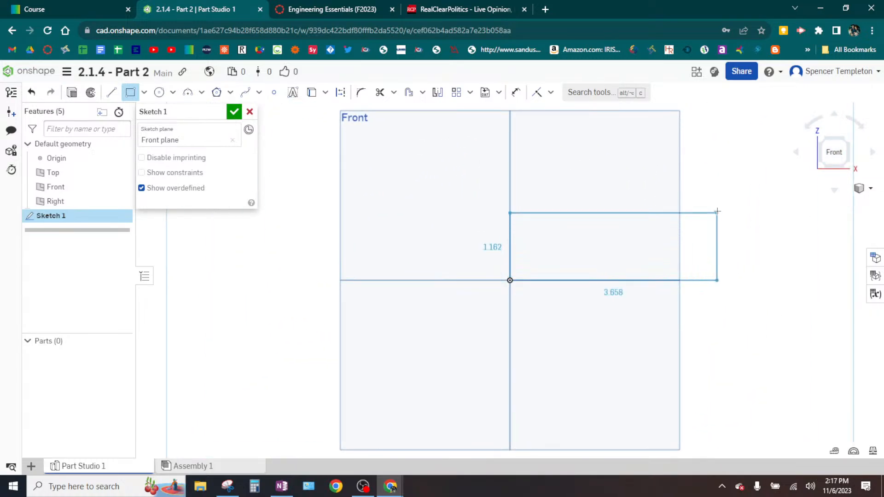
pyautogui.click(721, 207)
pyautogui.press('Escape')
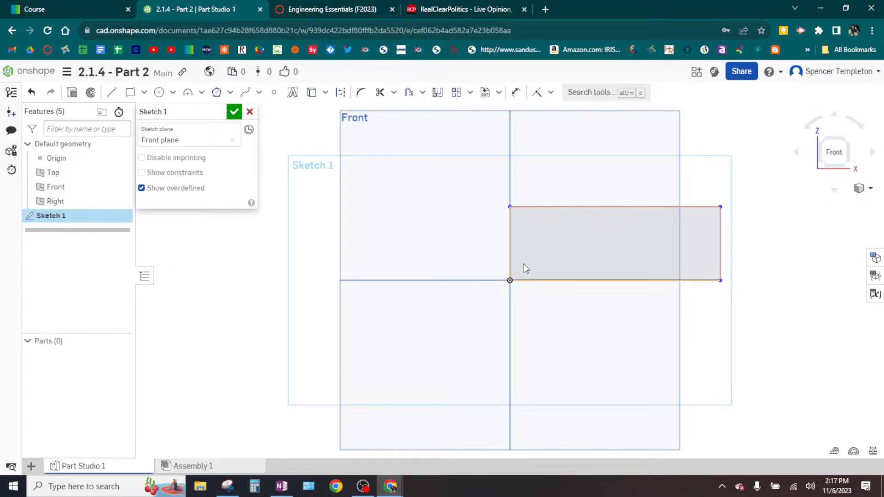
# - Dimension the rectangle's vertical edge at the origin as 25 and place the dimension clear of the edge
pyautogui.click(515, 92)
pyautogui.click(509, 243)
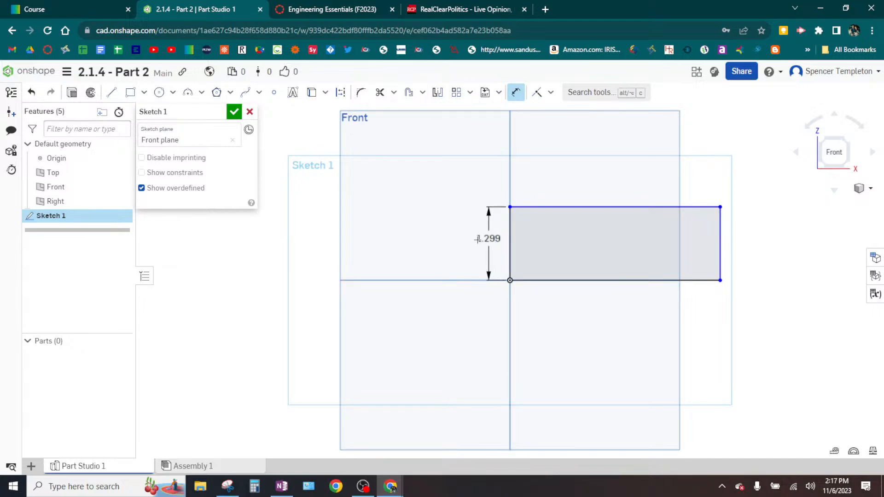
pyautogui.click(498, 242)
pyautogui.write('2')
pyautogui.press('Return')
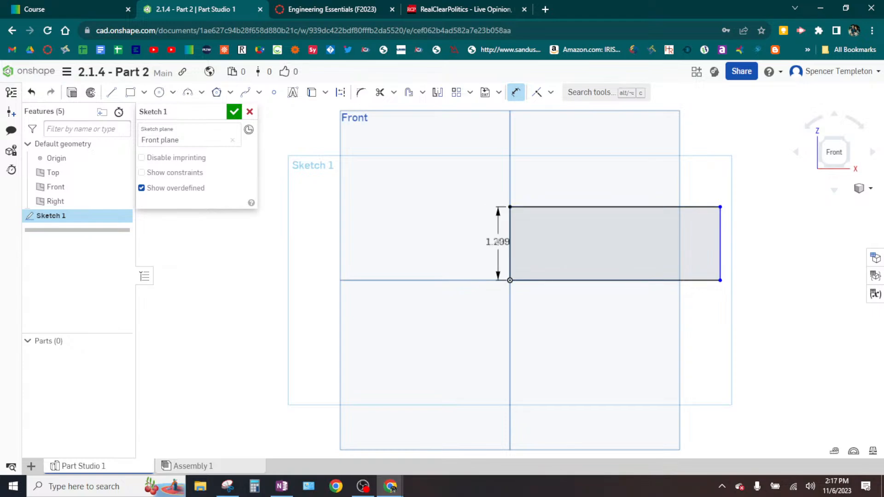
pyautogui.scroll(-5, 505, 242)
pyautogui.scroll(-3, 504, 239)
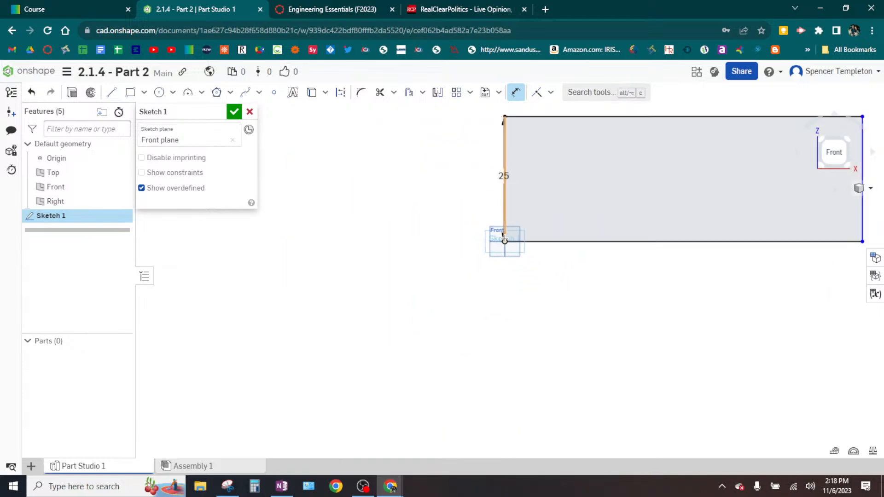
pyautogui.moveTo(562, 205); pyautogui.dragTo(328, 334, button='middle')
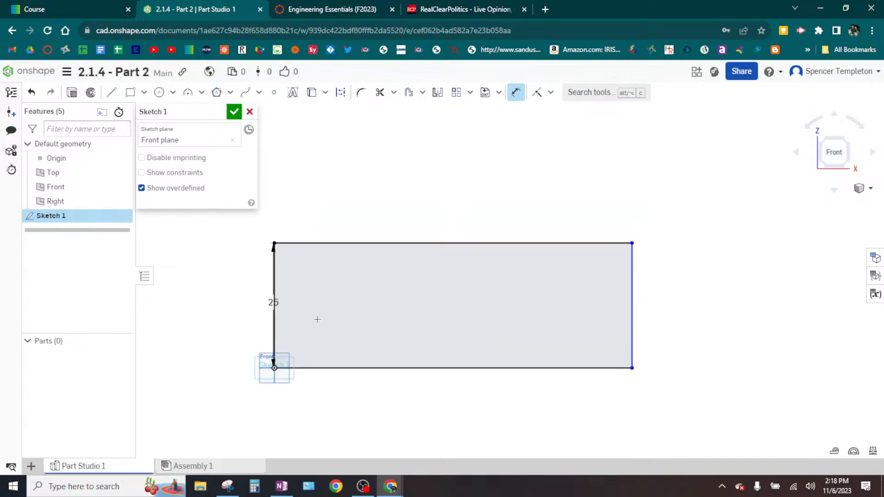
pyautogui.press('Escape')
pyautogui.moveTo(272, 303); pyautogui.dragTo(263, 305)
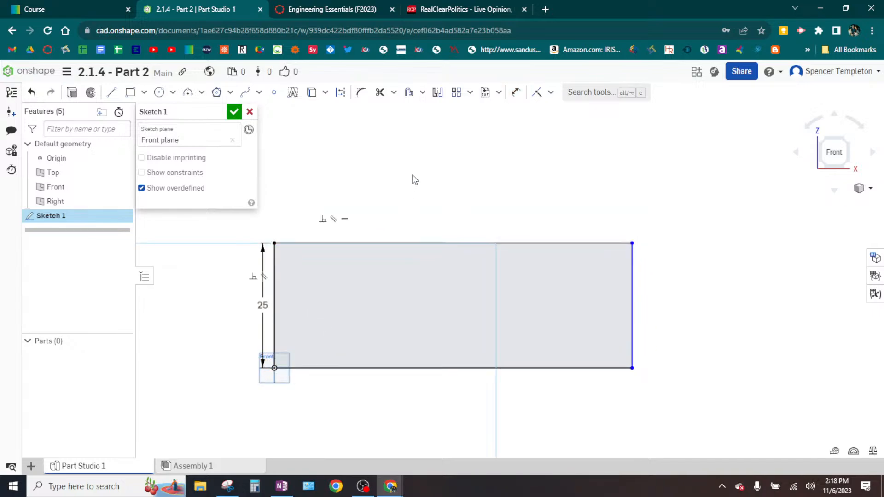
# - Dimension the rectangle's lower edge as 80 and finish the sketch
pyautogui.click(516, 92)
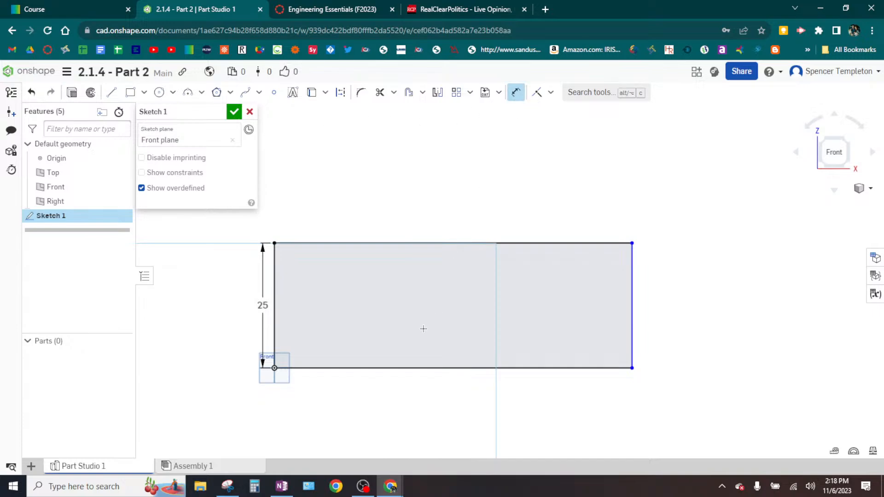
pyautogui.click(405, 368)
pyautogui.click(410, 382)
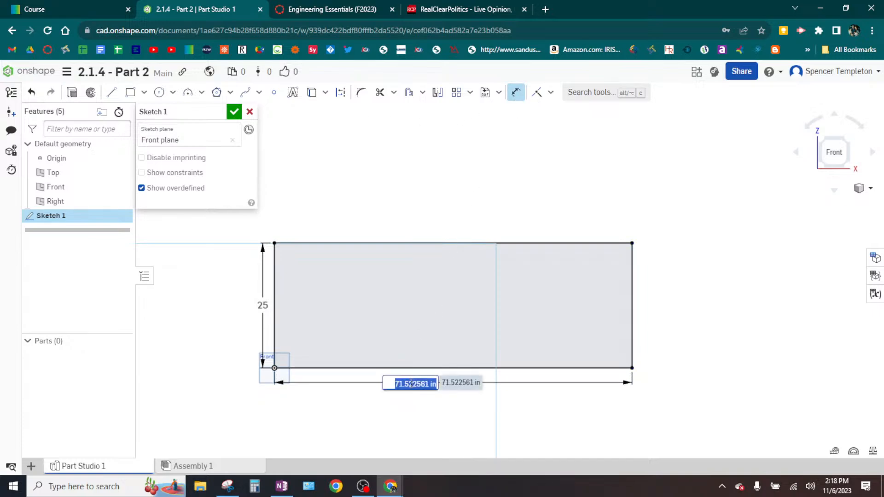
pyautogui.write('80')
pyautogui.press('Return')
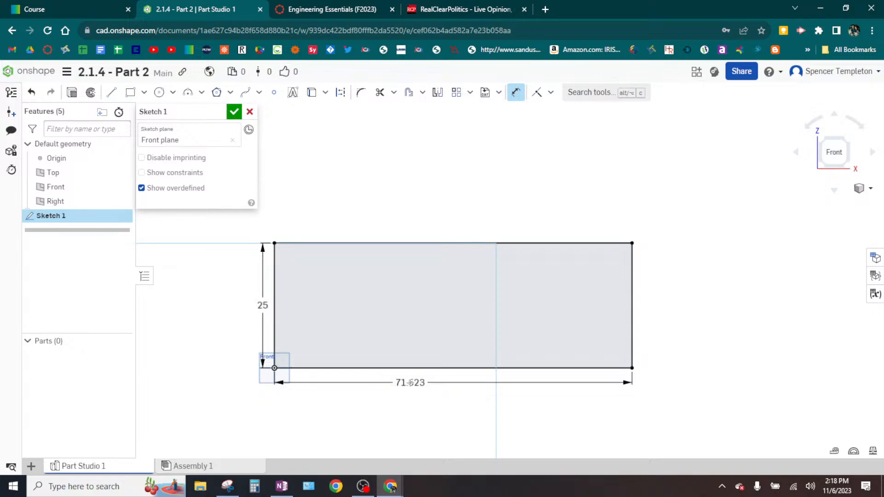
pyautogui.click(233, 112)
# - Check the box's depth in the OneNote drawing and extrude the sketched rectangle in Onshape as a new solid to a blind depth of 40
pyautogui.click(120, 93)
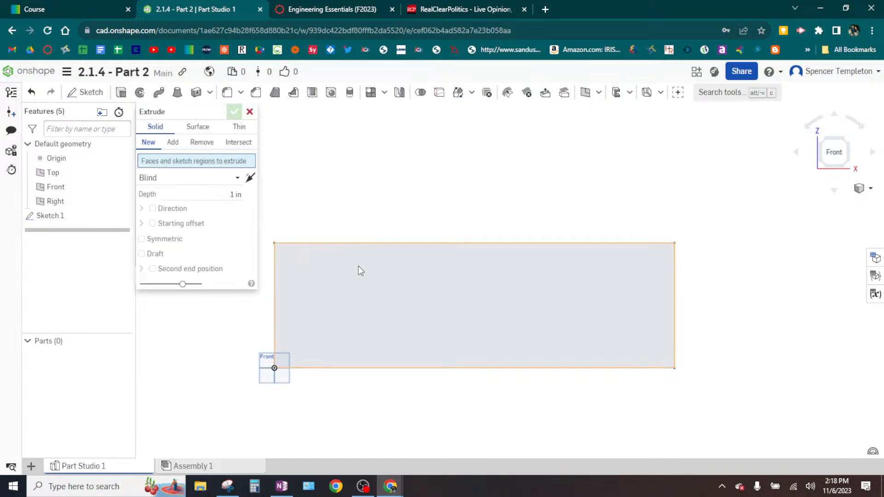
pyautogui.click(390, 284)
pyautogui.hotkey('alt', 'Tab')
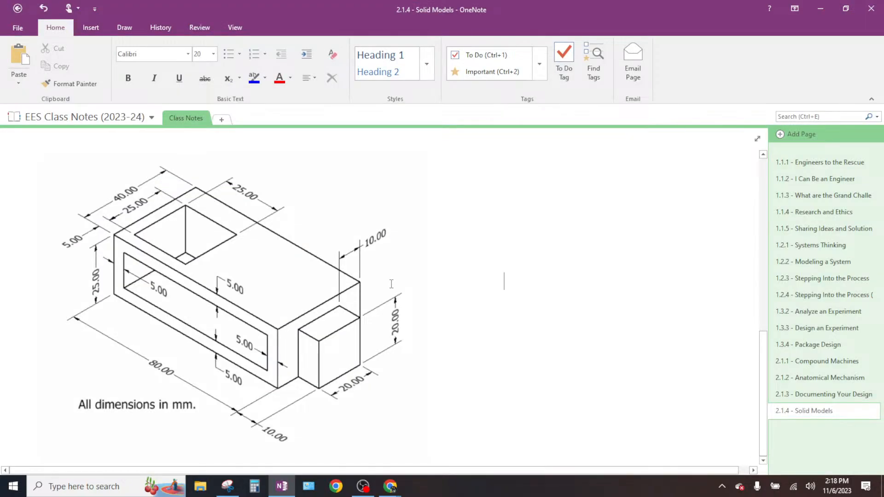
pyautogui.click(138, 186)
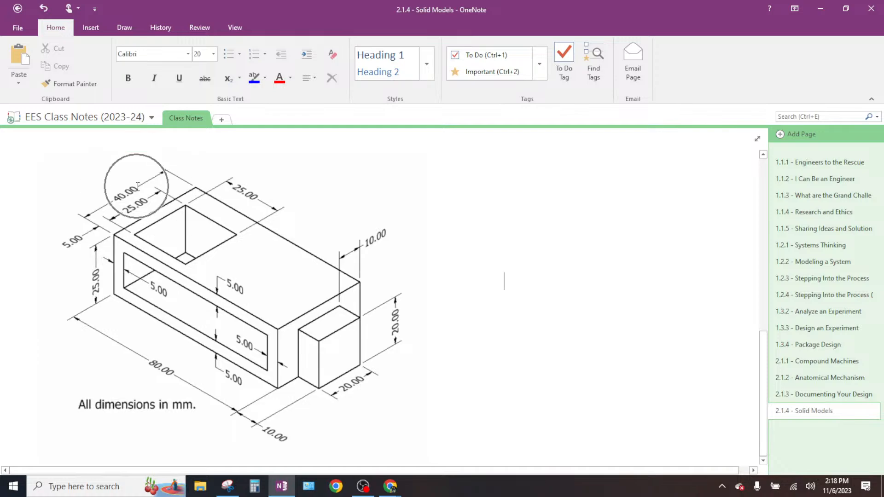
pyautogui.hotkey('alt', 'Tab')
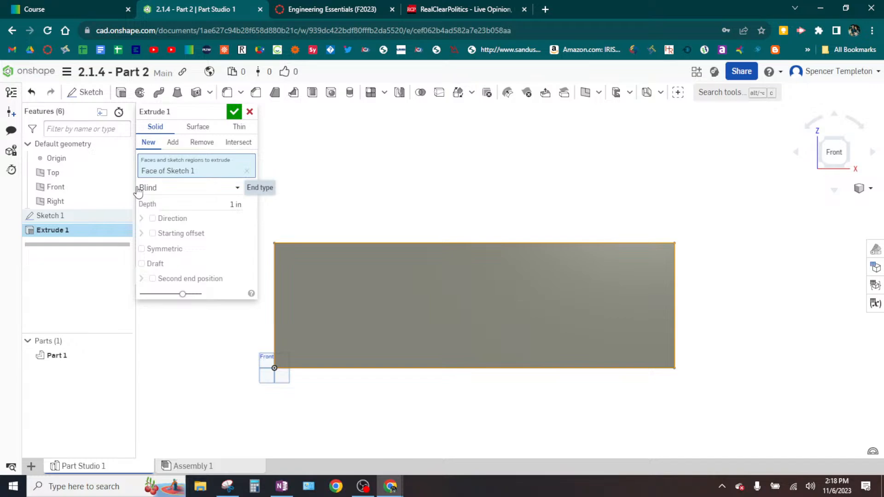
pyautogui.click(234, 206)
pyautogui.write('10')
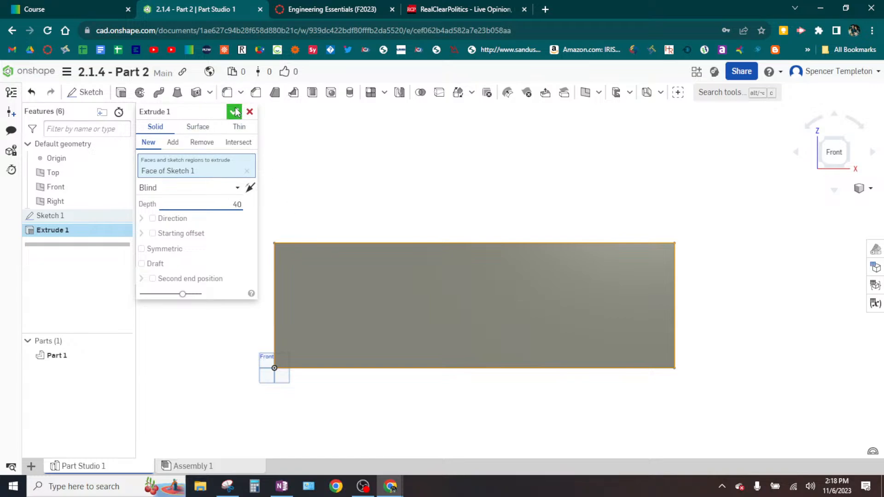
pyautogui.click(236, 114)
pyautogui.click(234, 111)
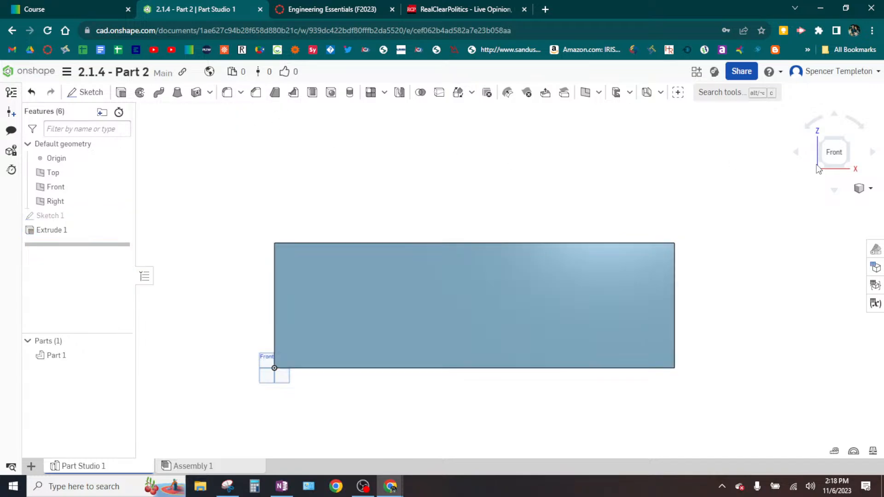
# - Inspect the extruded block in isometric view, compare it with the hollow box drawing in OneNote and return to Onshape
pyautogui.click(846, 142)
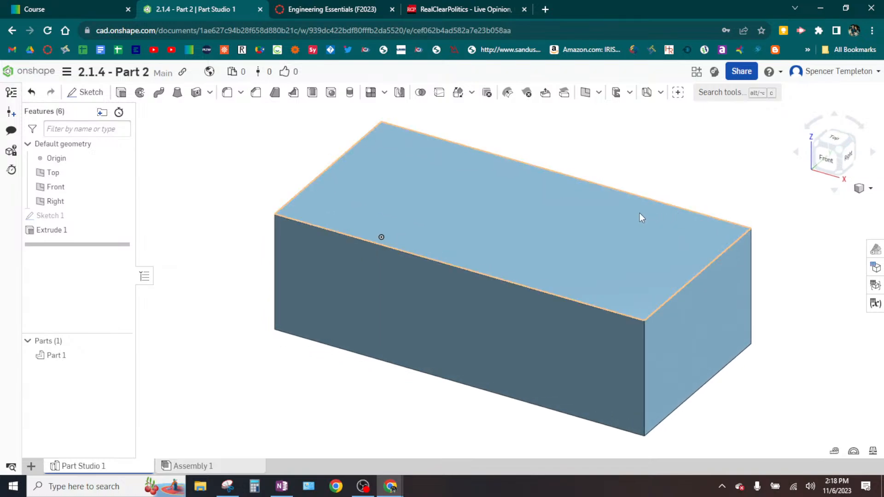
pyautogui.scroll(-3, 596, 206)
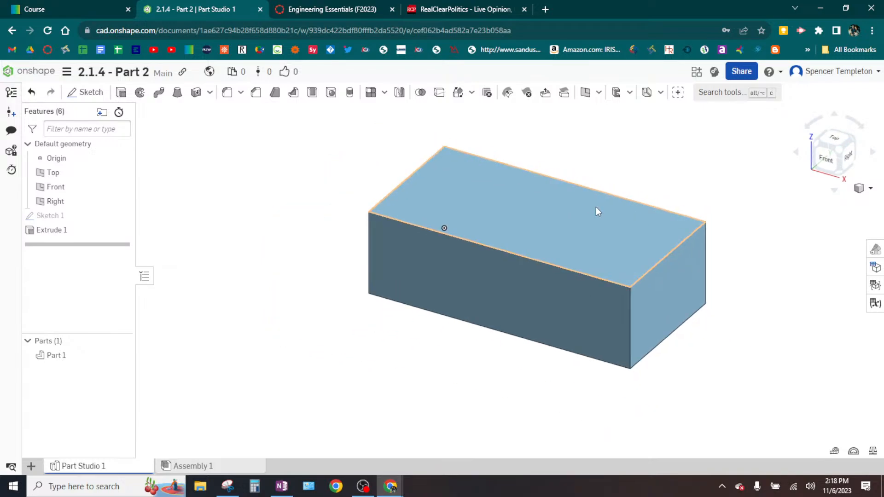
pyautogui.moveTo(596, 206); pyautogui.dragTo(446, 221, button='middle')
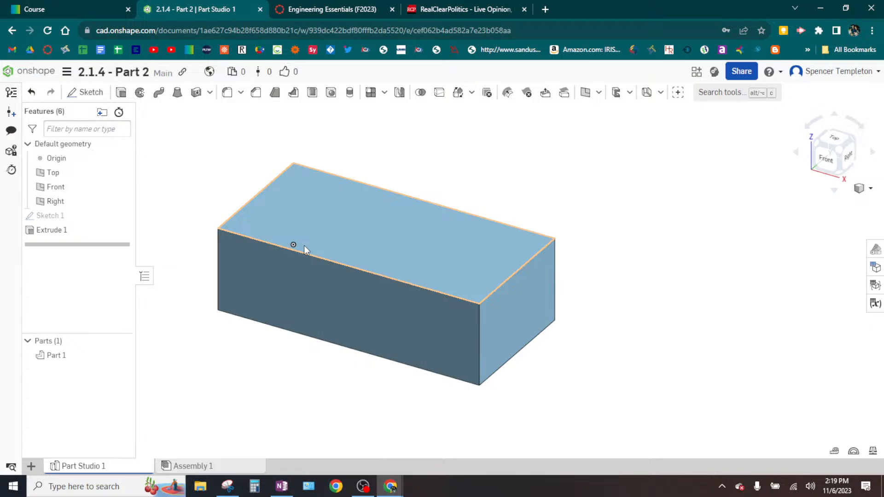
pyautogui.click(282, 486)
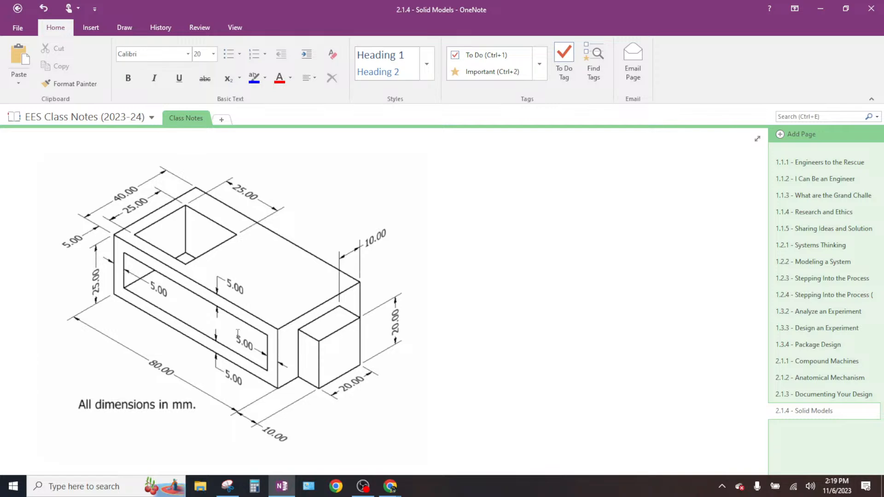
pyautogui.moveTo(389, 490)
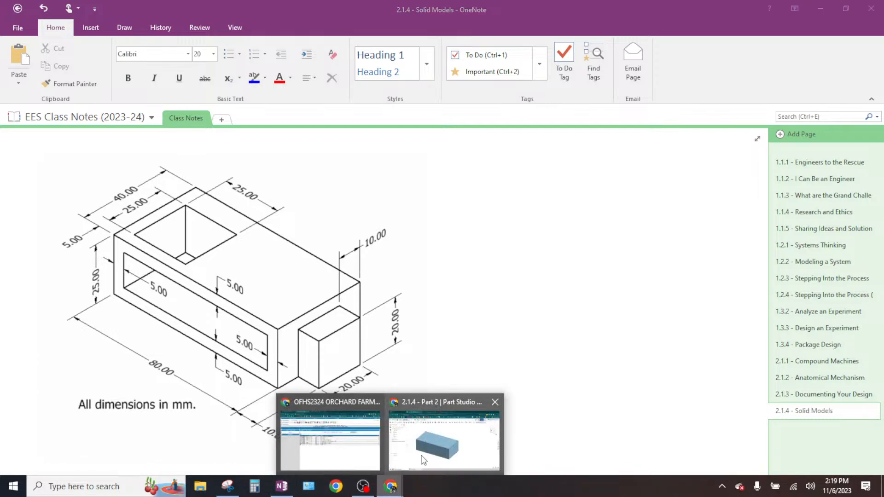
pyautogui.click(416, 400)
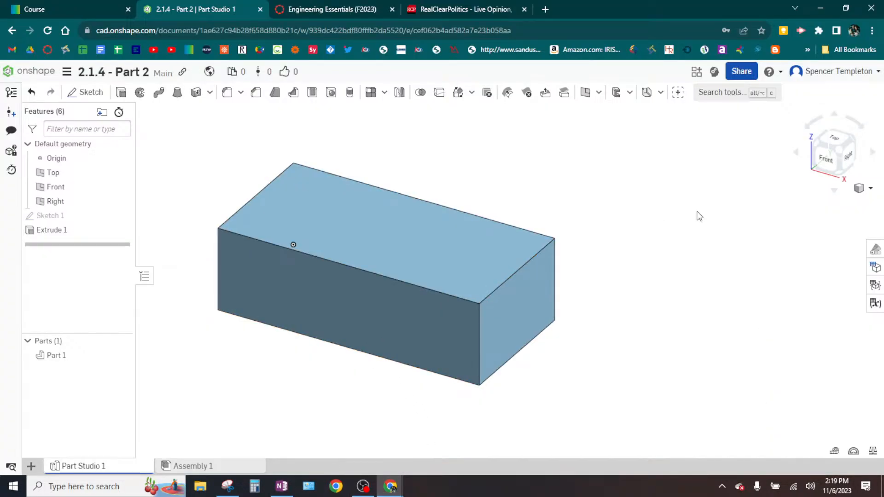